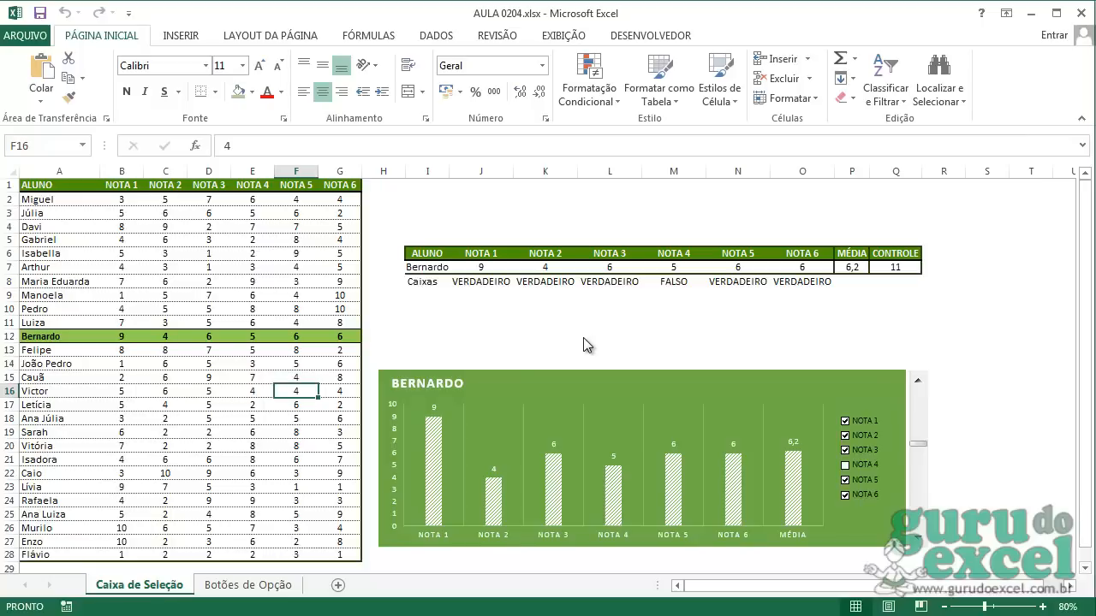
Browse forward and backward through the students' grades in the chart using its scroll bar control.
left_click(922, 547)
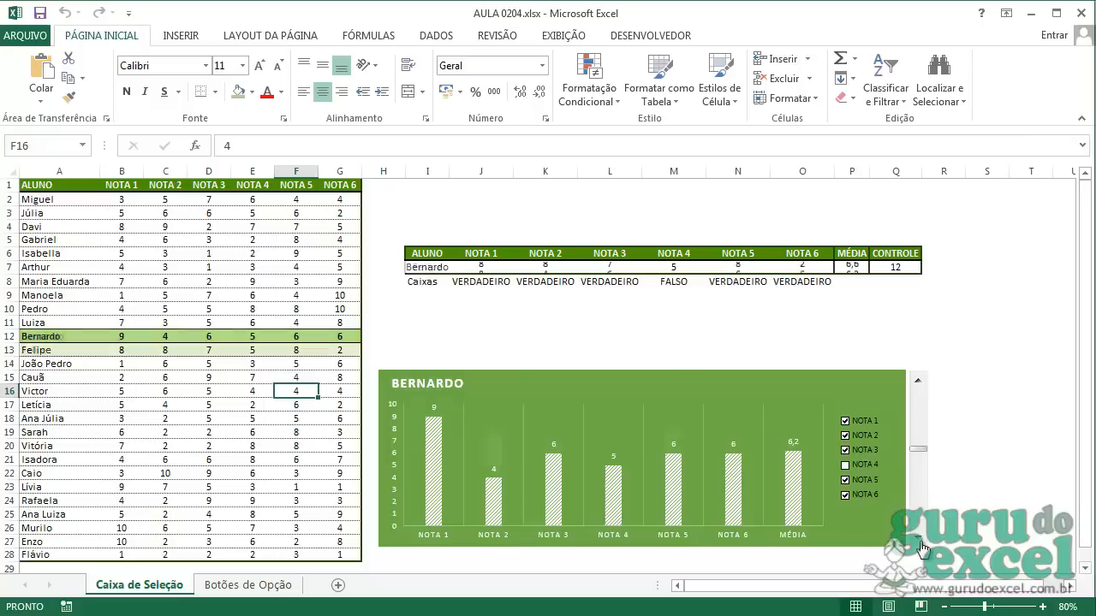
left_click(921, 547)
left_click(922, 548)
left_click(922, 548)
left_click_drag(922, 387, 922, 387)
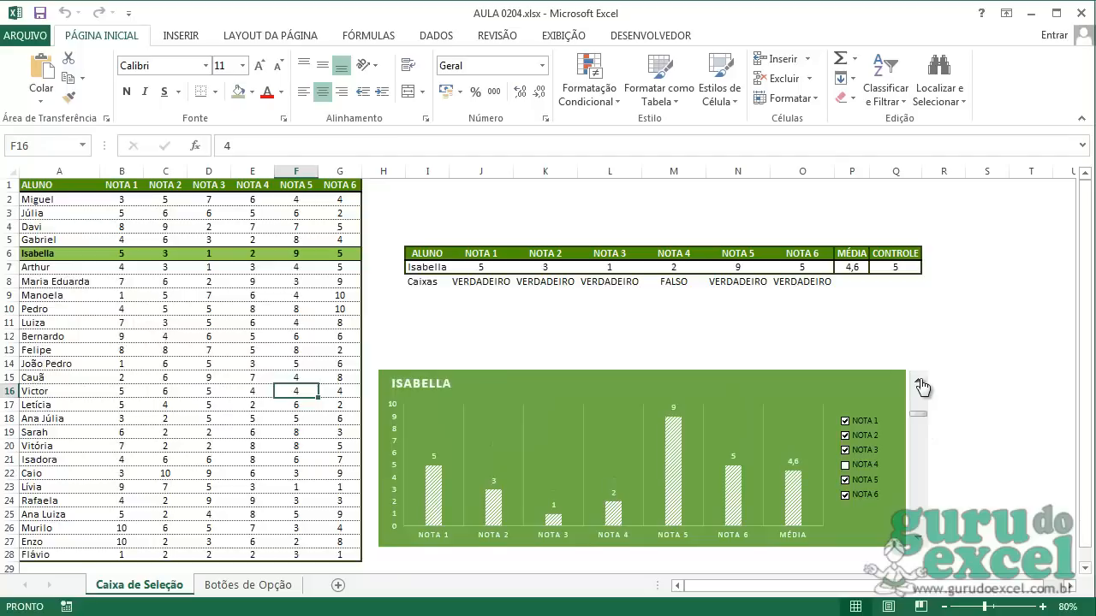
left_click(918, 538)
left_click(918, 537)
left_click(918, 538)
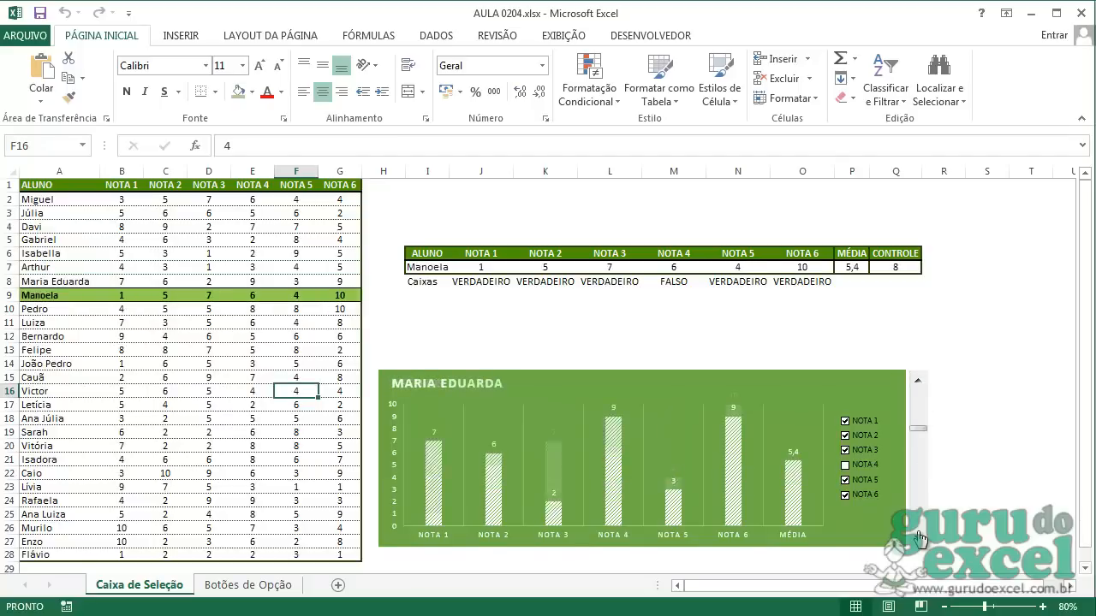
left_click(918, 537)
left_click(918, 538)
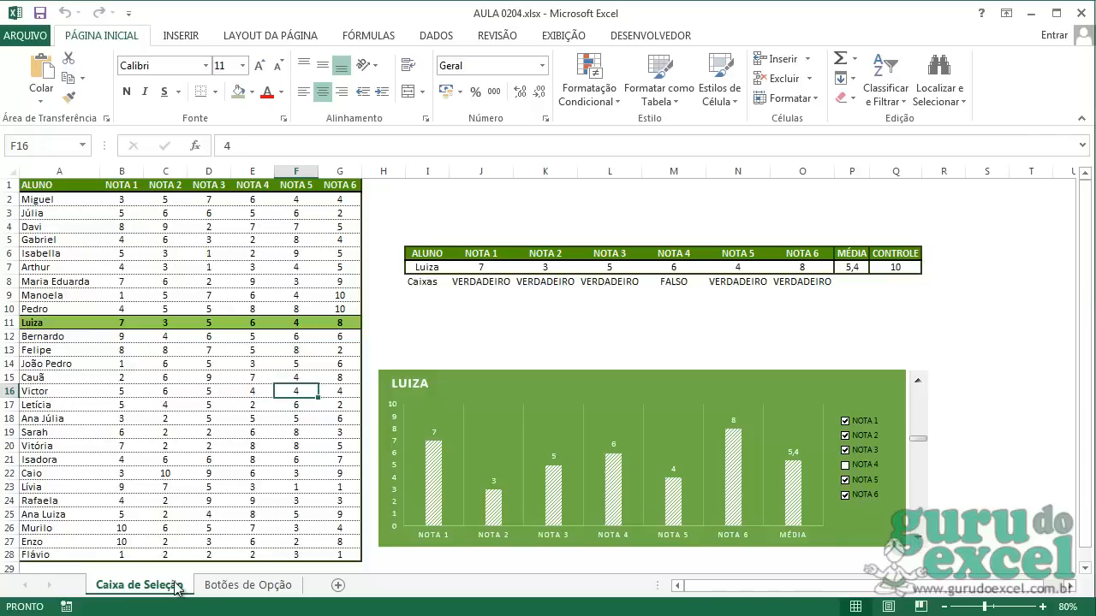
On the Caixa de Seleção sheet, check NOTA 4 and uncheck NOTA 5, NOTA 1 and NOTA 2 in the chart.
left_click(229, 587)
left_click(171, 585)
left_click(854, 473)
left_click(846, 481)
left_click(860, 421)
left_click(859, 436)
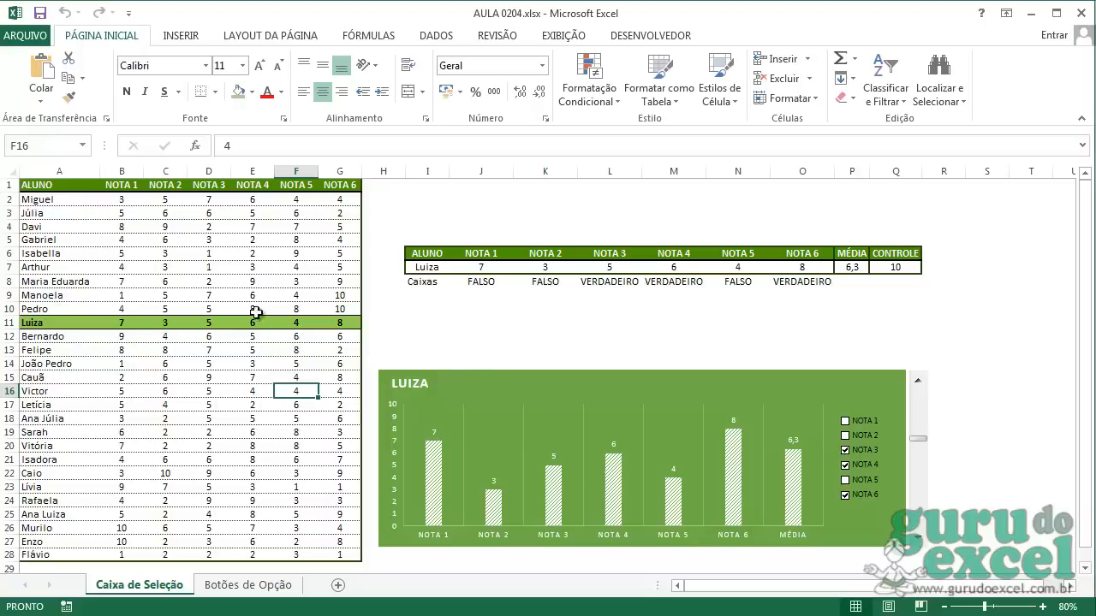
Examine the summary table's ÍNDICE formulas, the source grade table and the CONTROLE cell that they depend on.
left_click_drag(411, 253, 895, 271)
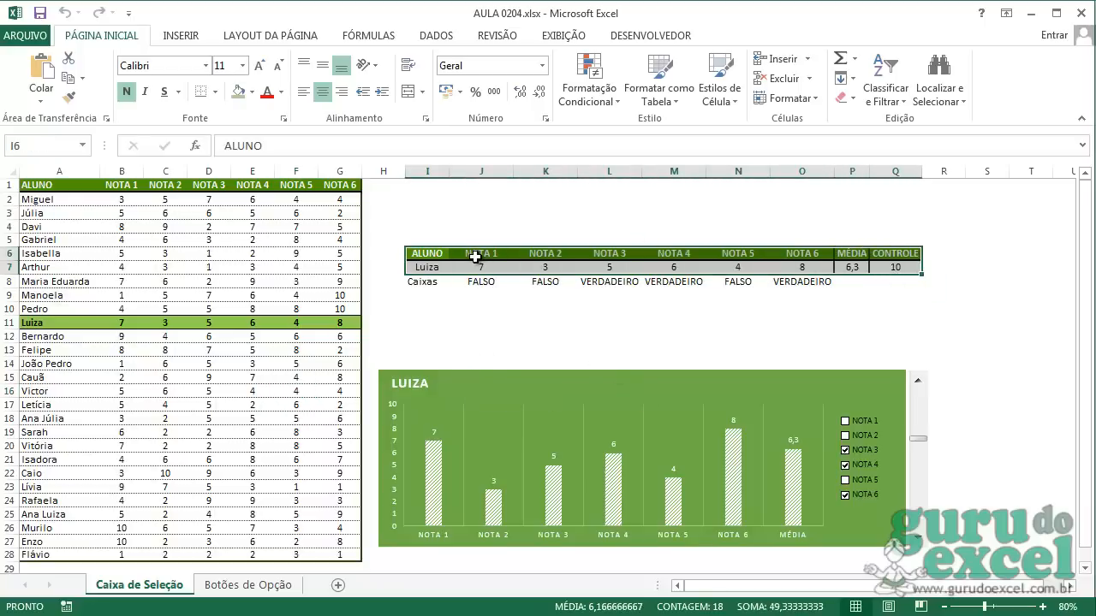
left_click(425, 269)
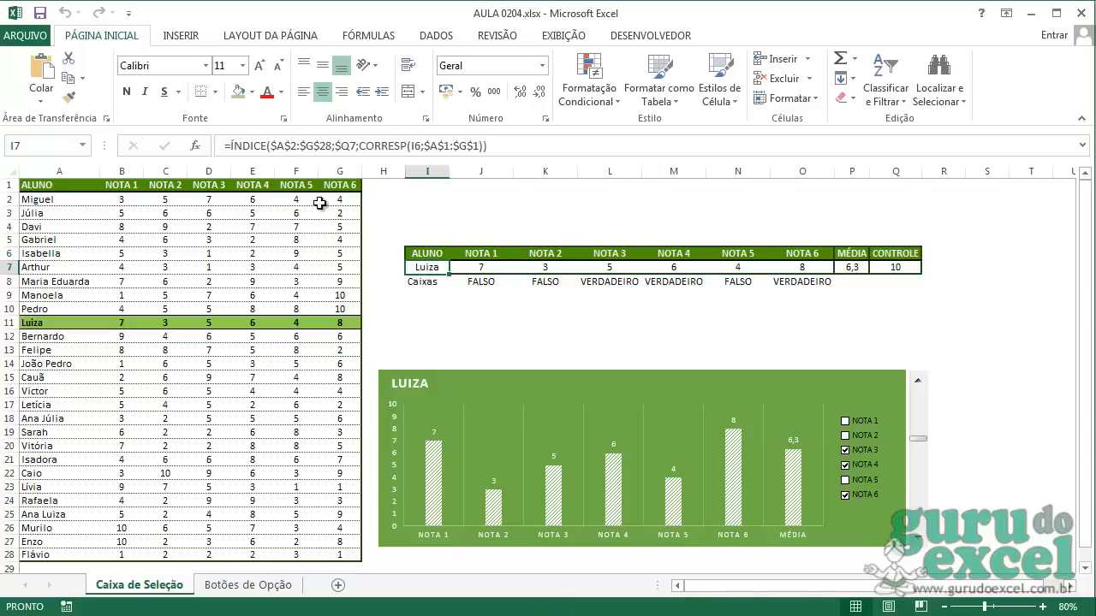
left_click_drag(43, 184, 324, 562)
left_click(331, 542)
left_click(917, 538)
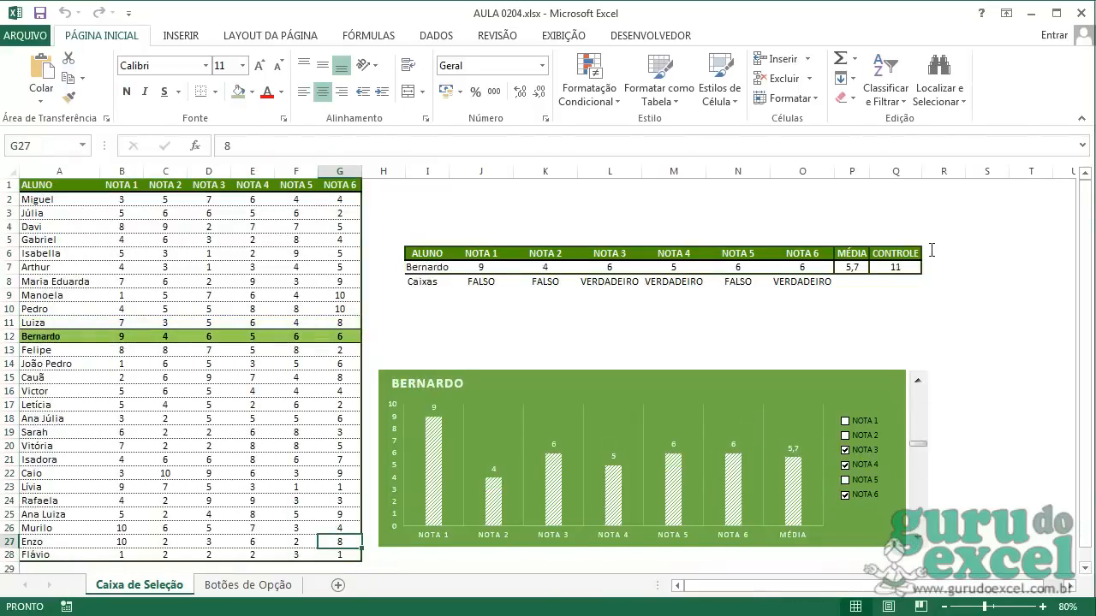
left_click(890, 268)
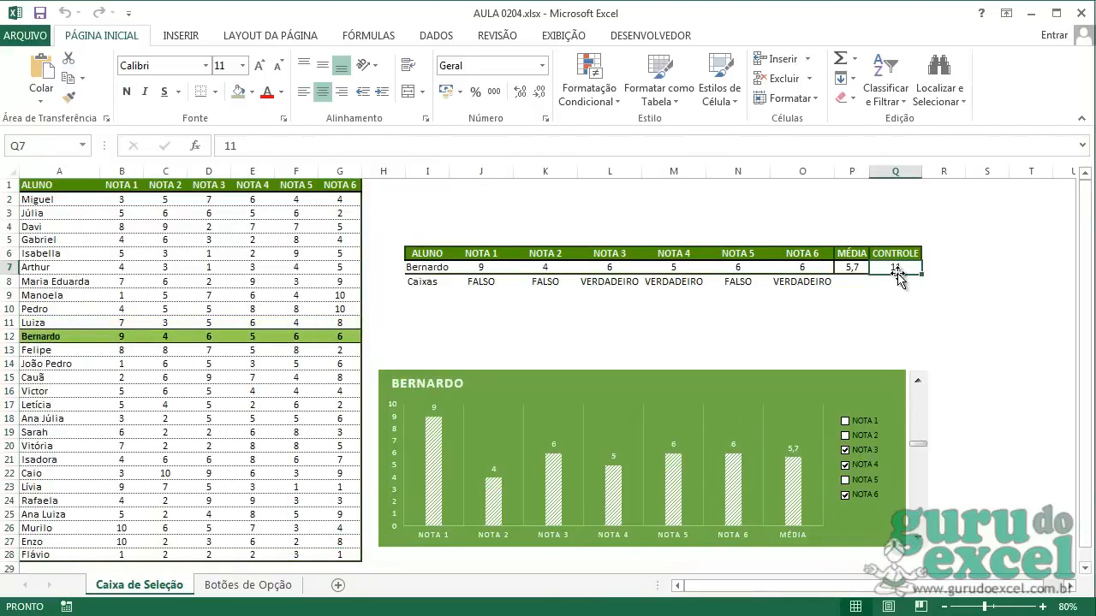
left_click(441, 256)
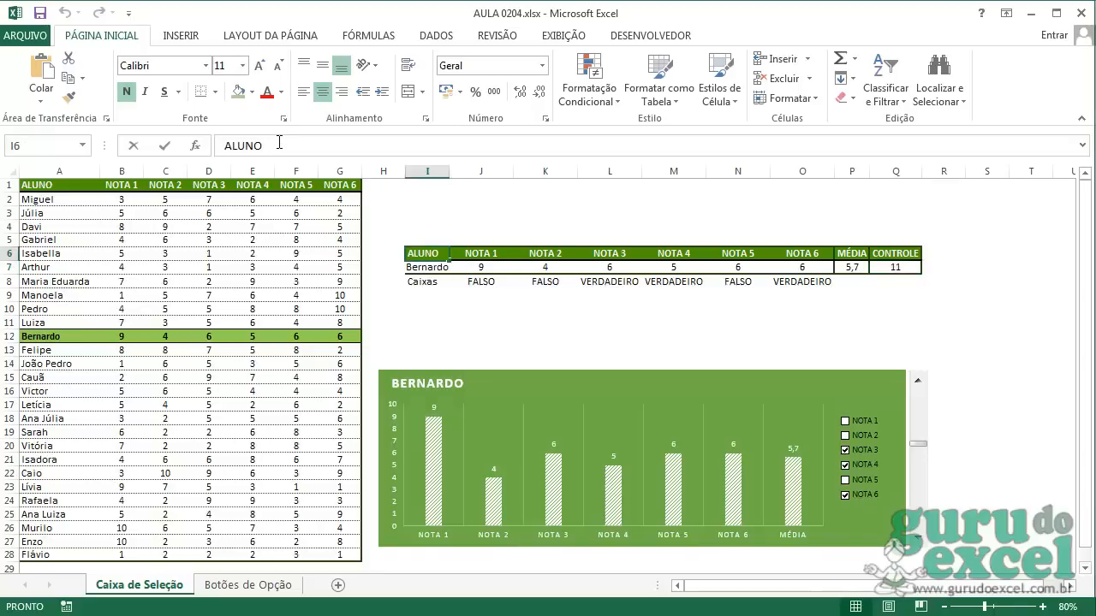
left_click(499, 266)
left_click(313, 143)
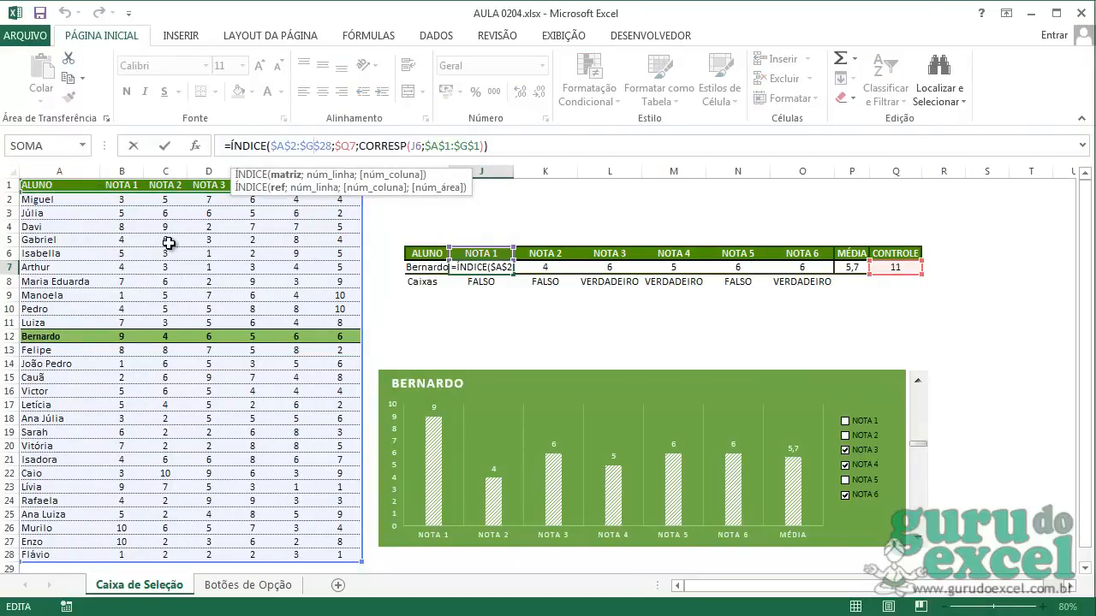
key("Escape")
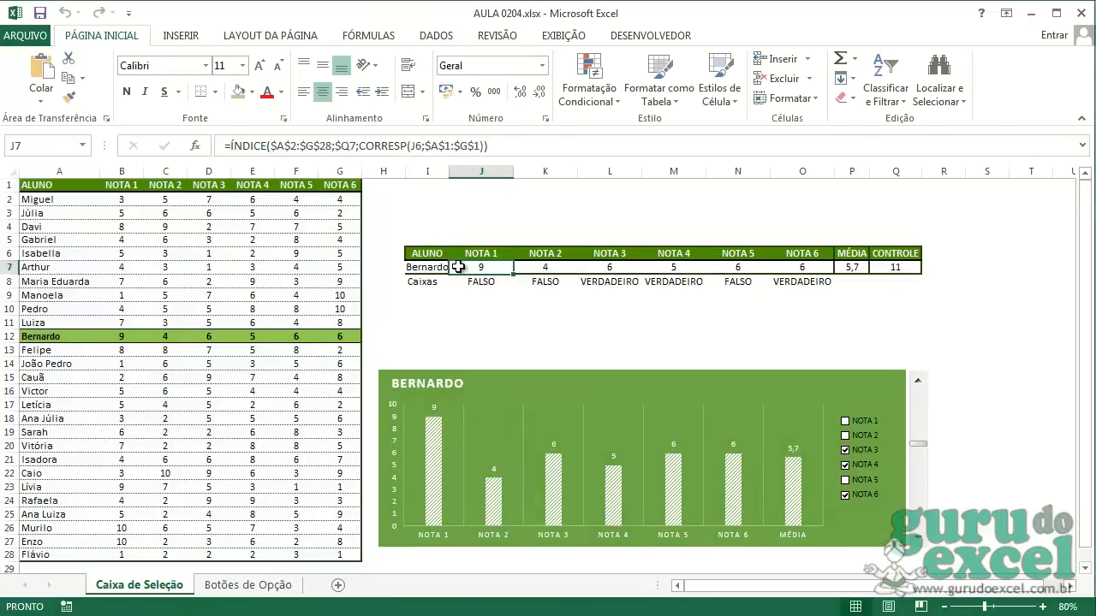
Clear the MÉDIASE formula from the MÉDIA cell P7.
left_click(851, 267)
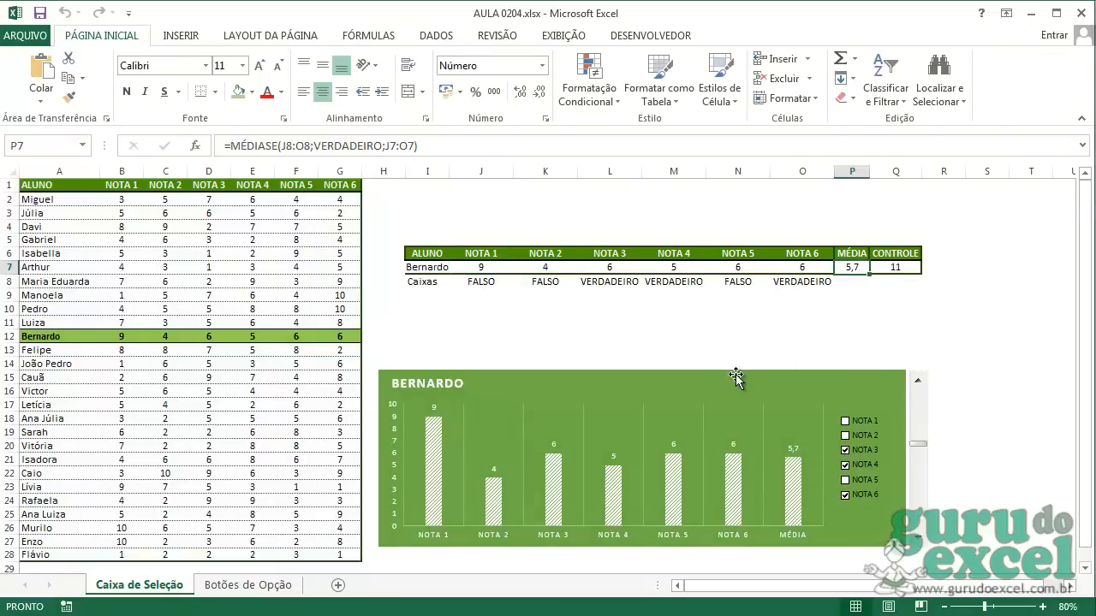
key("Delete")
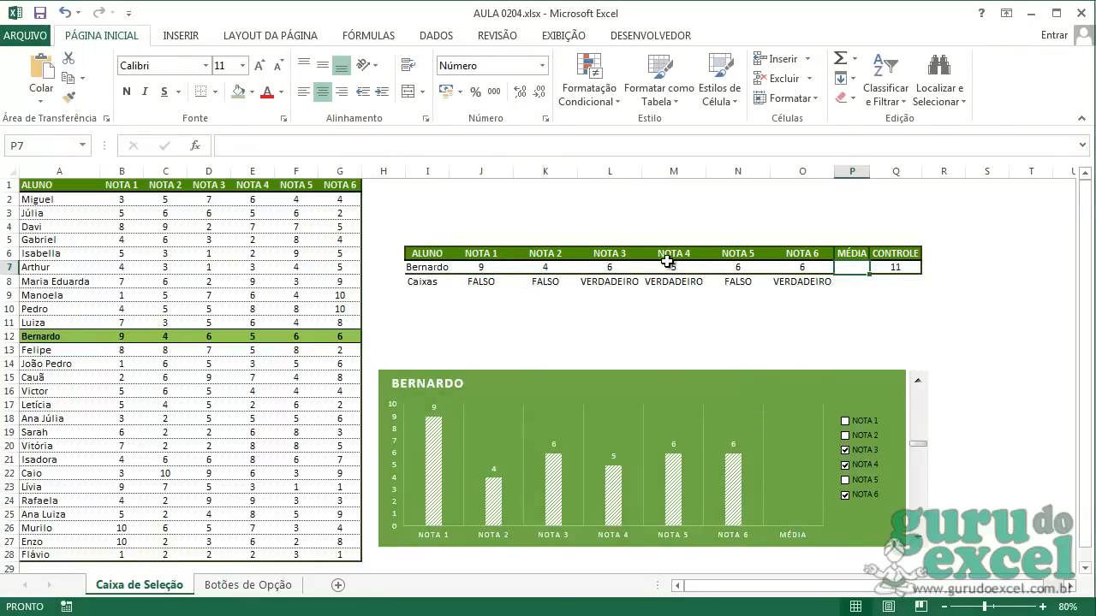
Try a plain average of all six grades in P7 with =MÉDIA(J7:O7) and clear the cell again.
type("=")
key("Escape")
left_click(284, 143)
type("=MÉDIA(")
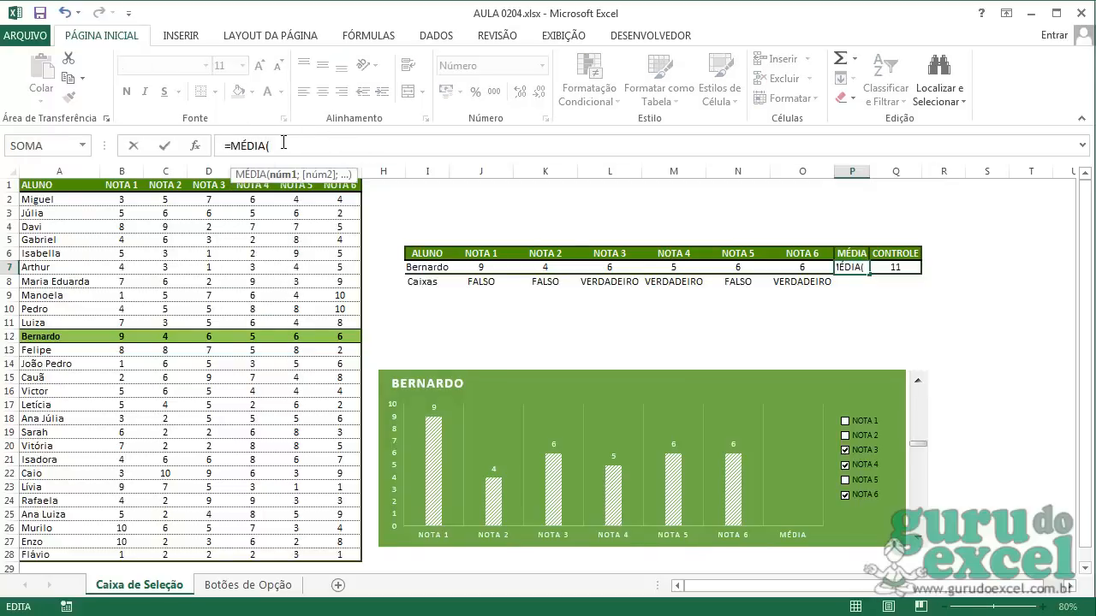
left_click_drag(475, 255, 814, 265)
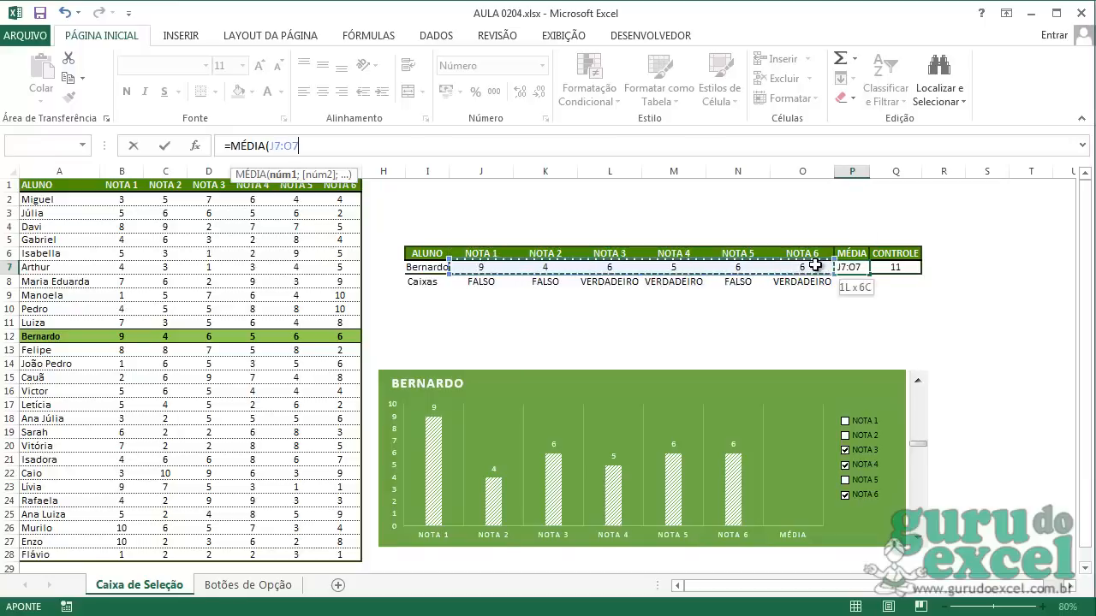
key("Return")
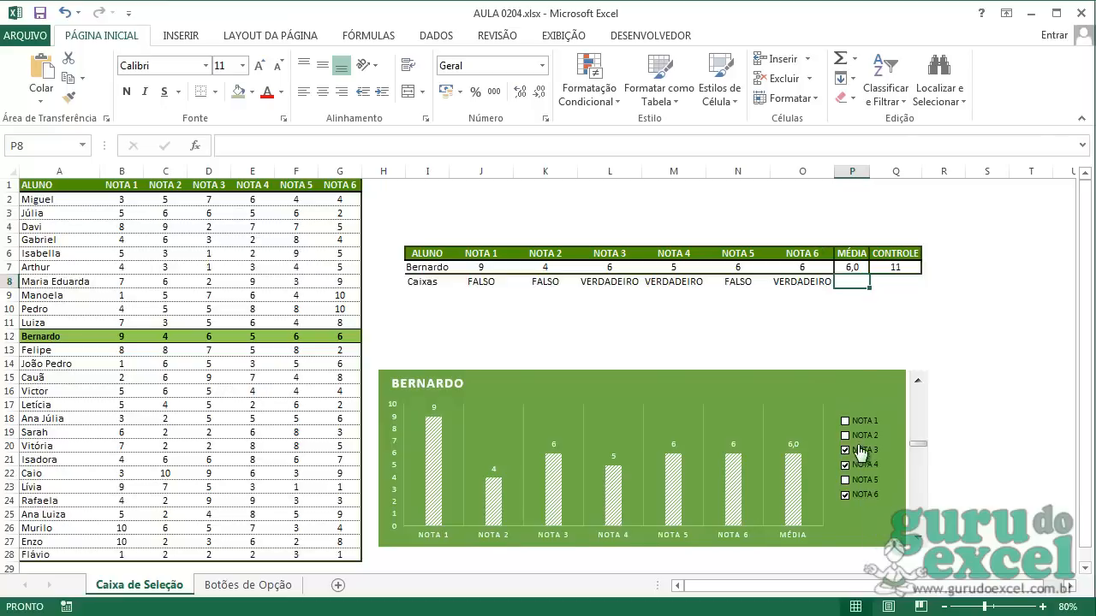
left_click(850, 266)
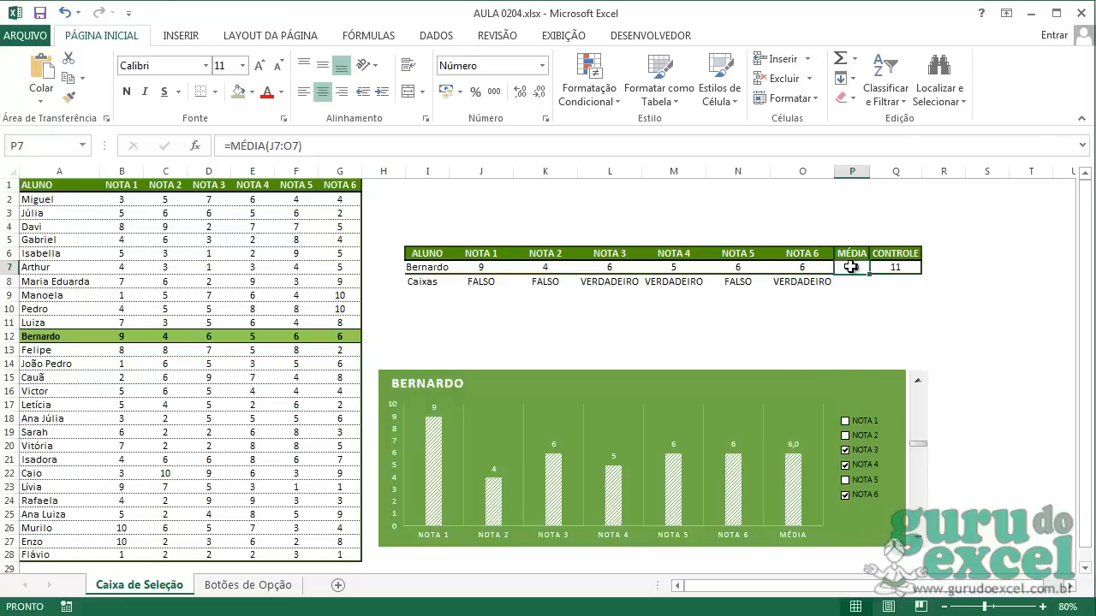
key("Delete")
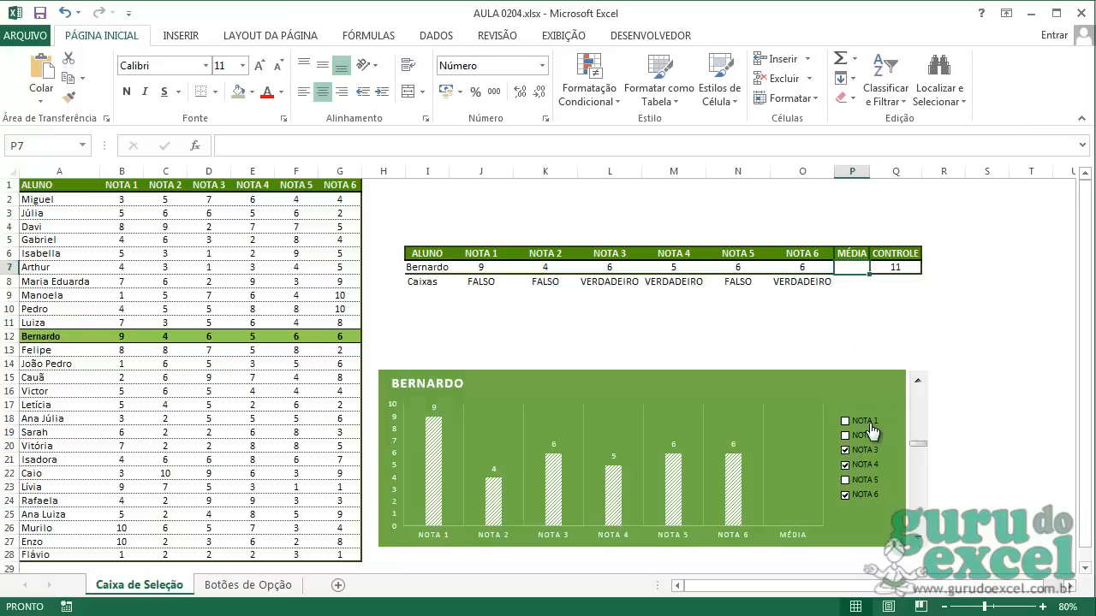
Insert a form control checkbox in the empty area between the summary table and the chart and label it NOTA 1.
left_click(660, 38)
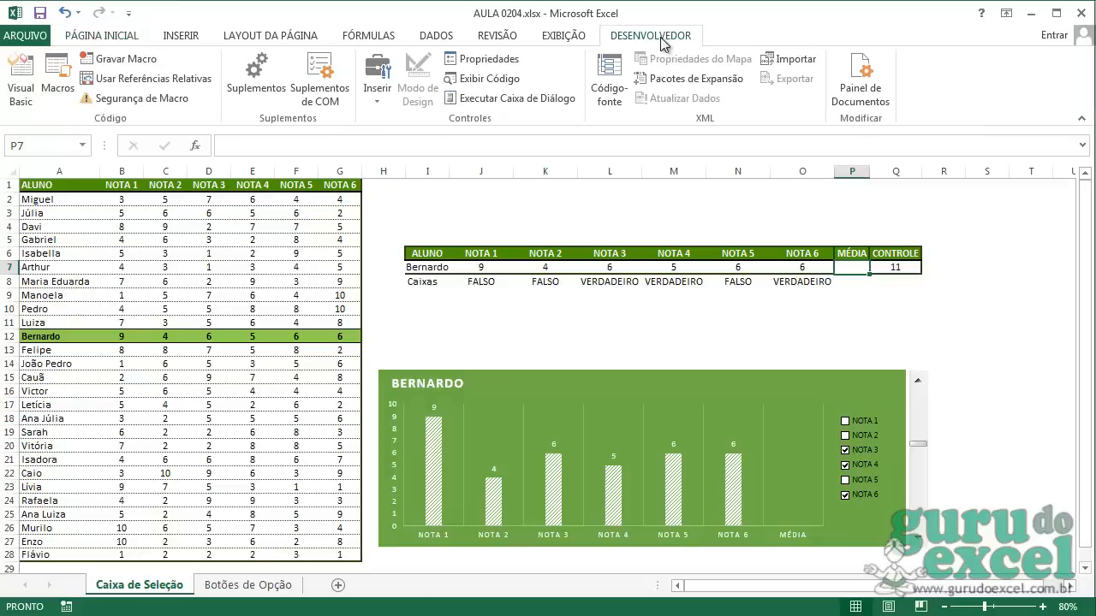
left_click(378, 101)
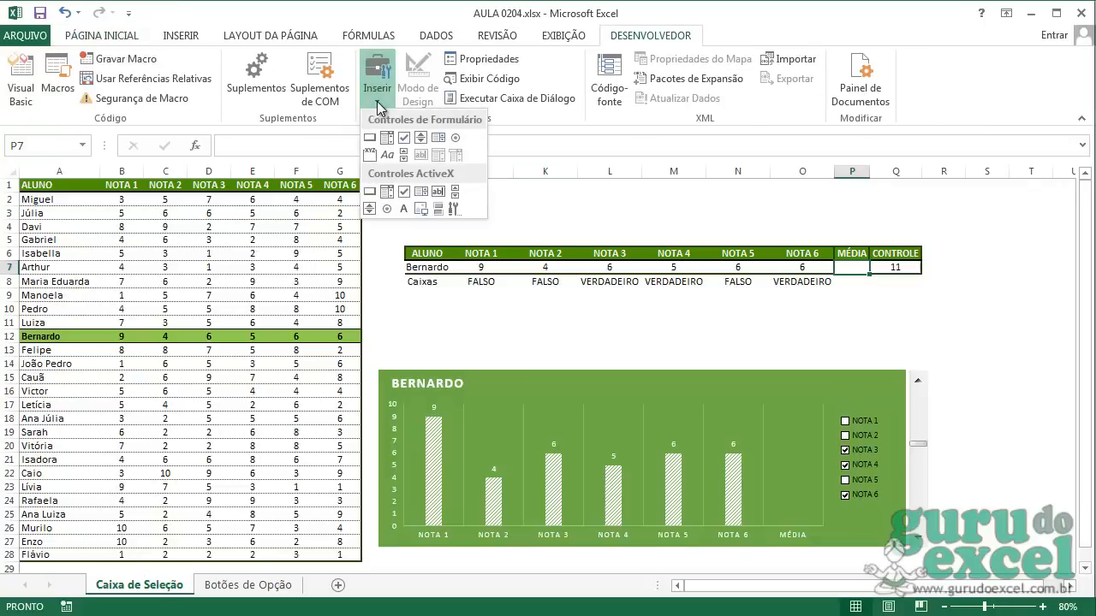
left_click(405, 138)
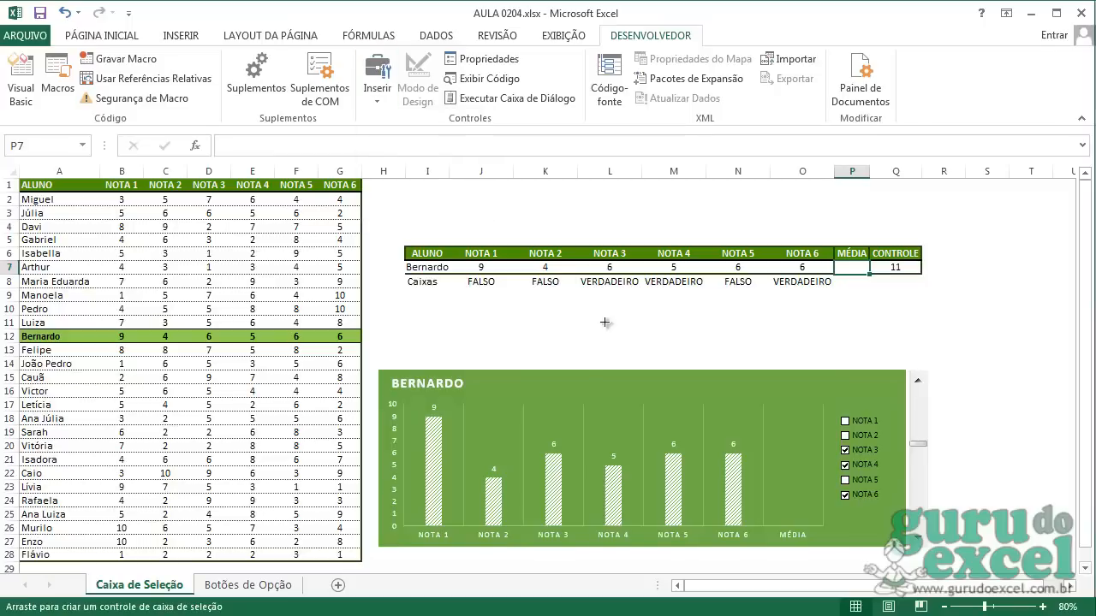
left_click(657, 318)
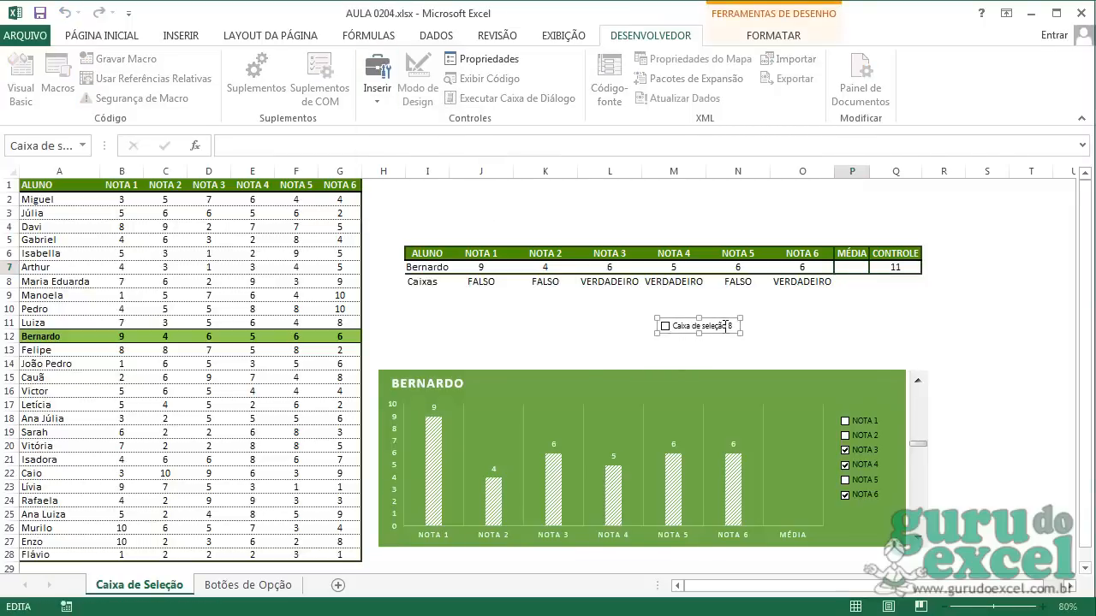
left_click_drag(675, 325, 738, 326)
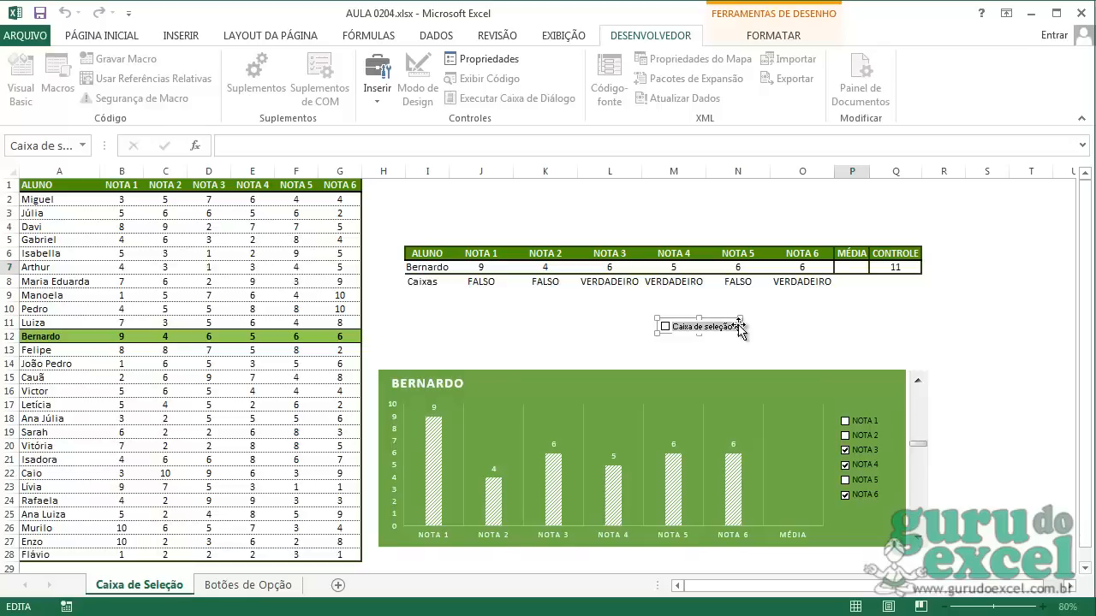
type("NOTA 1")
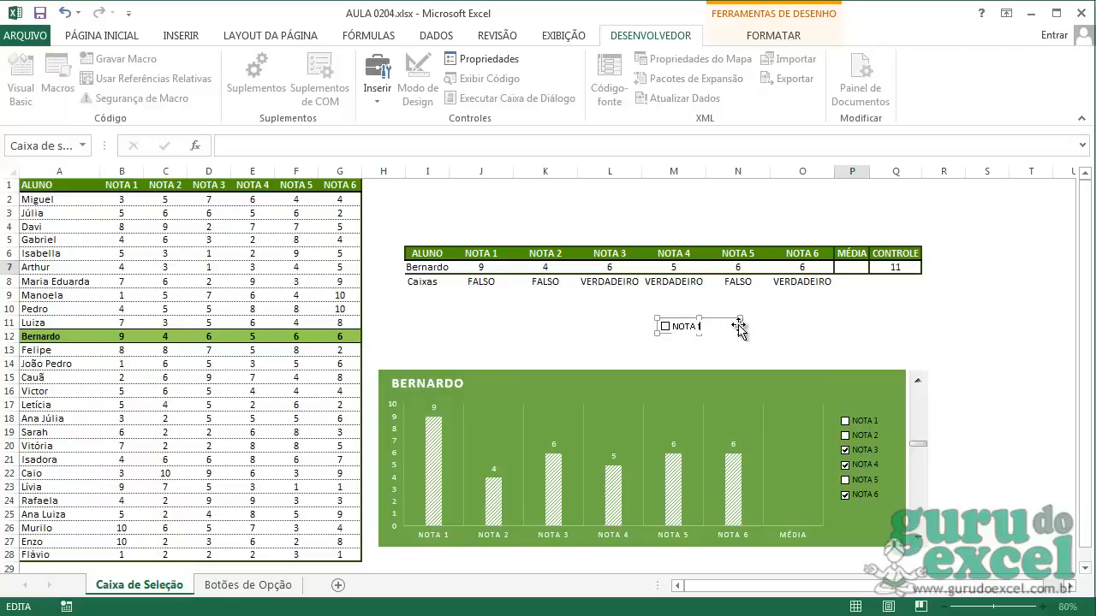
left_click(773, 323)
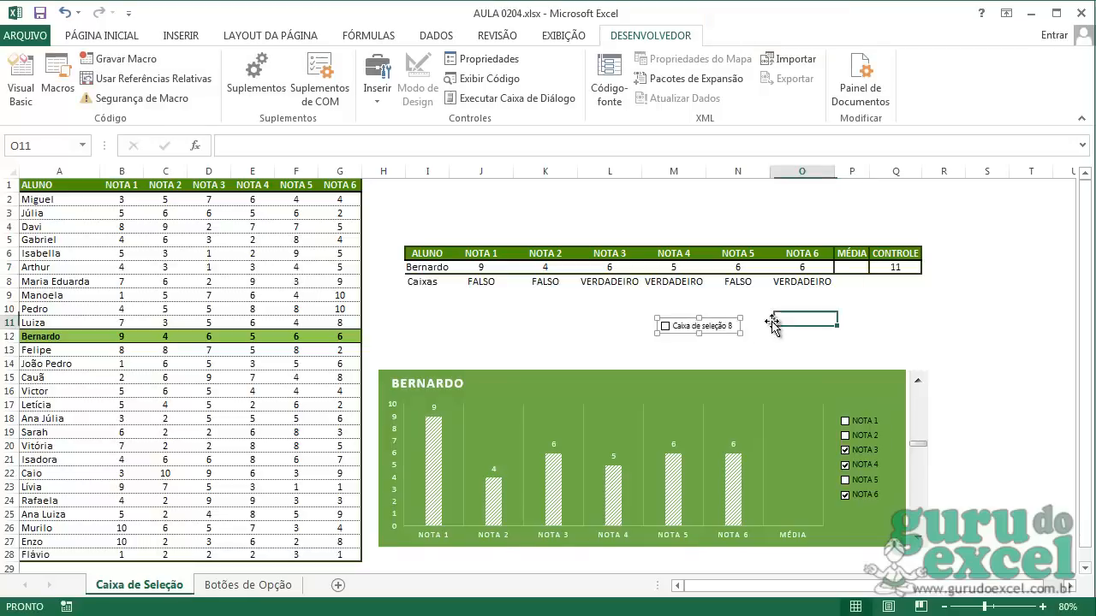
Delete the NOTA 1 checkbox placed between the summary table and the chart.
left_click(680, 326, "ctrl")
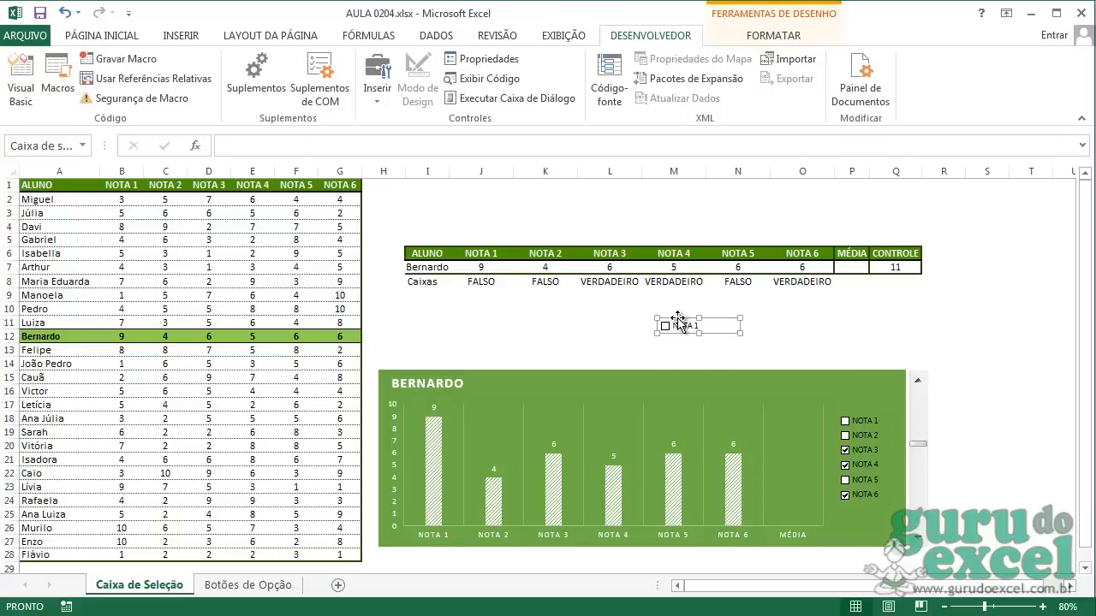
key("Delete")
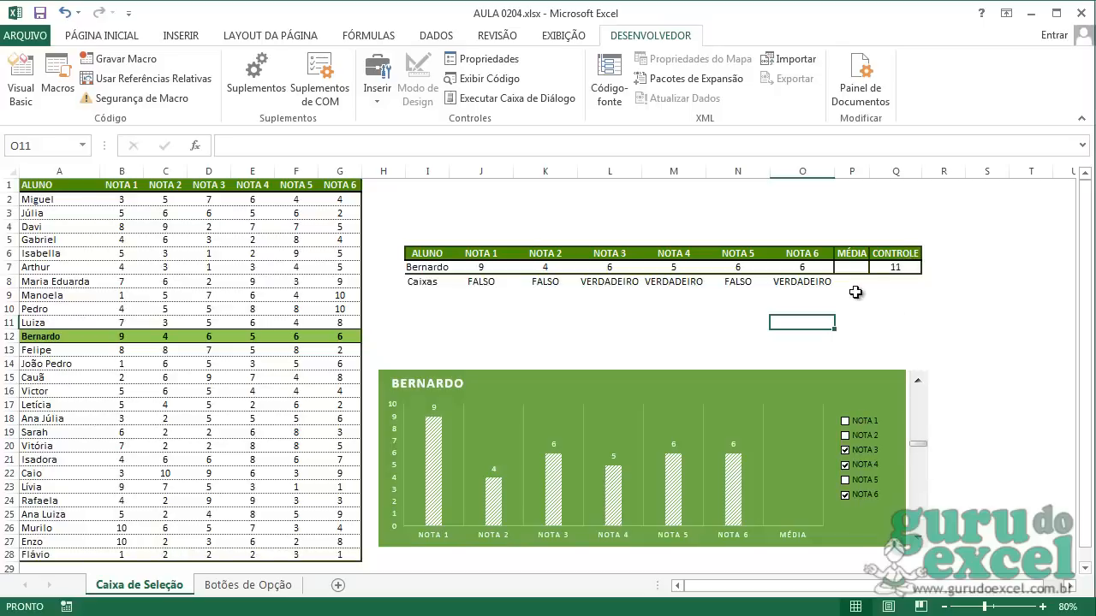
Check the cell link in the format settings of the chart's scroll bar against the CONTROLE cell.
left_click(895, 267)
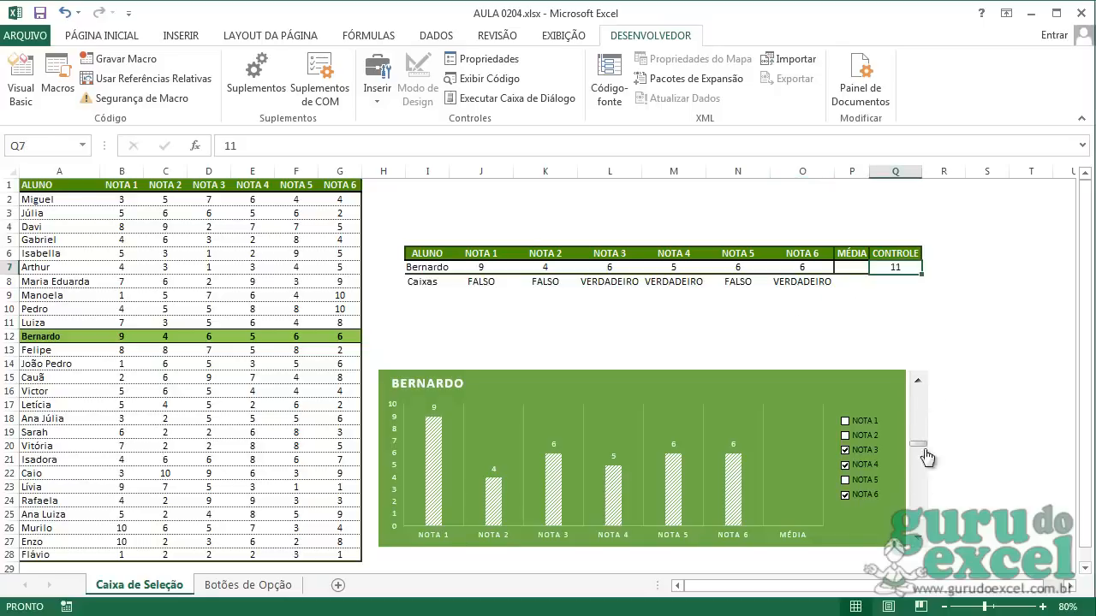
right_click(913, 475)
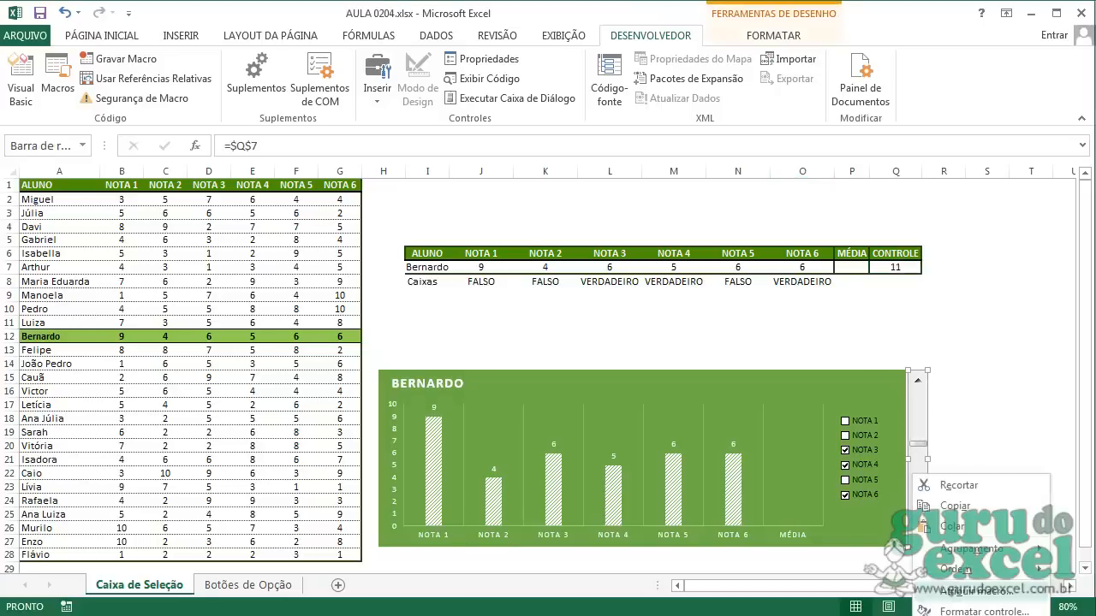
left_click(972, 611)
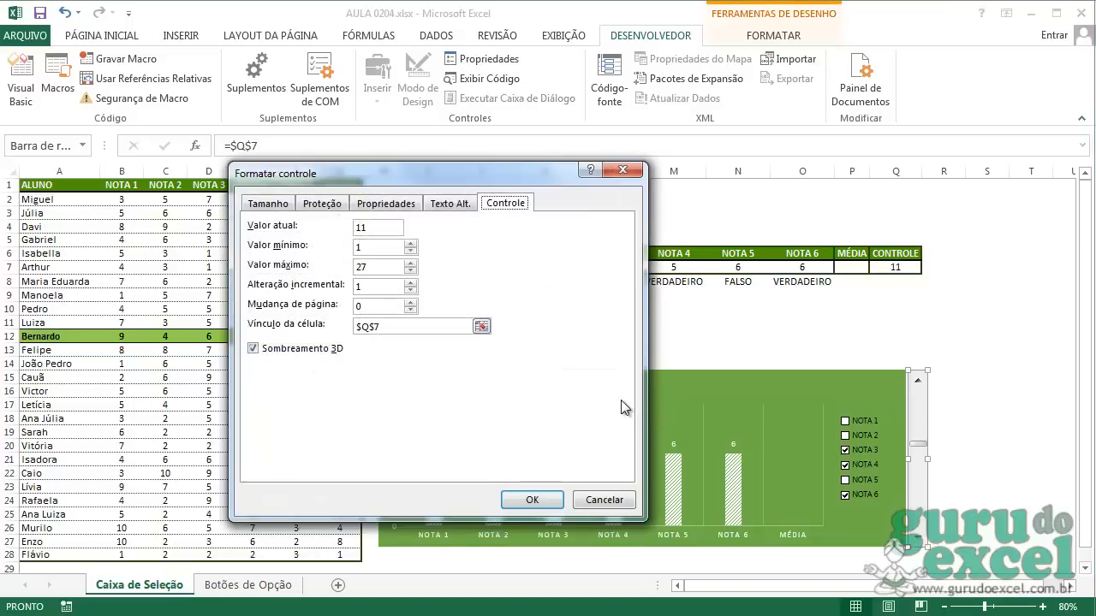
left_click_drag(429, 190, 429, 146)
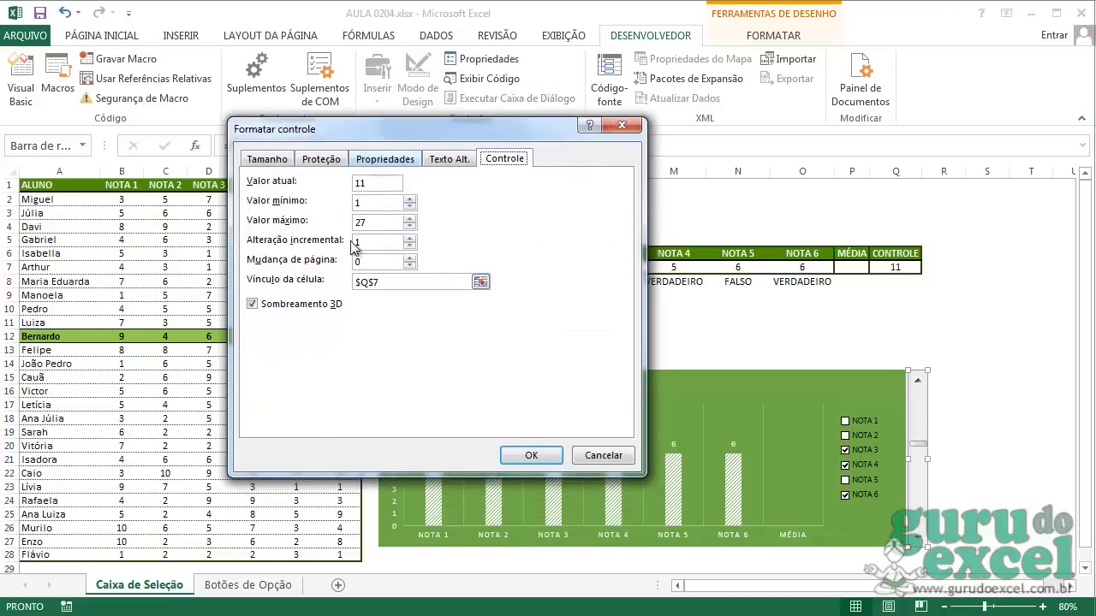
left_click(377, 281)
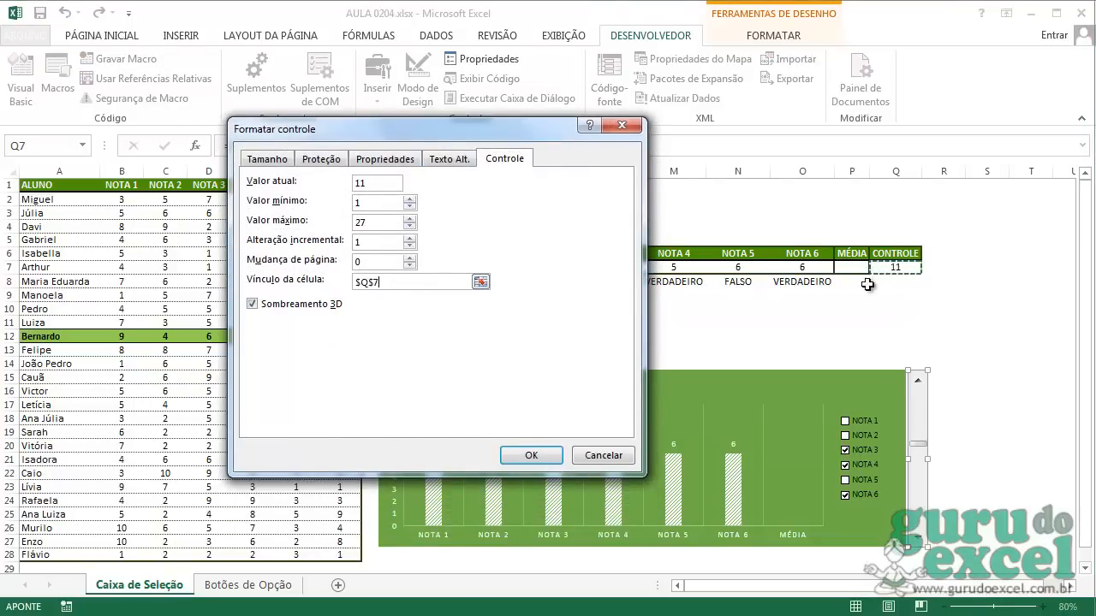
key("Return")
Test the scroll bar's link to the CONTROLE cell by moving back two students.
left_click(946, 419)
left_click(918, 386)
left_click(918, 385)
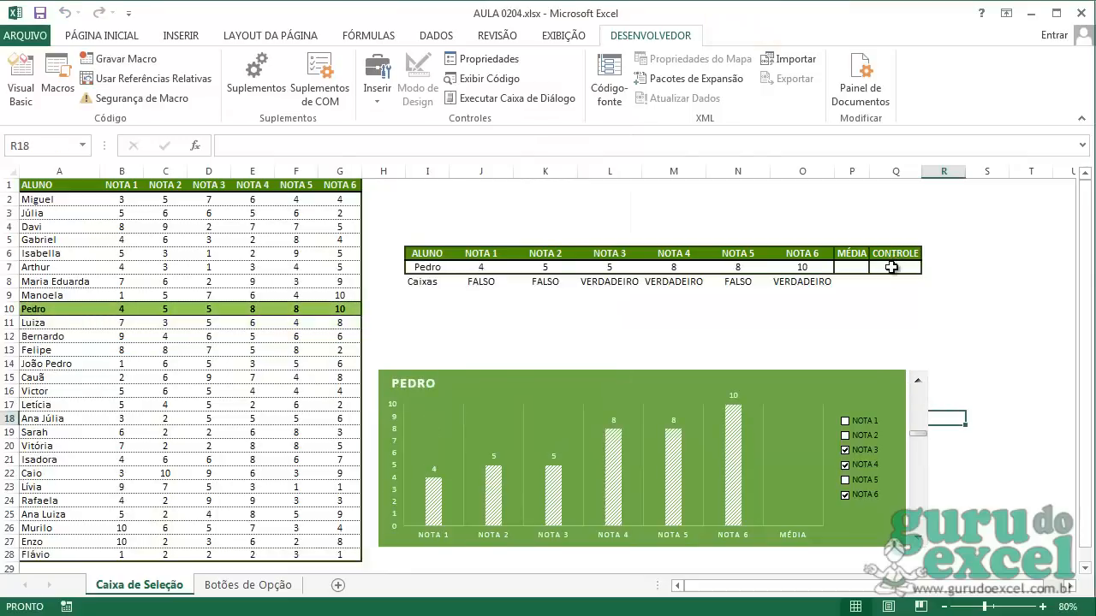
Check the cell link in the format settings of the chart's NOTA 1 checkbox.
right_click(855, 423)
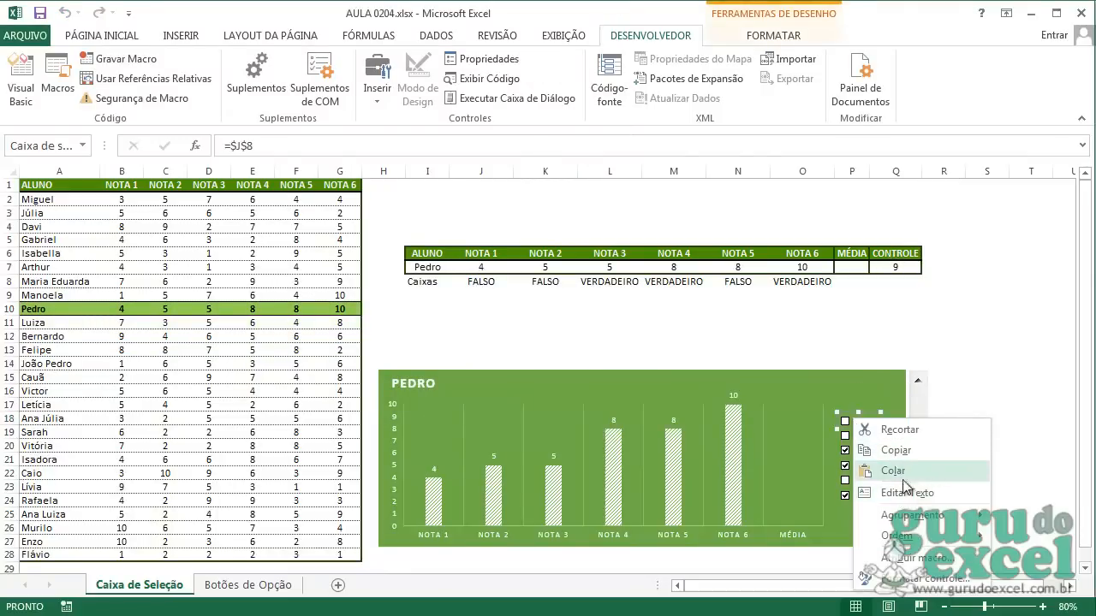
left_click(912, 580)
left_click_drag(446, 136, 246, 195)
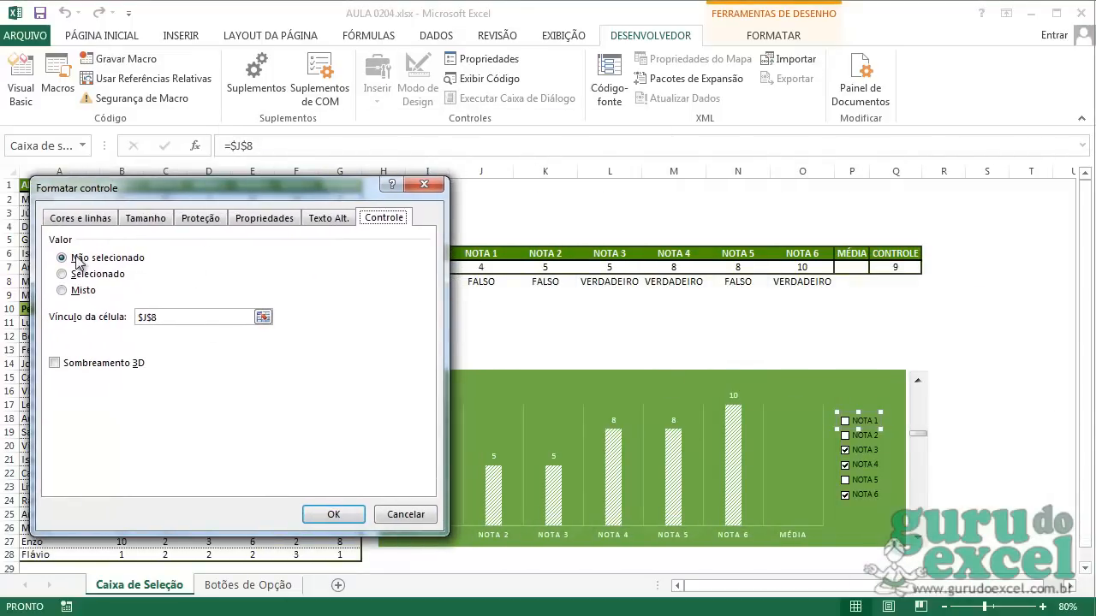
left_click(167, 316)
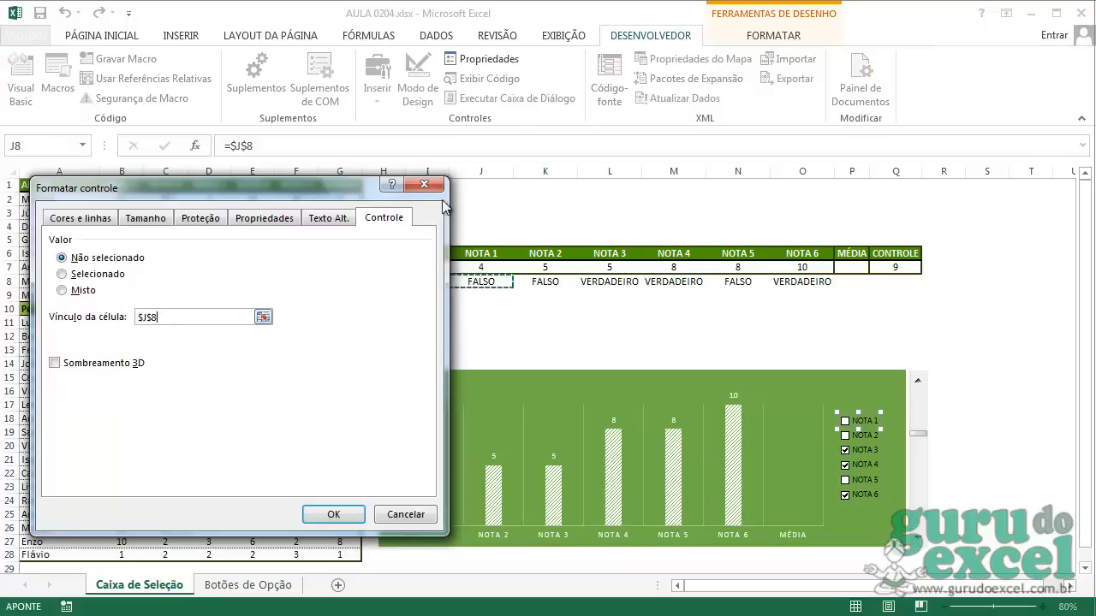
left_click_drag(421, 182, 423, 182)
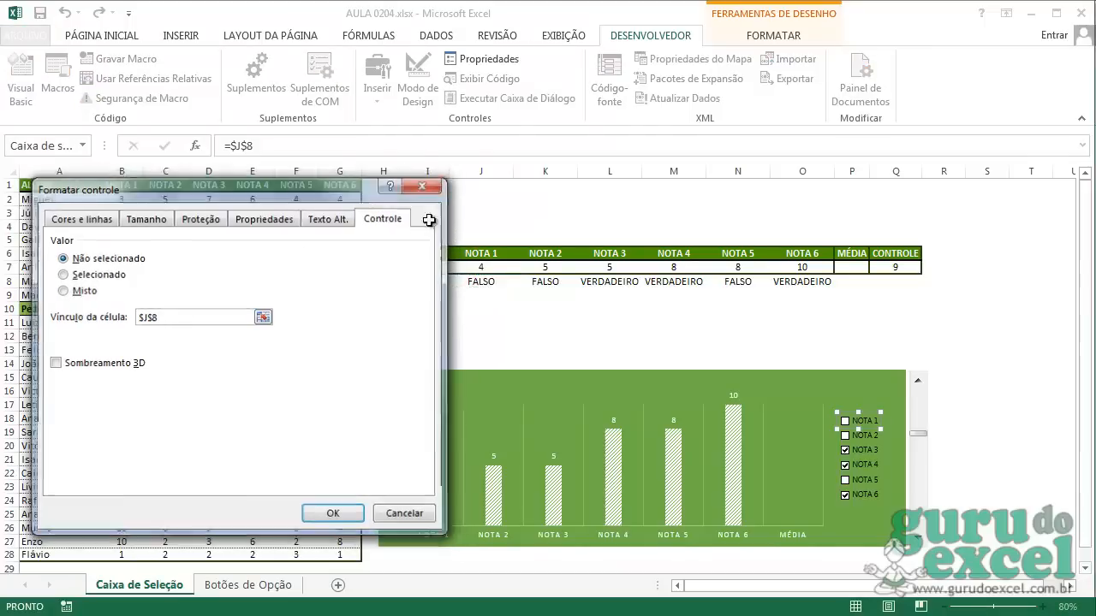
left_click(423, 183)
Go through the linked cells in the Caixas row from NOTA 1 to NOTA 6 and compare them with the chart's checkboxes.
left_click(496, 288)
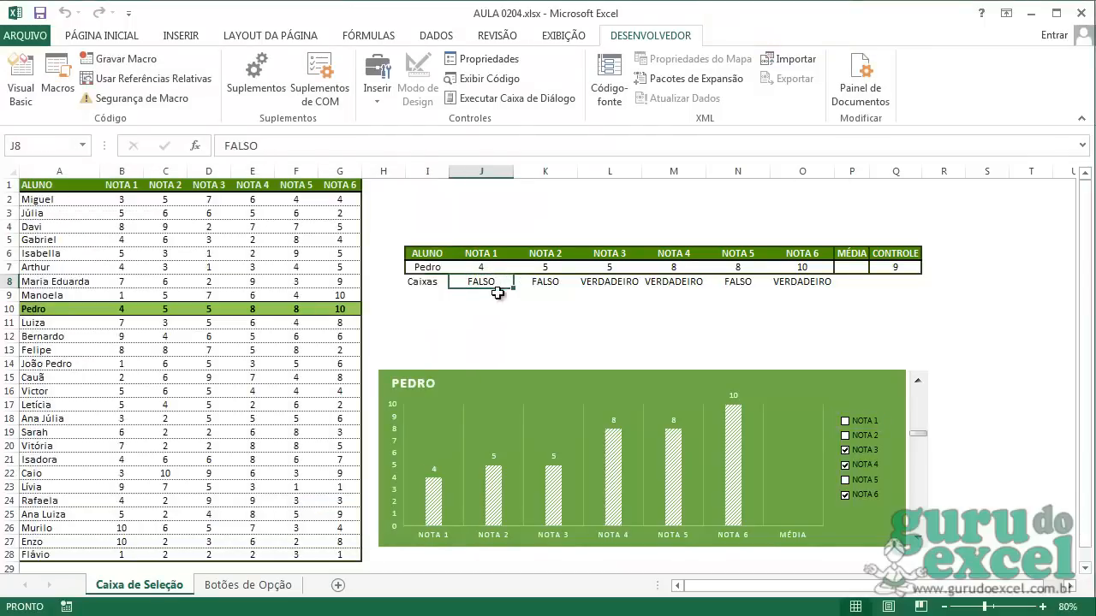
left_click(558, 281)
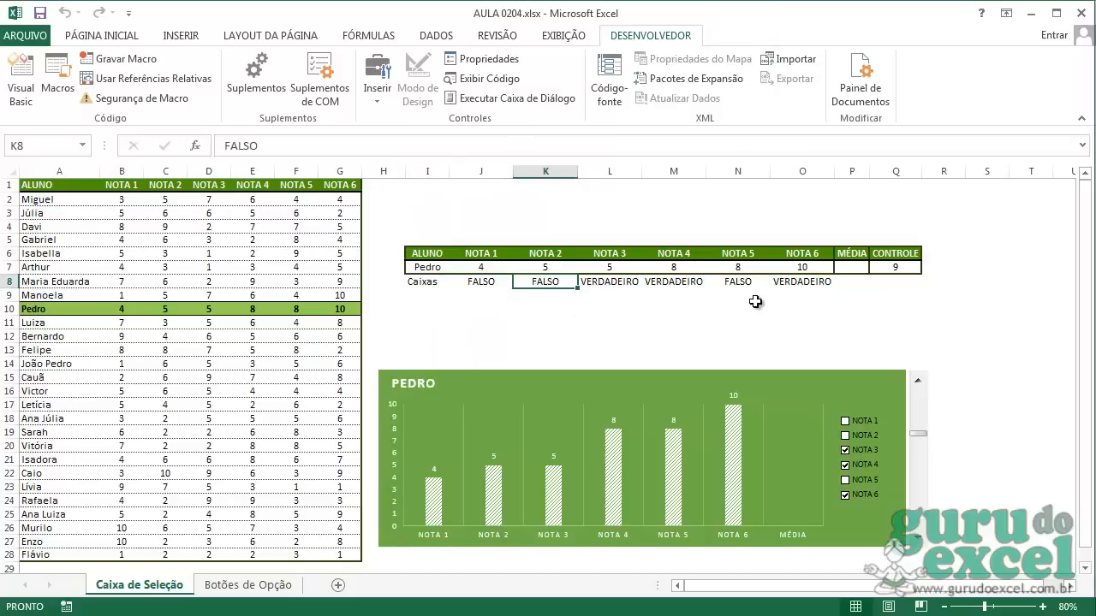
left_click(870, 426)
left_click(481, 282)
left_click(870, 426)
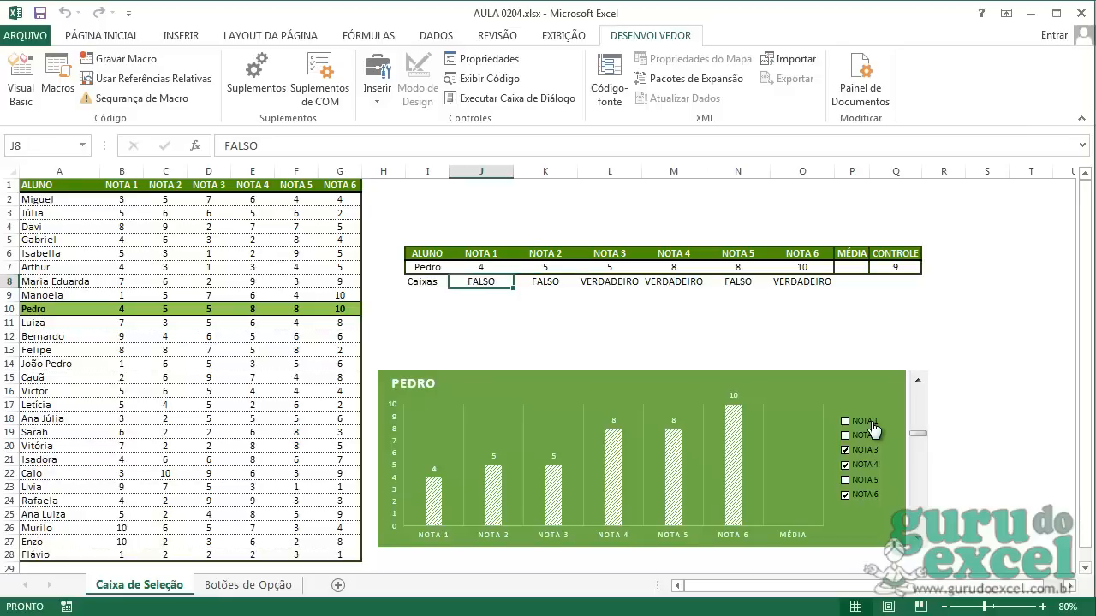
left_click(556, 283)
left_click(618, 285)
left_click(676, 289)
left_click(741, 288)
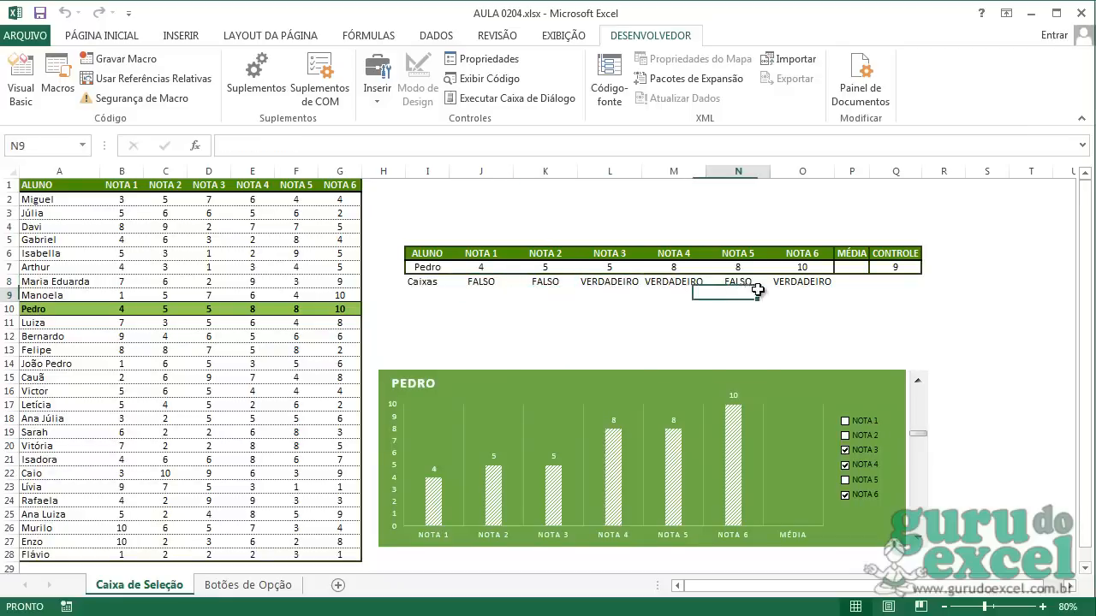
left_click(803, 290)
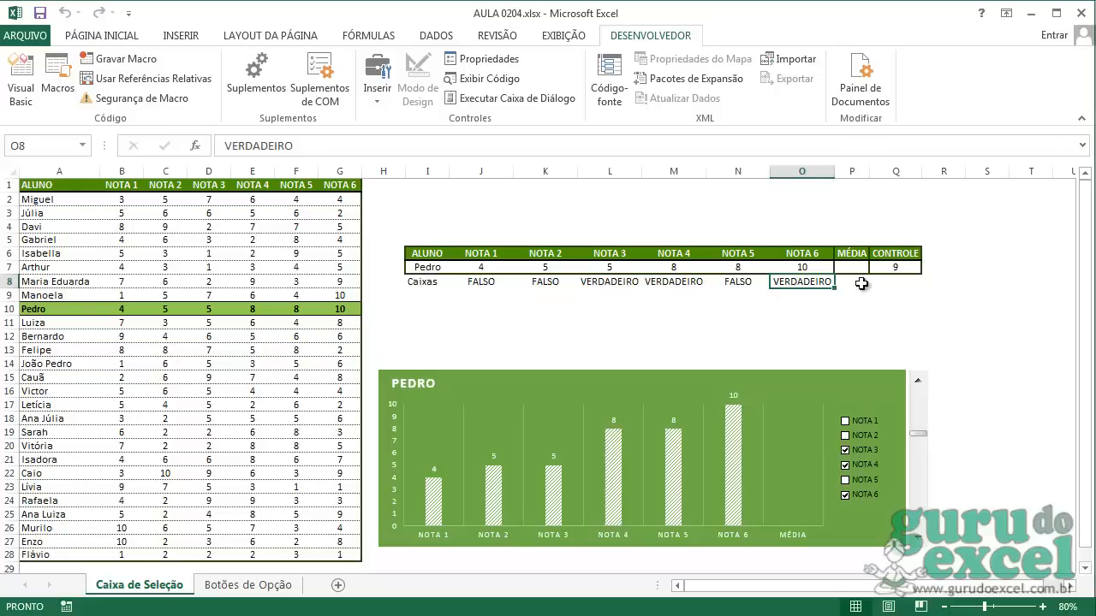
left_click(486, 281)
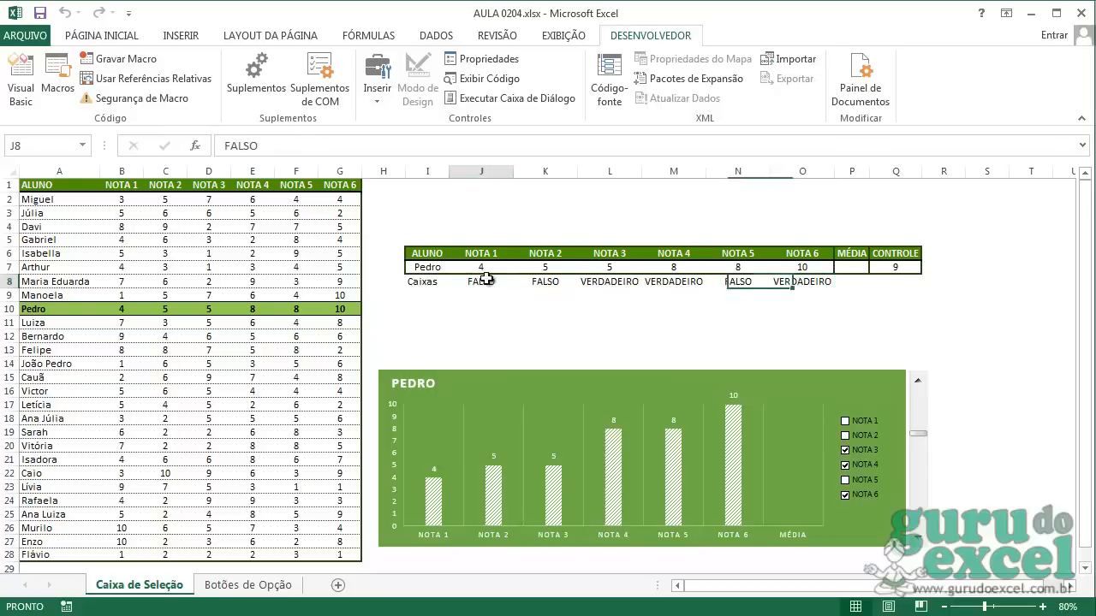
Compare the Caixas values of NOTA 1 and NOTA 3 with their grade columns and the MÉDIA cell that depends on them.
left_click(852, 266)
left_click(481, 283)
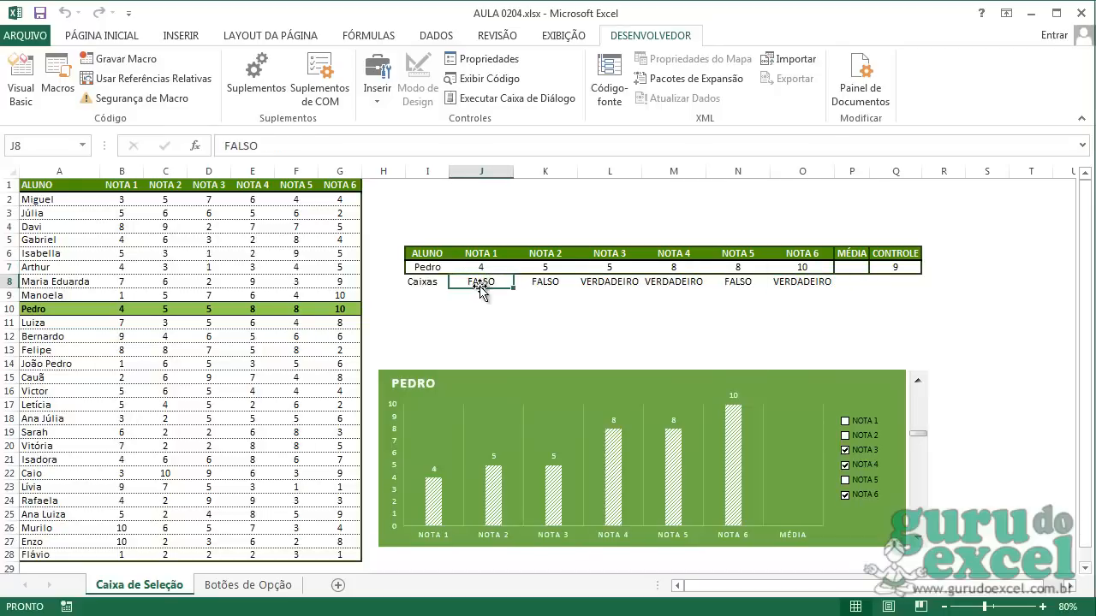
left_click(477, 254)
left_click(620, 282)
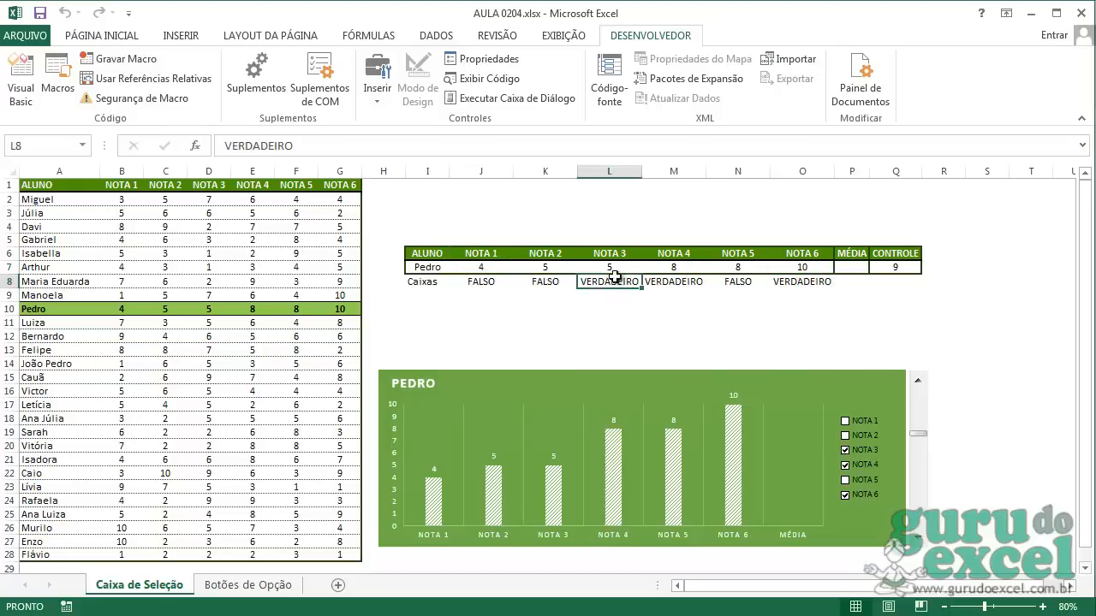
left_click(616, 272)
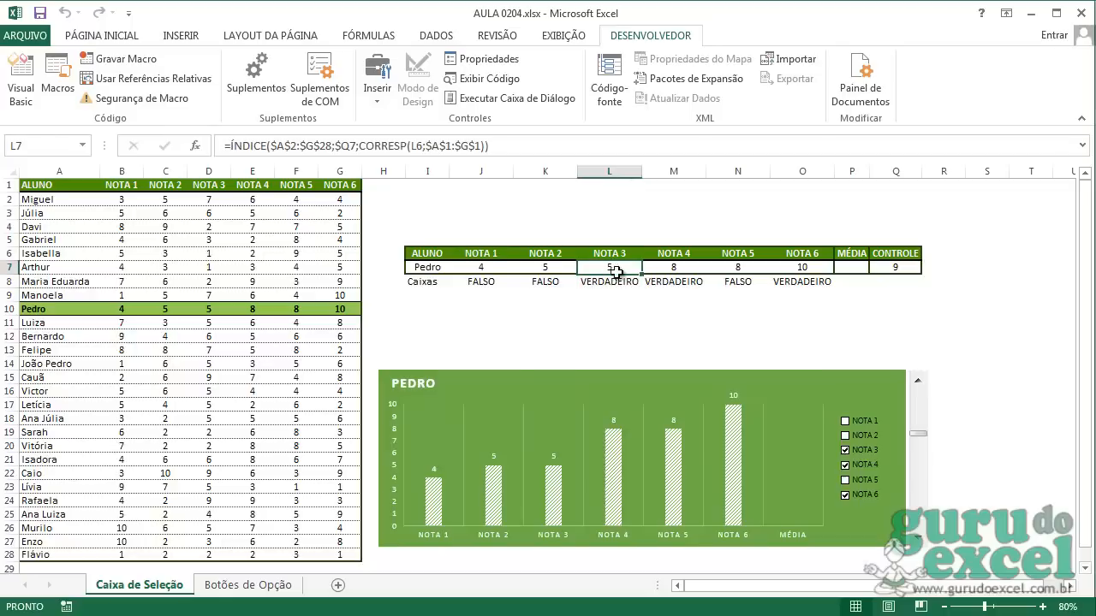
left_click(847, 267)
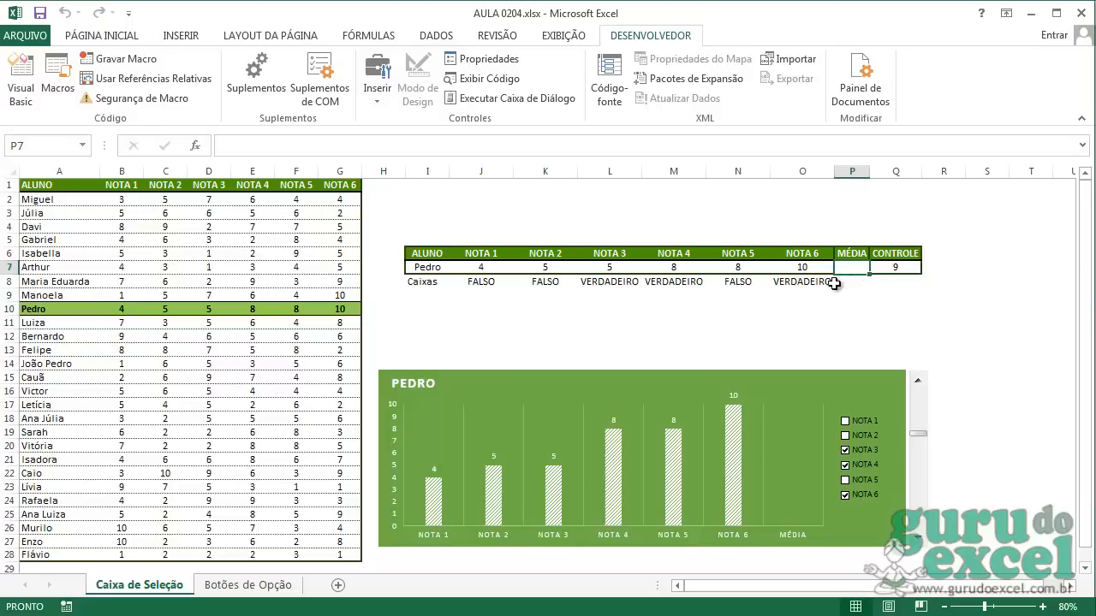
Examine the chart's source range in the summary table and the formula behind the NOTA 1 grade.
left_click_drag(420, 253, 864, 269)
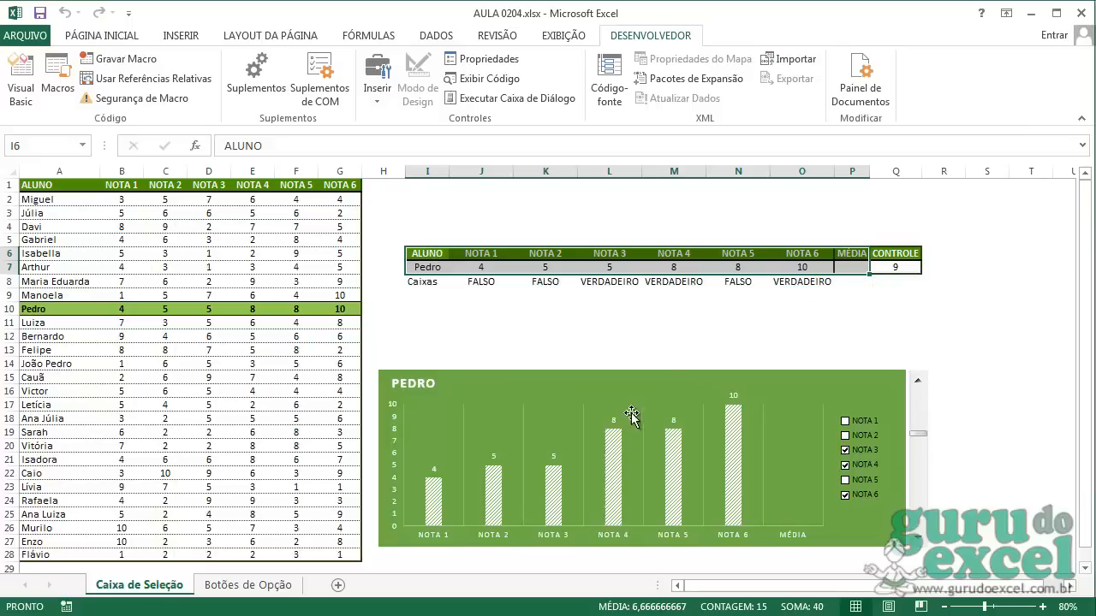
left_click(608, 385)
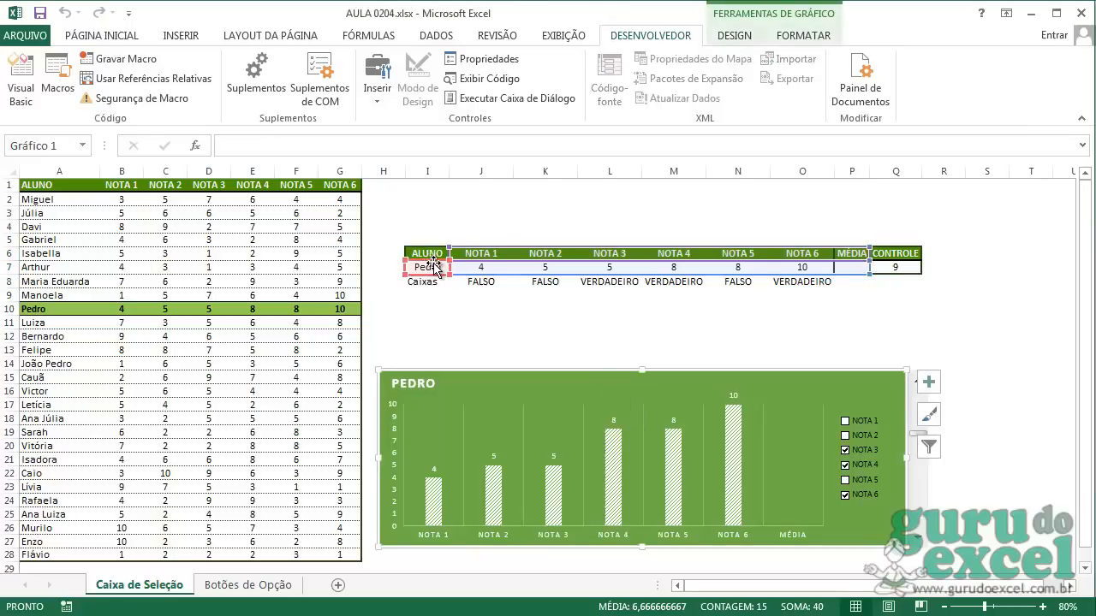
left_click(422, 254)
left_click(479, 268)
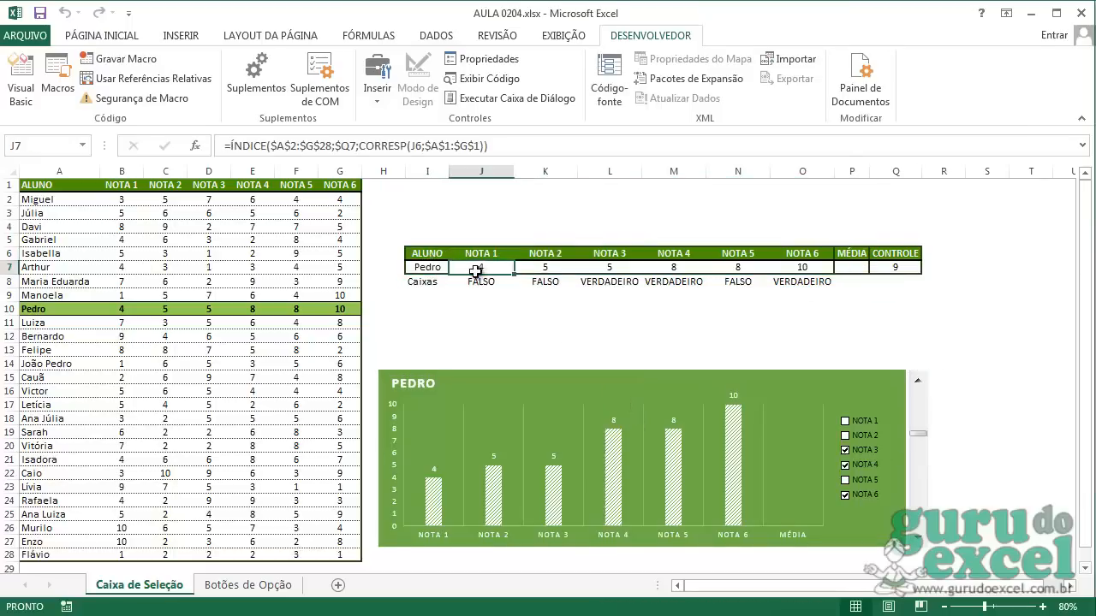
left_click(325, 147)
key("Escape")
Enter =MÉDIASE(J8:O8;VERDADEIRO;J7:O7) in the MÉDIA cell P7 to average only the grades whose checkboxes are ticked.
left_click(836, 267)
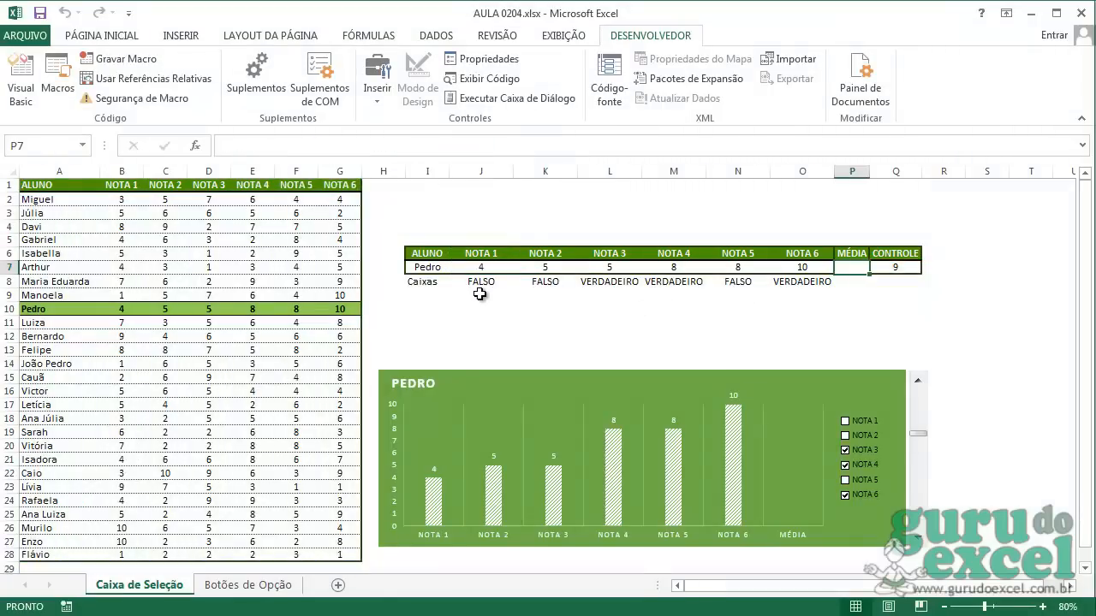
left_click(312, 148)
type("=MÉDIASE(")
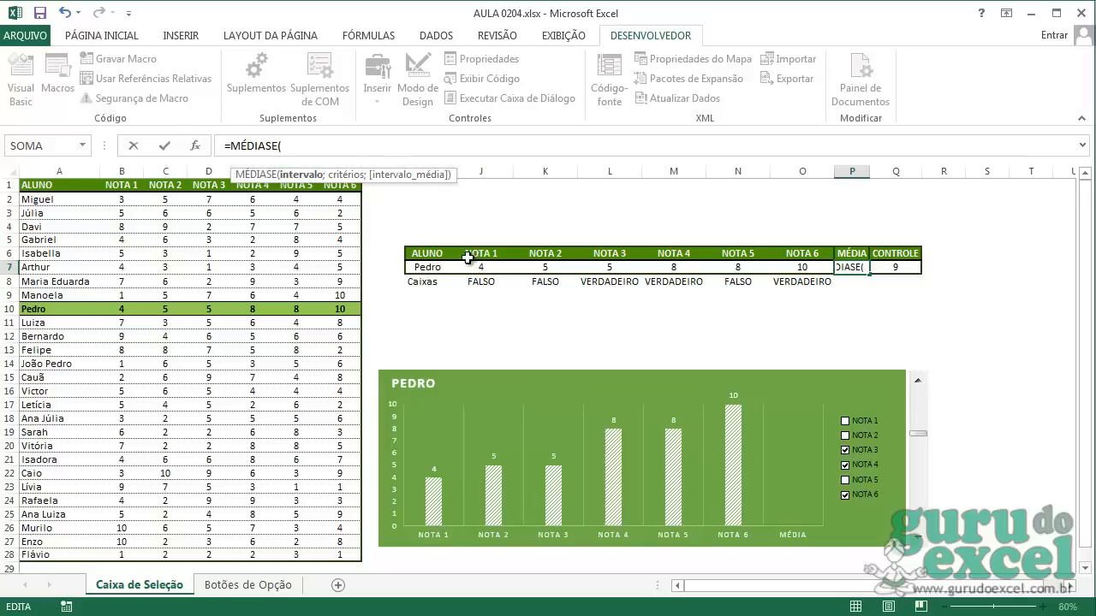
left_click_drag(475, 276, 796, 292)
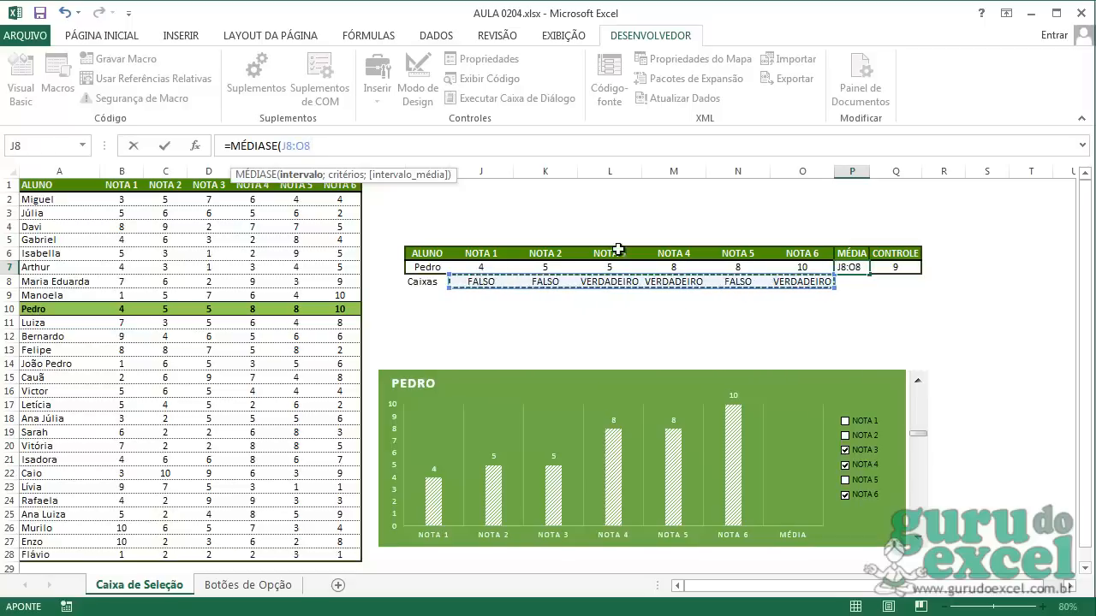
type(";")
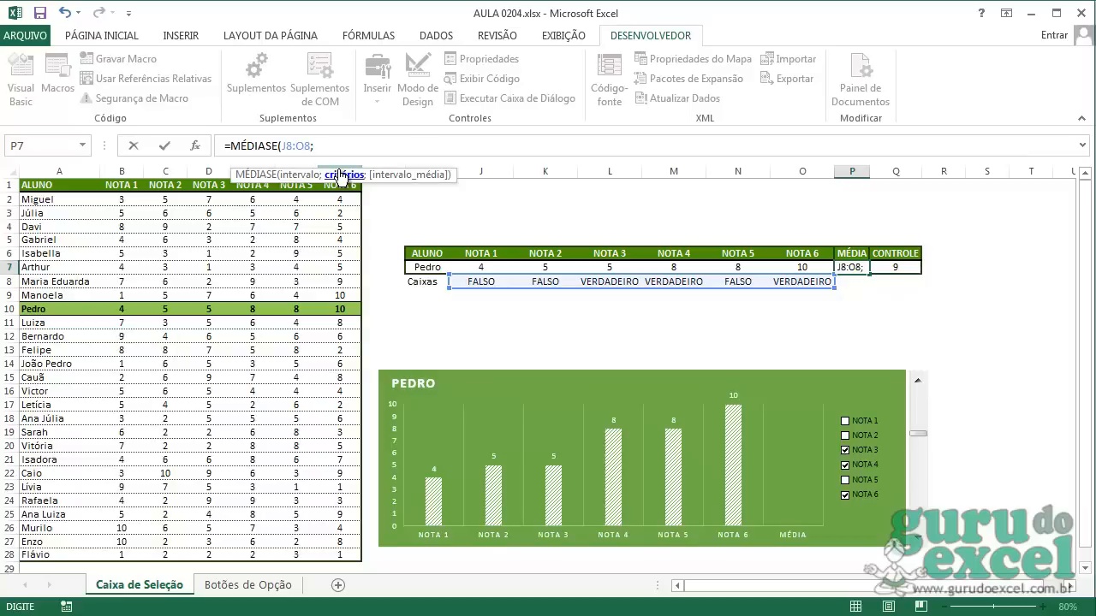
type("VERDADEIRO")
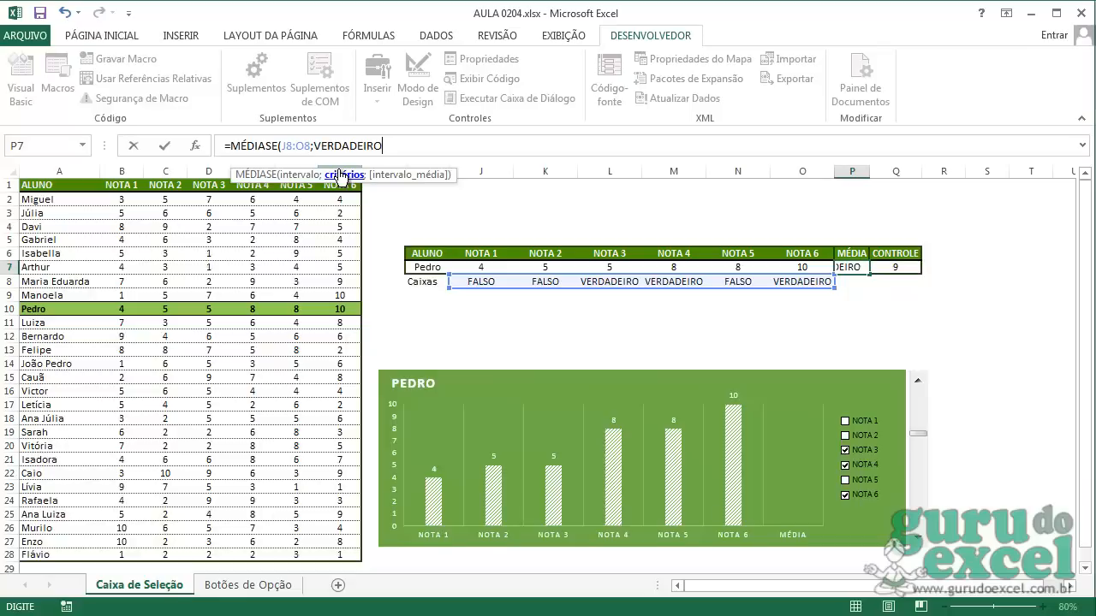
type(";")
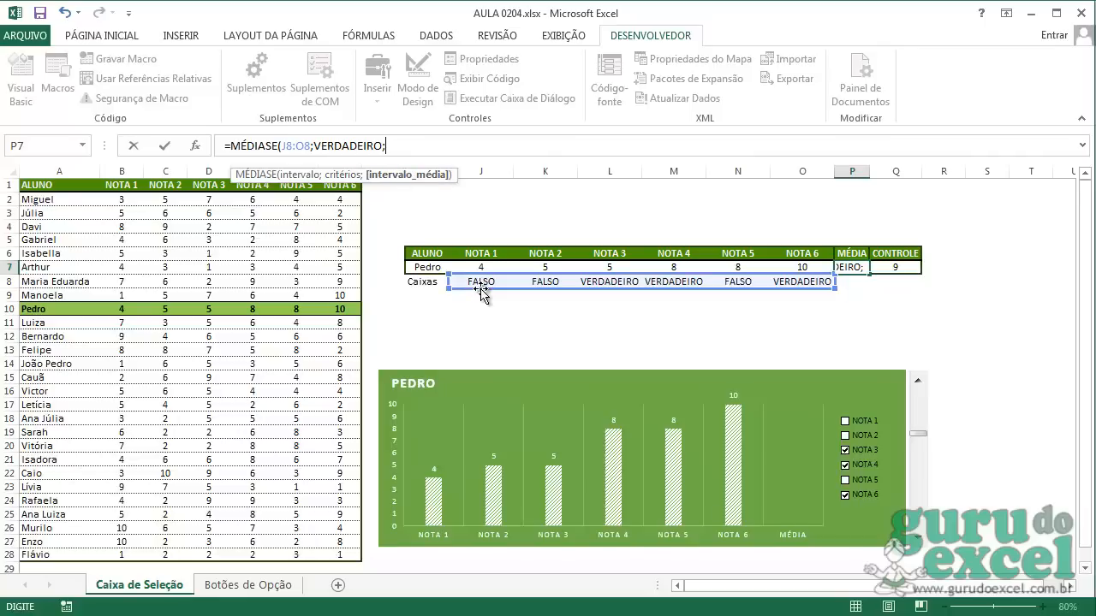
left_click_drag(472, 266, 800, 269)
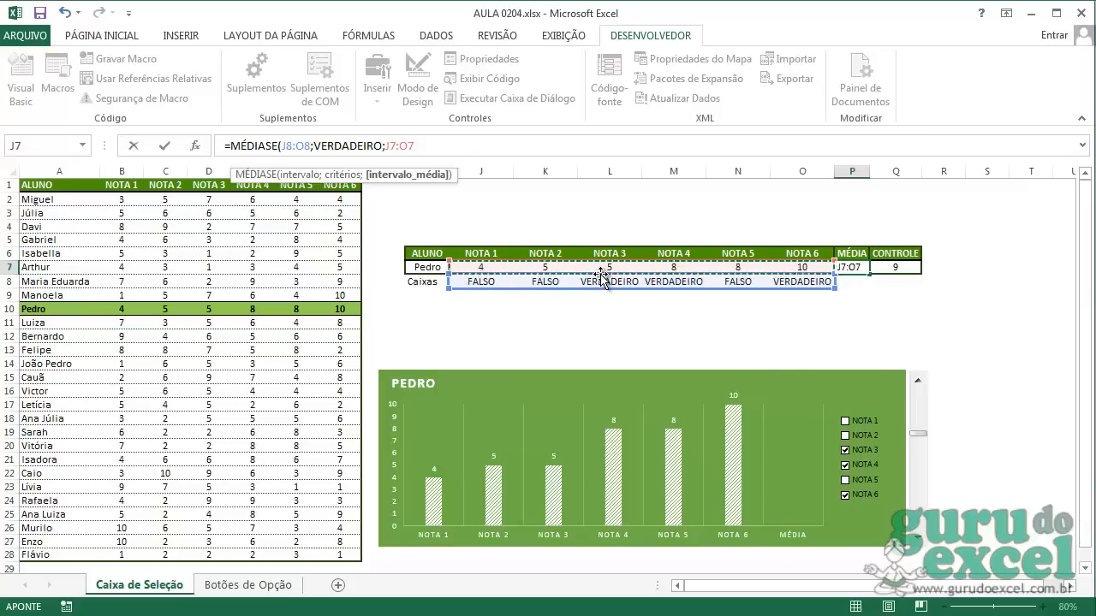
key("Return")
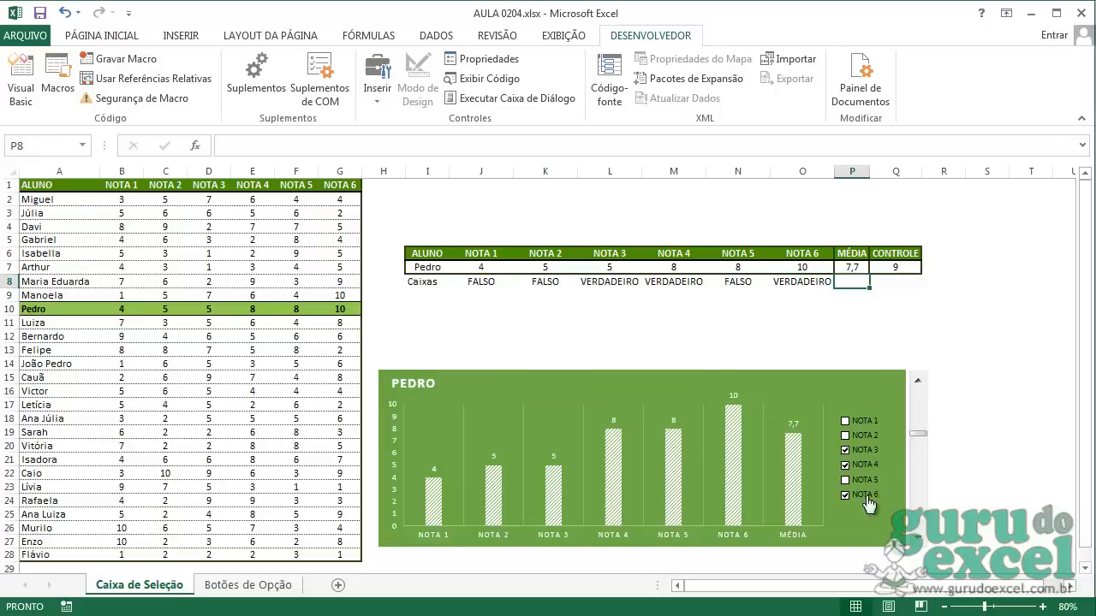
Test the average by ticking the NOTA 1, NOTA 2 and NOTA 5 checkboxes, and untick NOTA 1 and NOTA 2 again.
left_click(847, 421)
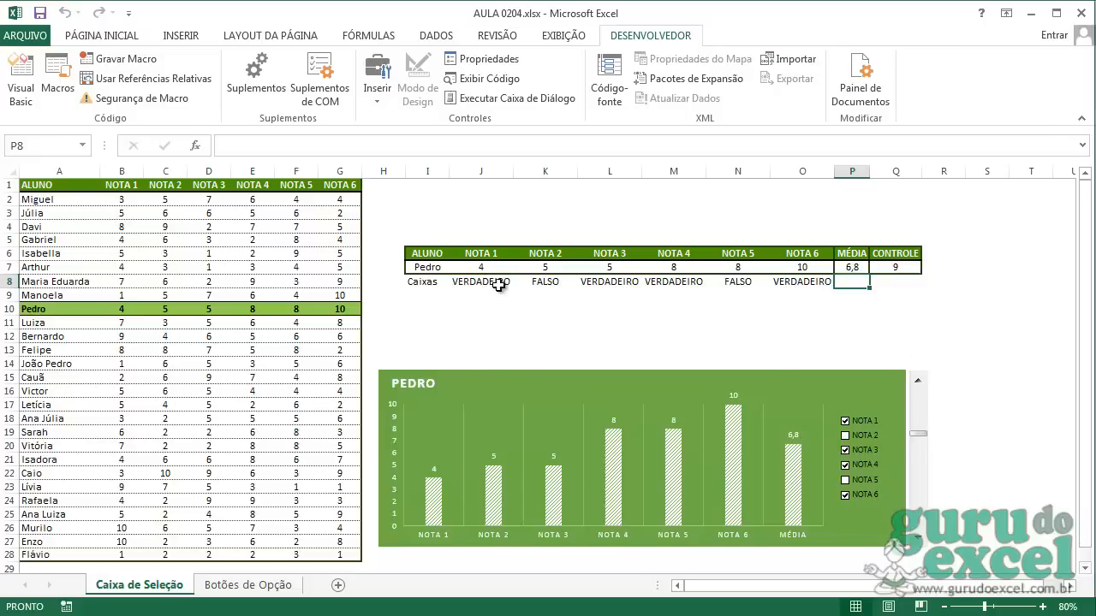
left_click(847, 435)
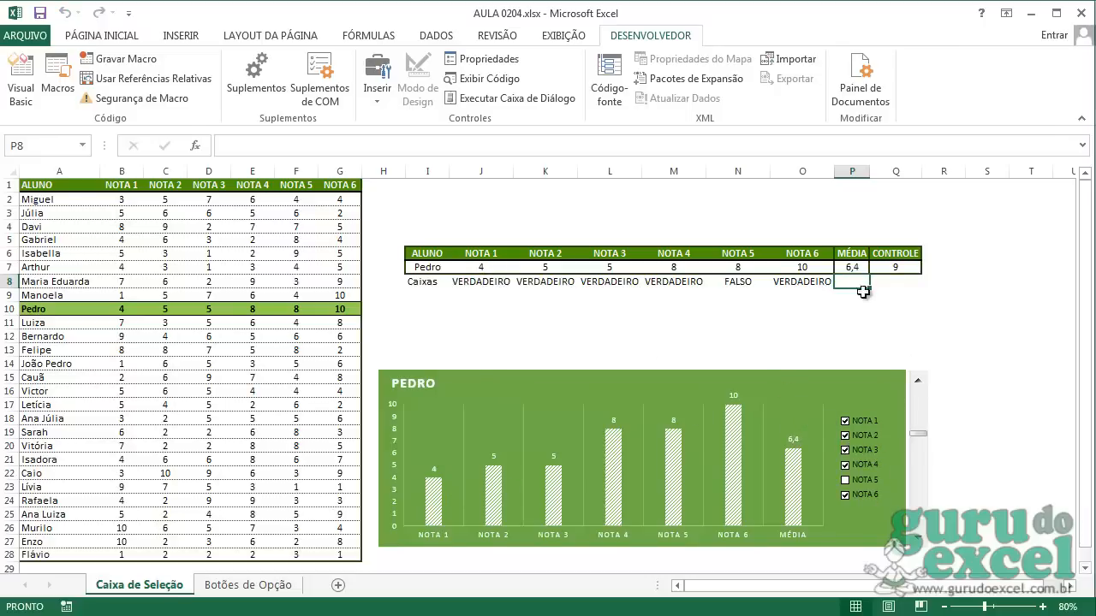
left_click(864, 479)
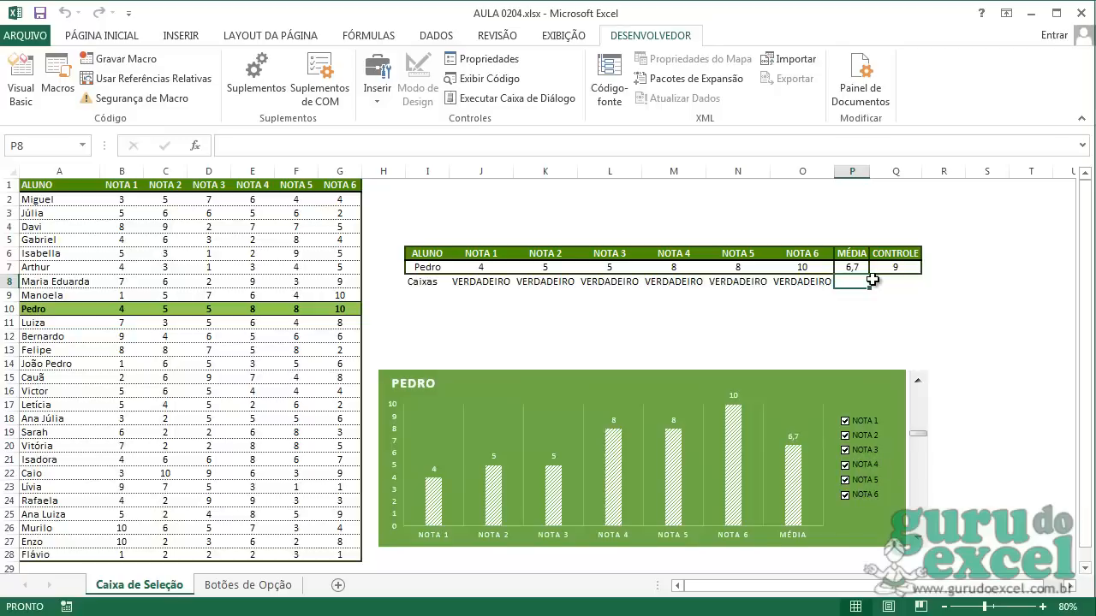
left_click(864, 421)
left_click(864, 436)
Select the summary table from ALUNO to MÉDIA and view the chart types available for inserting.
left_click_drag(428, 255, 851, 267)
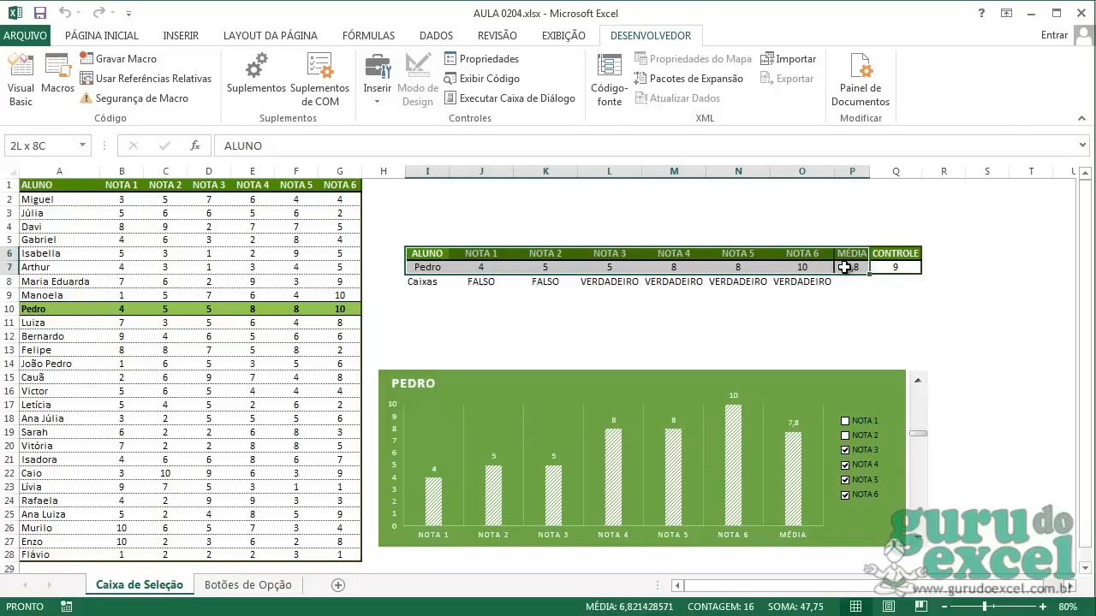
left_click(176, 36)
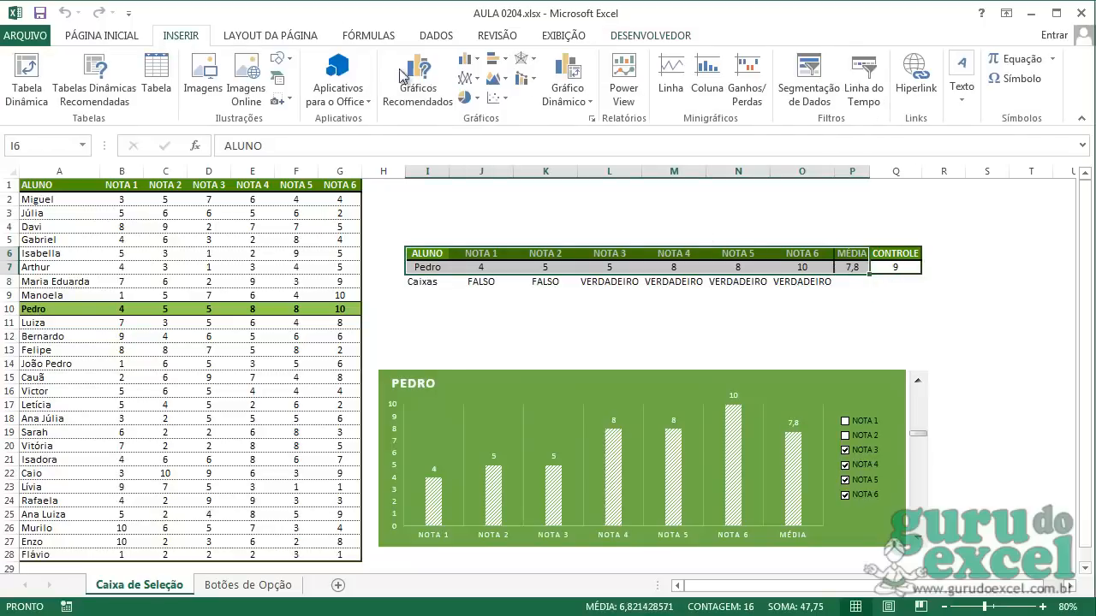
left_click(644, 350)
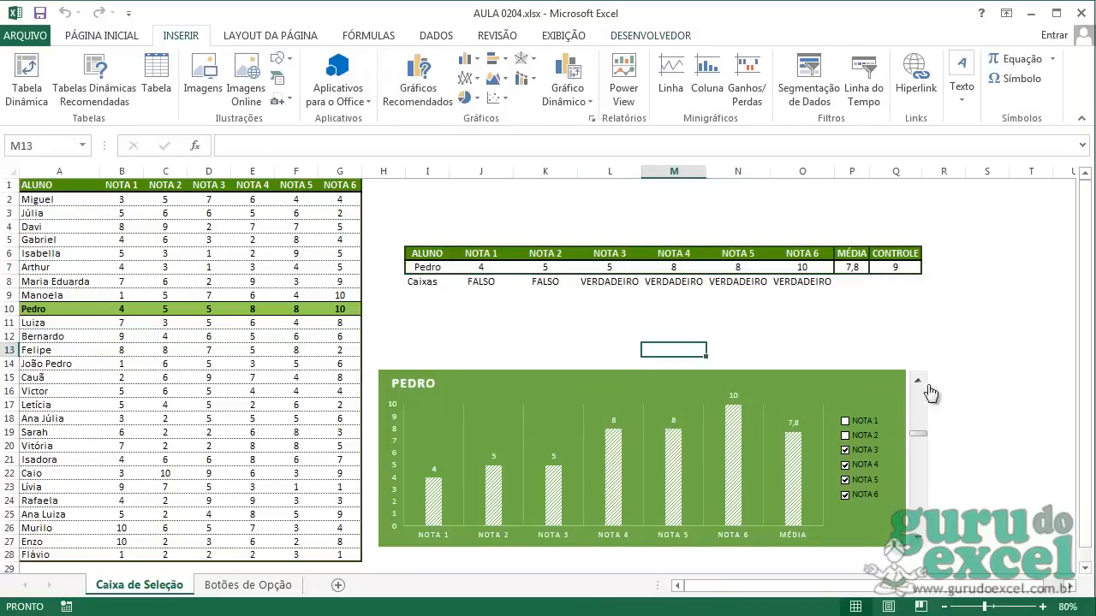
Browse the students with the chart's scroll bar, stop at the twelfth one and include NOTA 1 in the average.
left_click_drag(918, 387, 918, 387)
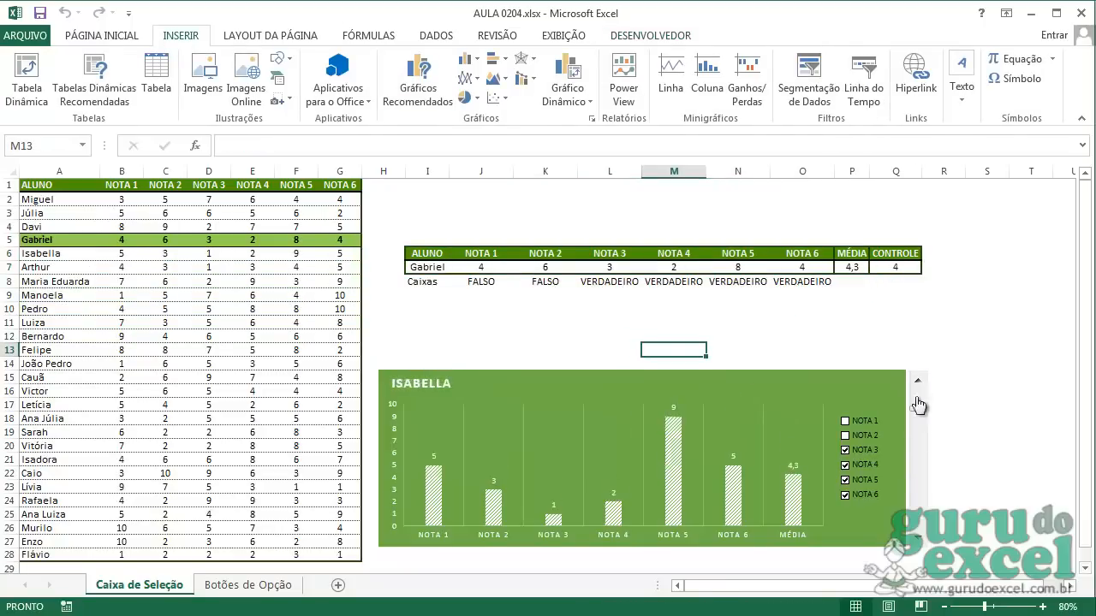
left_click_drag(919, 543, 919, 543)
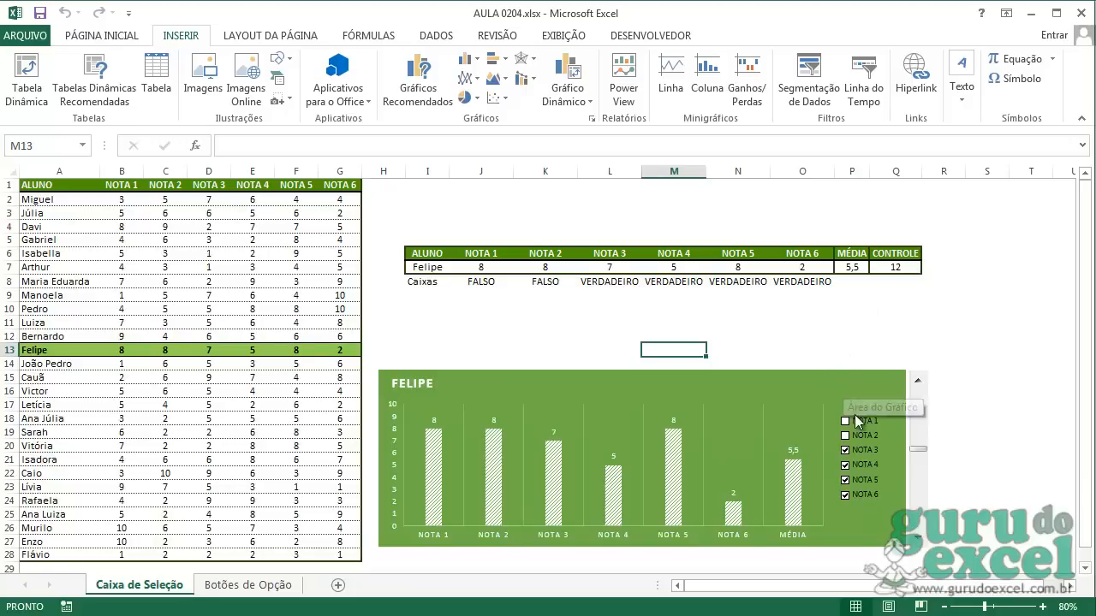
left_click(484, 283)
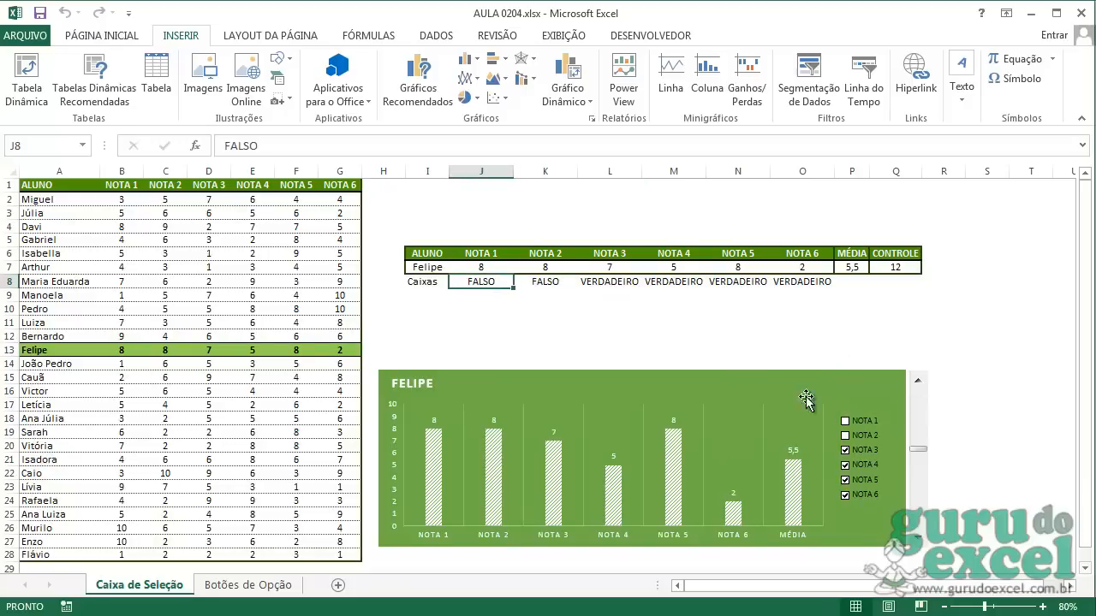
left_click(845, 421)
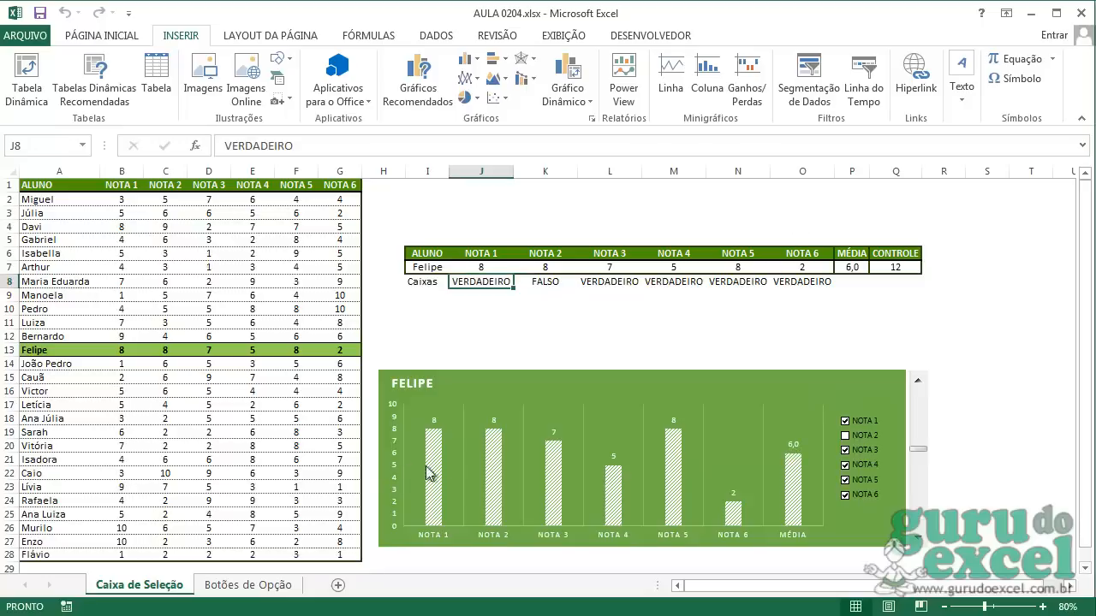
Examine the linked checkbox cell and the grade formula under NOTA 1, and the linked cell K8 under NOTA 2.
left_click(473, 296)
left_click(475, 286)
left_click(481, 267)
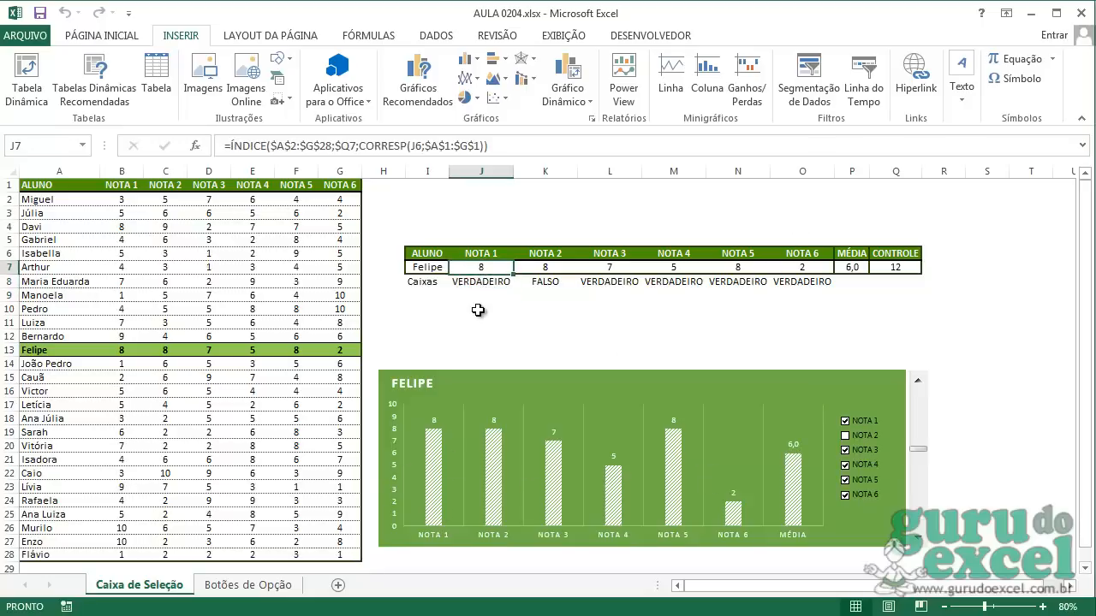
left_click(547, 283)
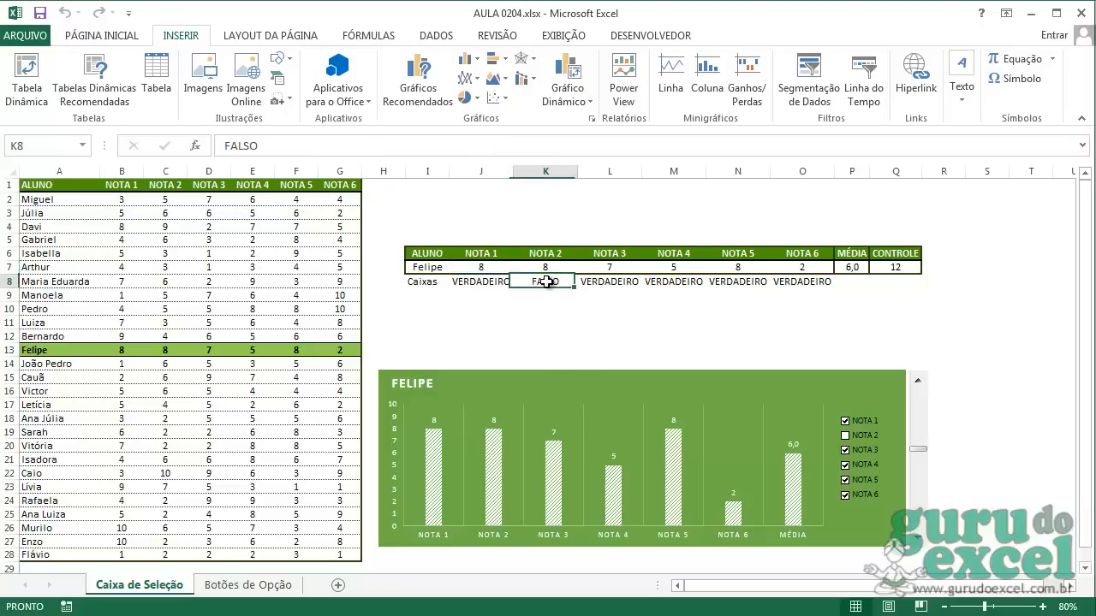
Test the average by toggling the NOTA 1 and NOTA 2 checkboxes, leaving NOTA 1 unticked and NOTA 2 ticked.
left_click(861, 422)
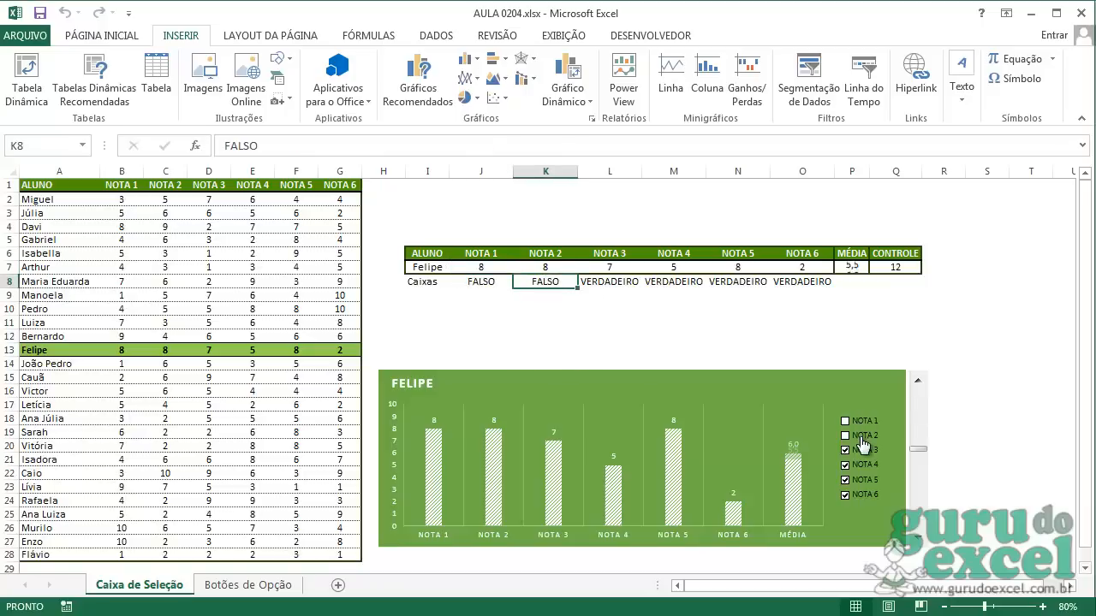
left_click(861, 435)
left_click(860, 423)
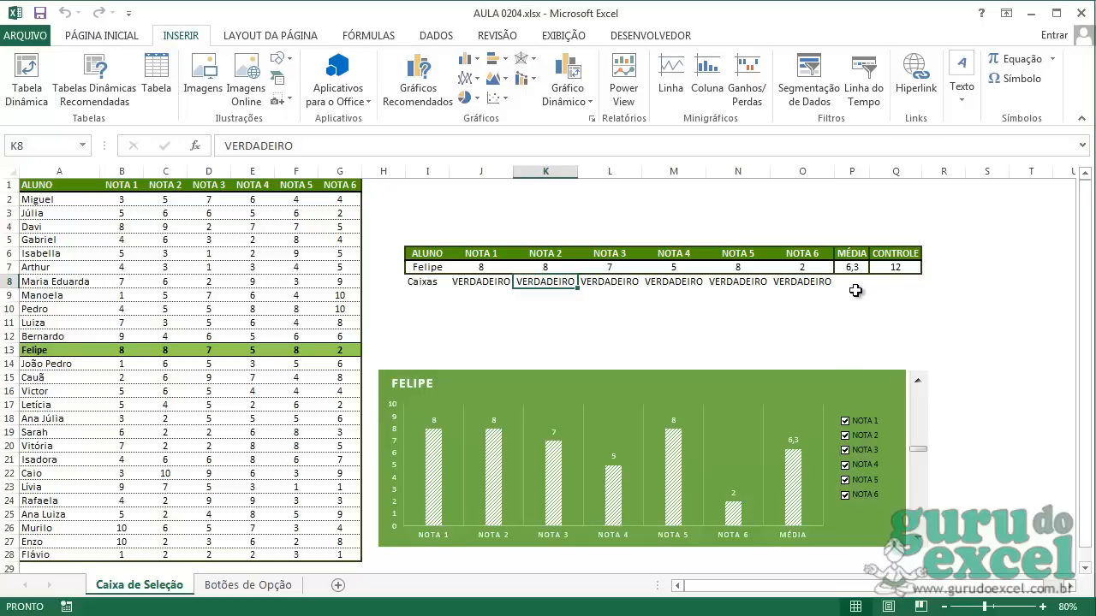
left_click(480, 267)
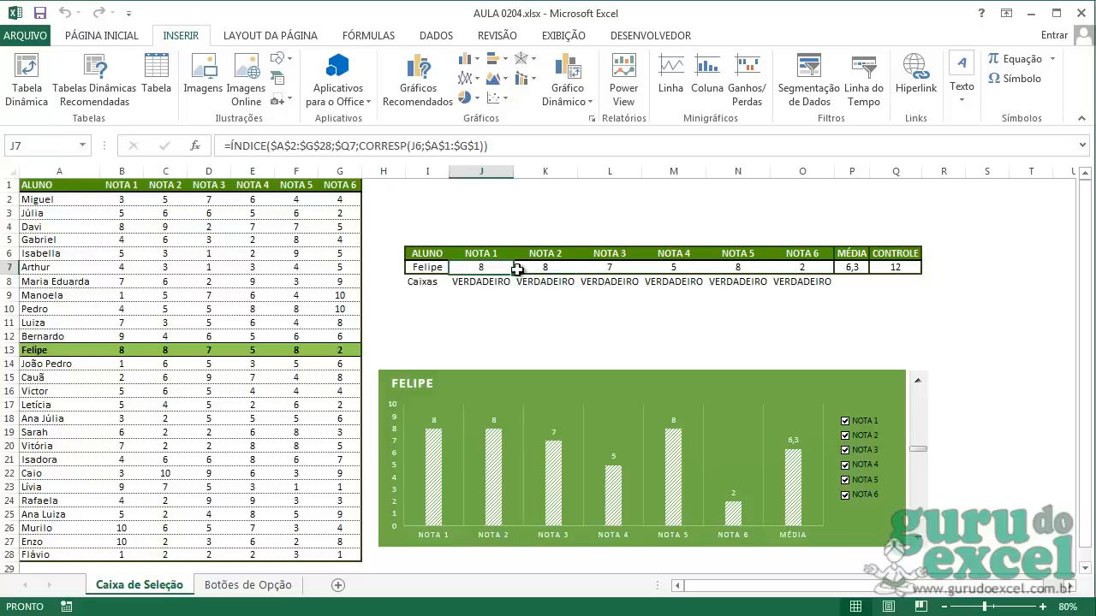
left_click(844, 421)
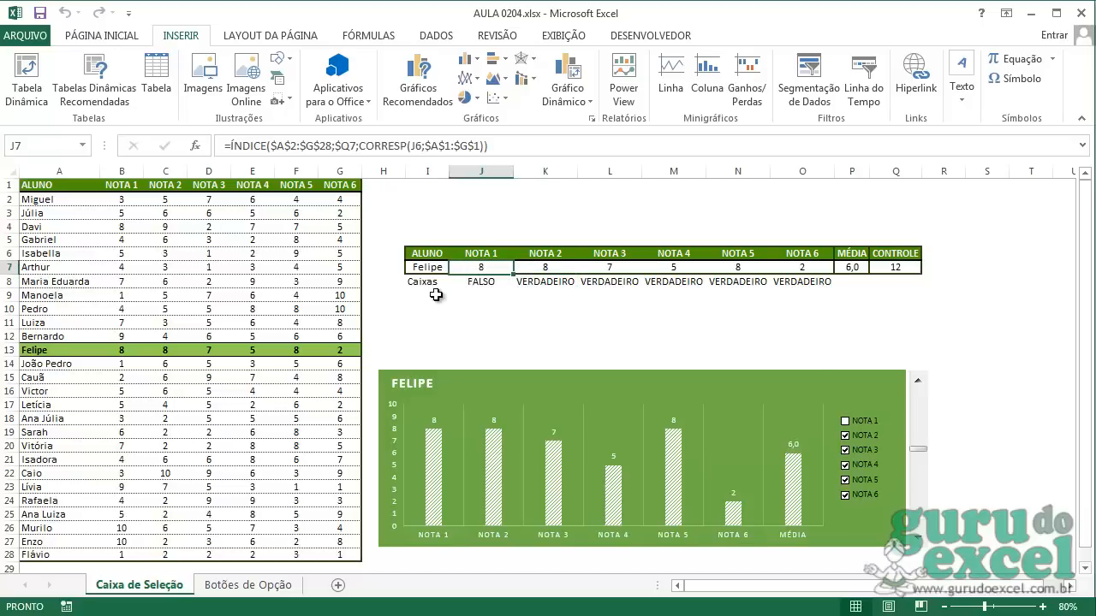
mouse_move(439, 497)
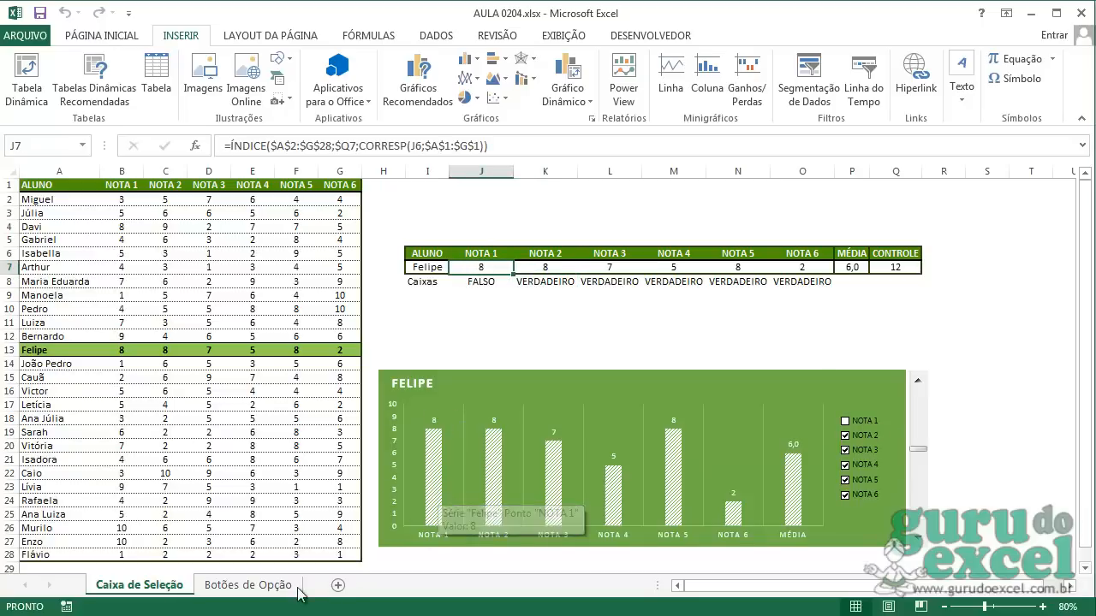
Open the Botões de Opção sheet and try the Melhor Nota, Pior Nota and Média Turma option buttons, ending on Melhor Nota.
left_click(248, 585)
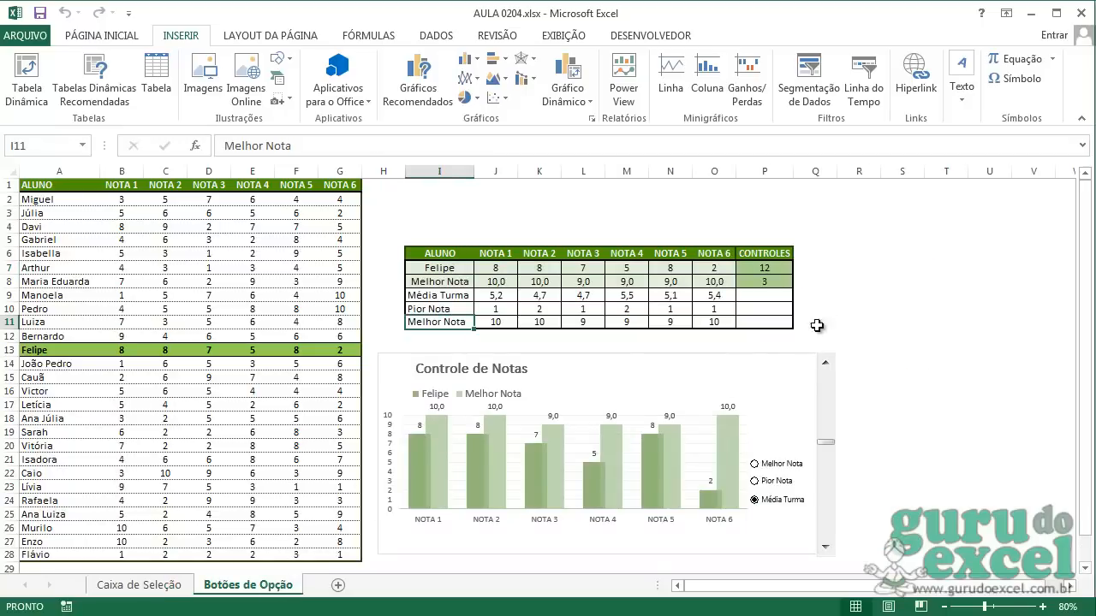
left_click(835, 294)
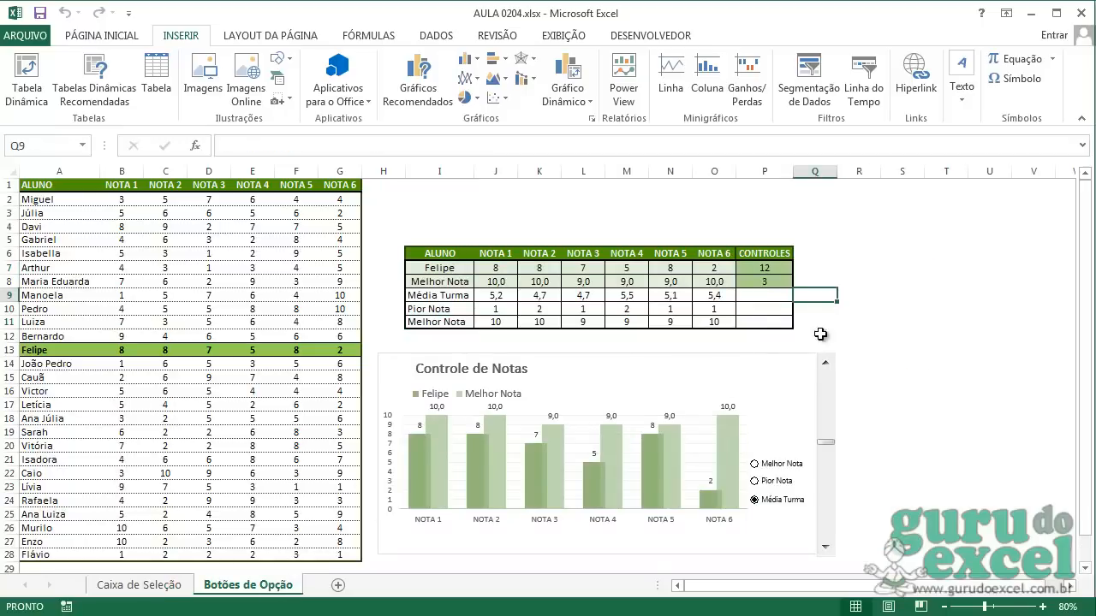
left_click(771, 465)
left_click(769, 483)
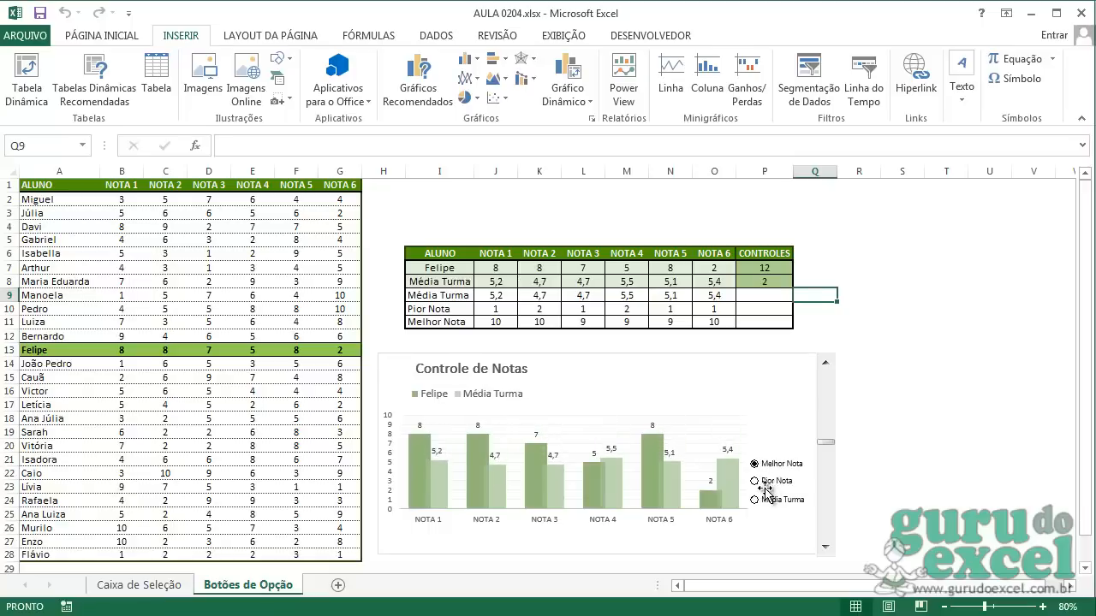
left_click(766, 502)
left_click(769, 465)
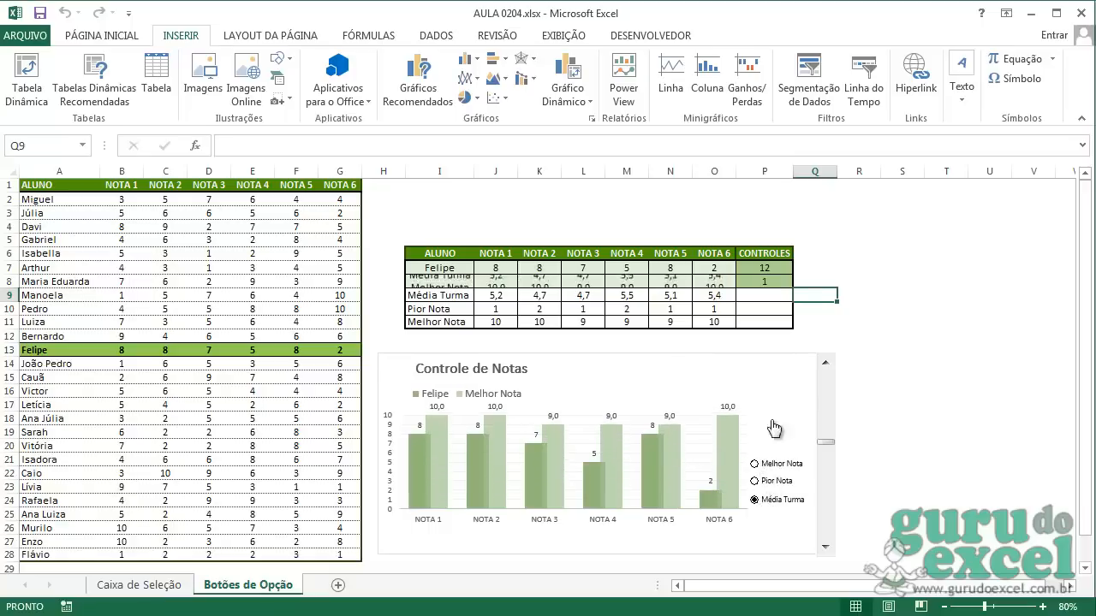
Select the control cell P8 and check how it responds to the Pior Nota and Média Turma options.
left_click(775, 282)
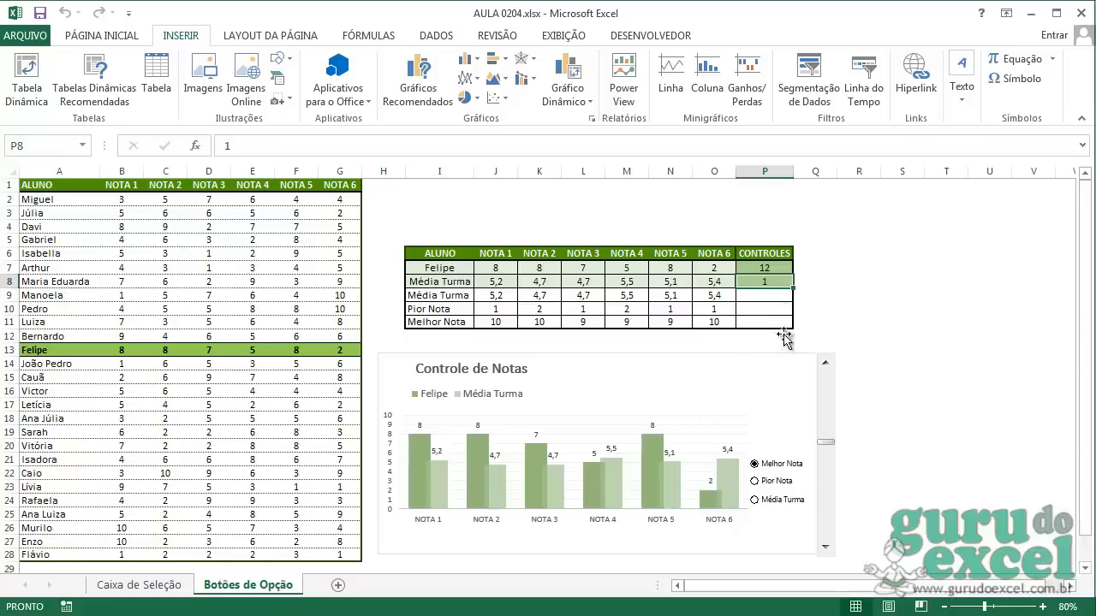
left_click(779, 485)
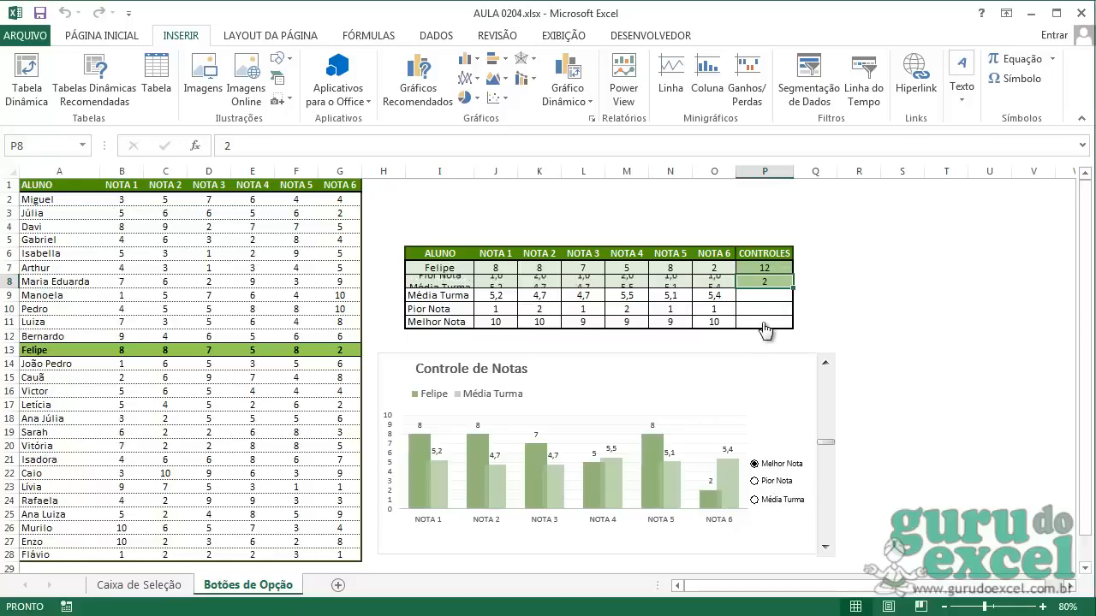
left_click(780, 504)
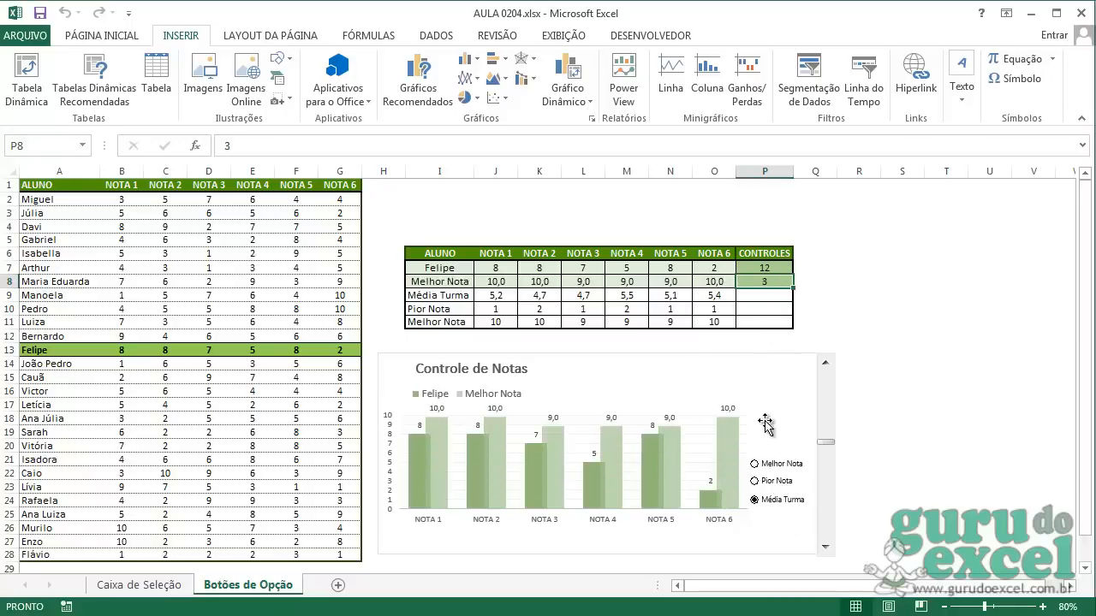
Revisit the Caixa de Seleção sheet, return to Botões de Opção and cycle through the three option buttons, ending on Pior Nota.
left_click(138, 585)
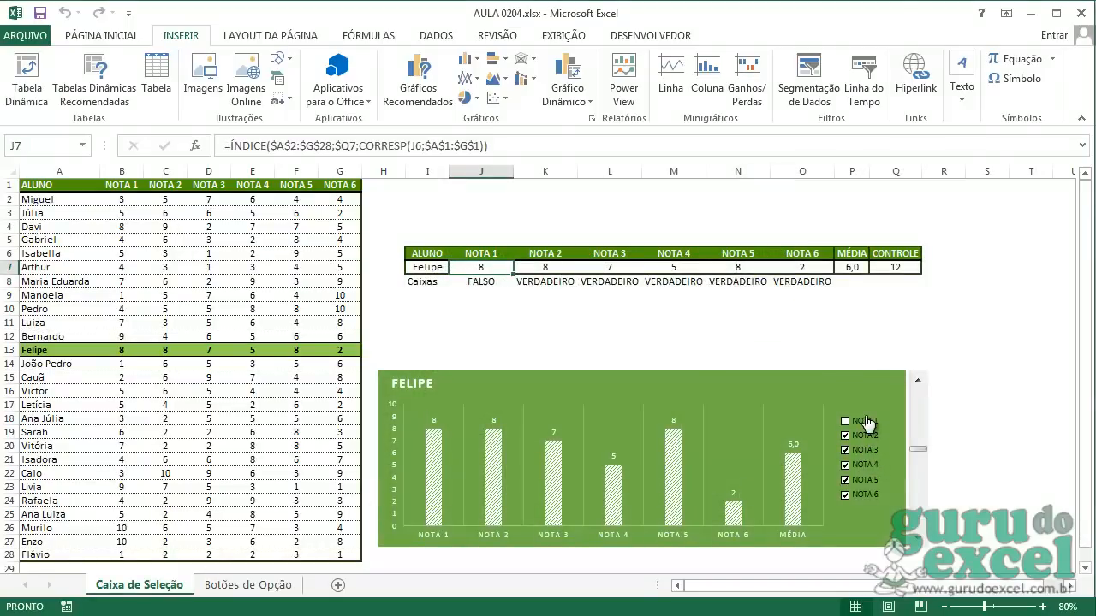
left_click(252, 586)
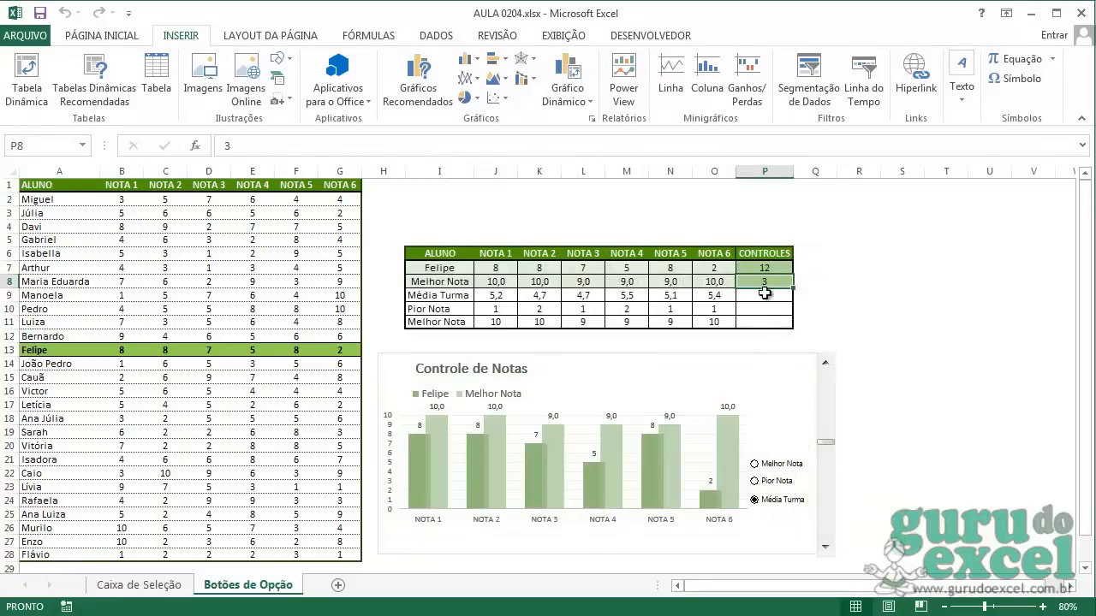
left_click(786, 468)
left_click(780, 483)
left_click(768, 503)
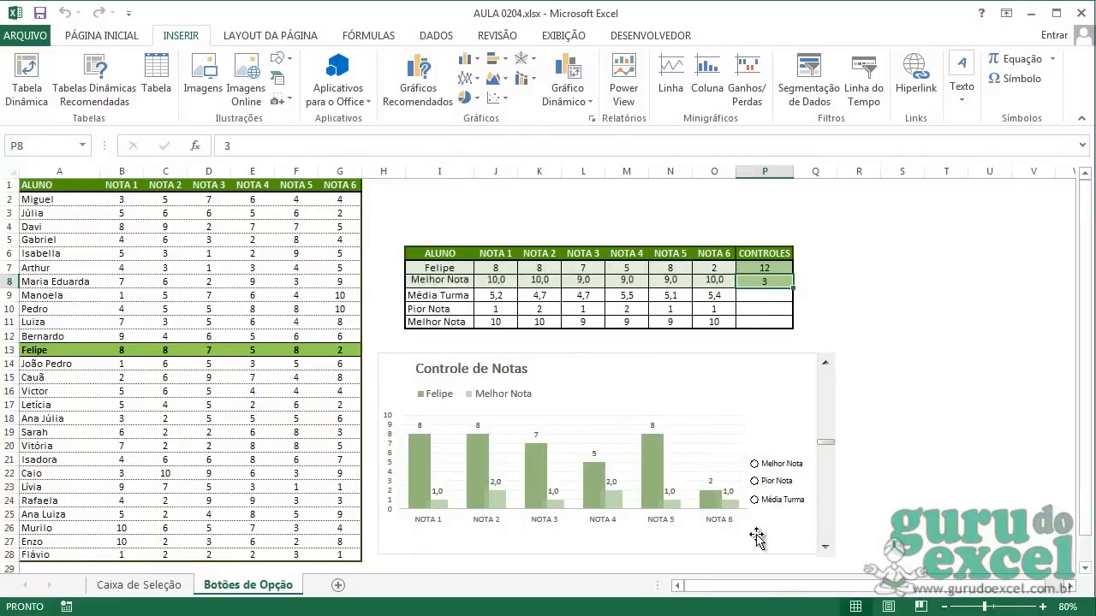
left_click(778, 469)
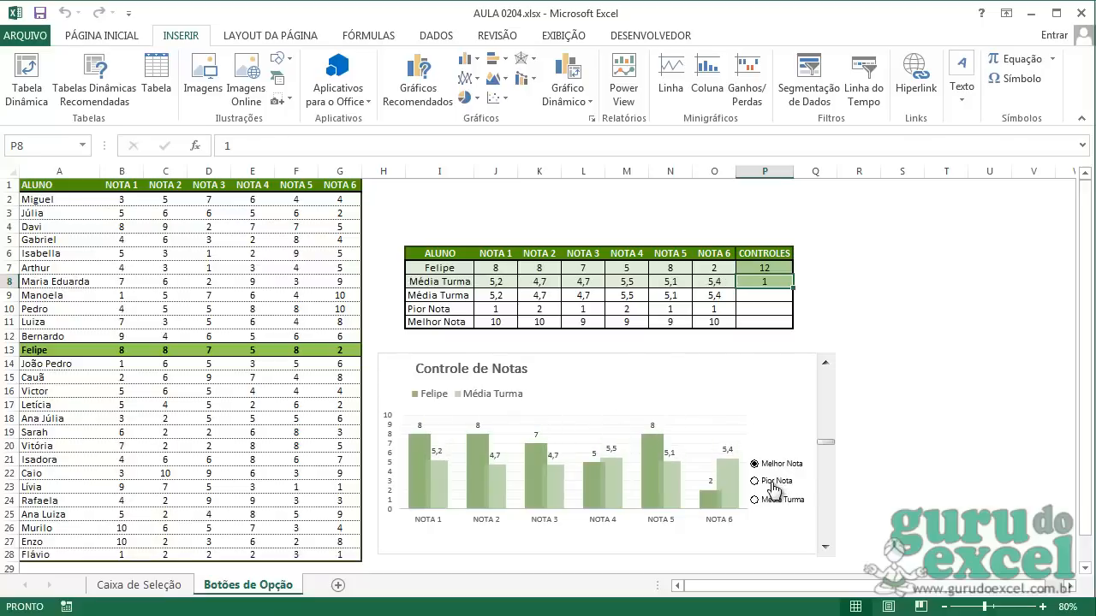
left_click(772, 483)
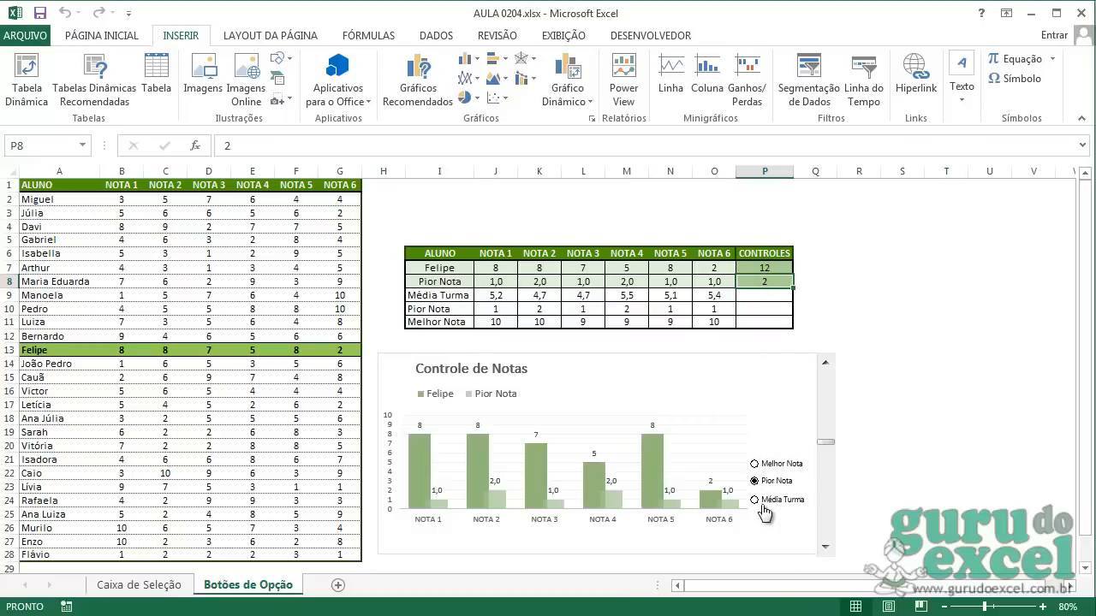
Insert a form-control option button on the empty cells beside the chart, around R11, and deselect it.
left_click(861, 306)
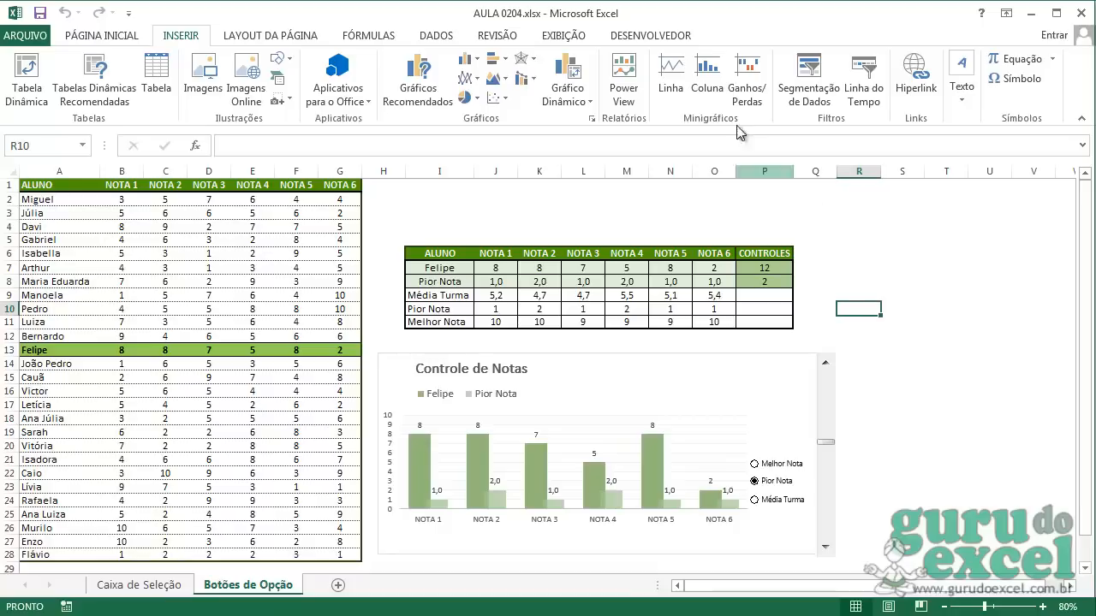
left_click(665, 38)
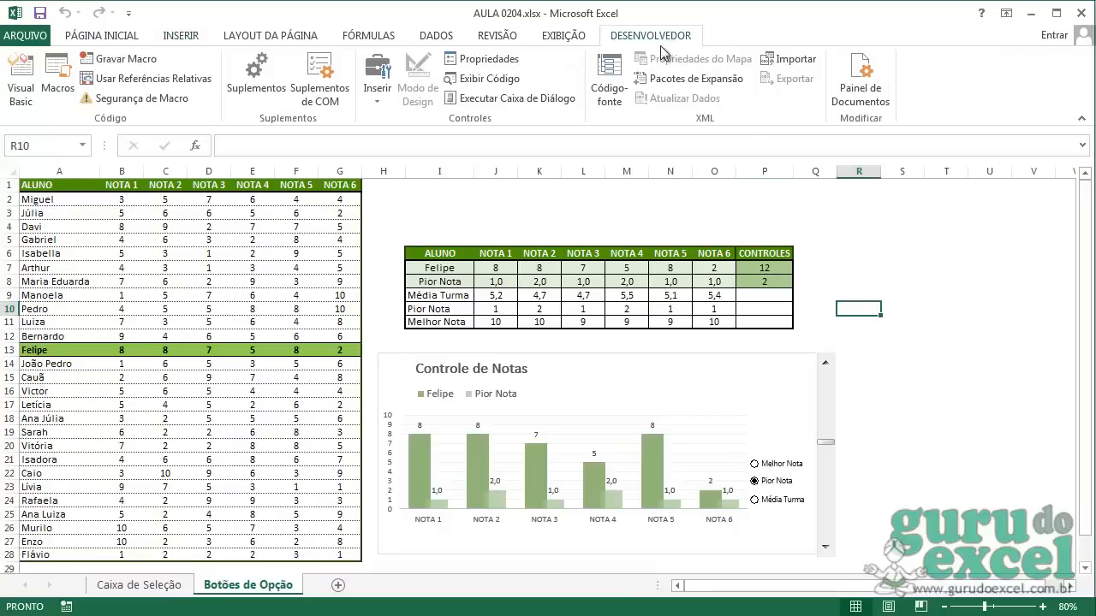
left_click(378, 84)
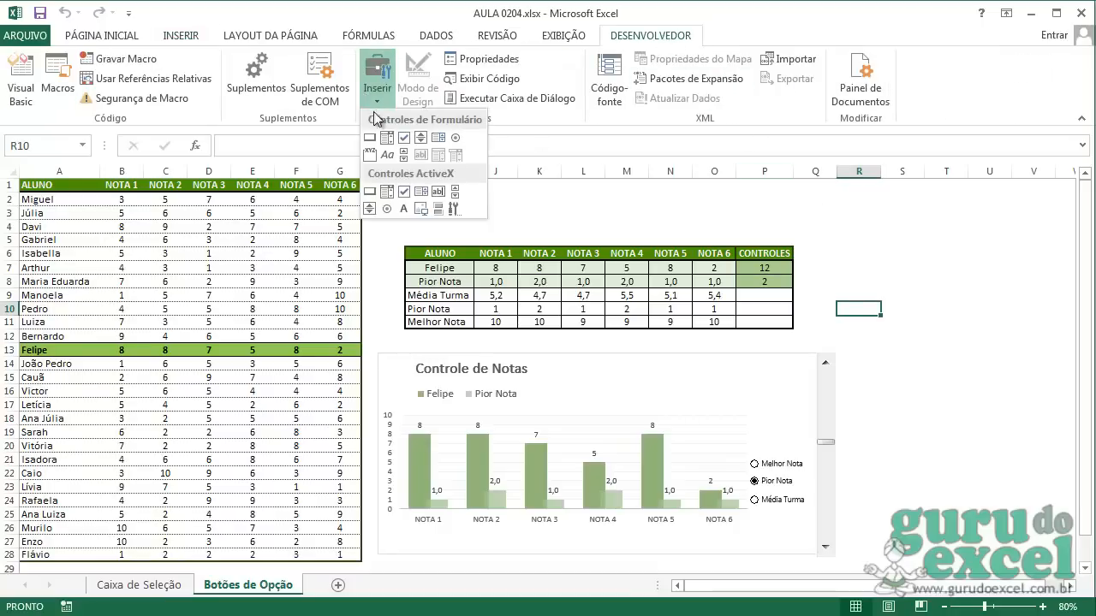
left_click(457, 139)
left_click(844, 324)
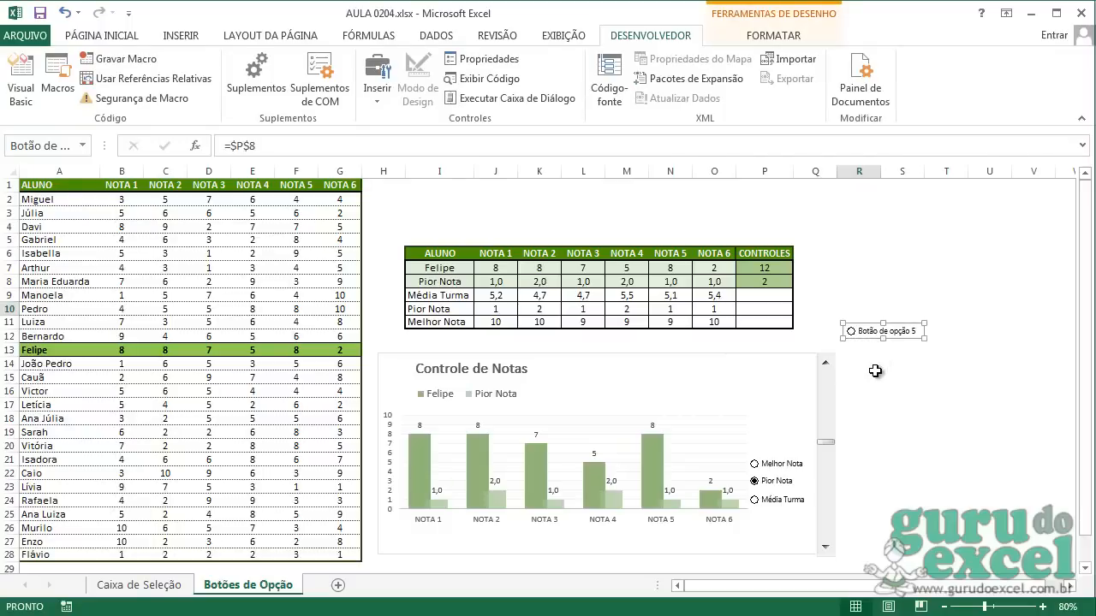
left_click(873, 378)
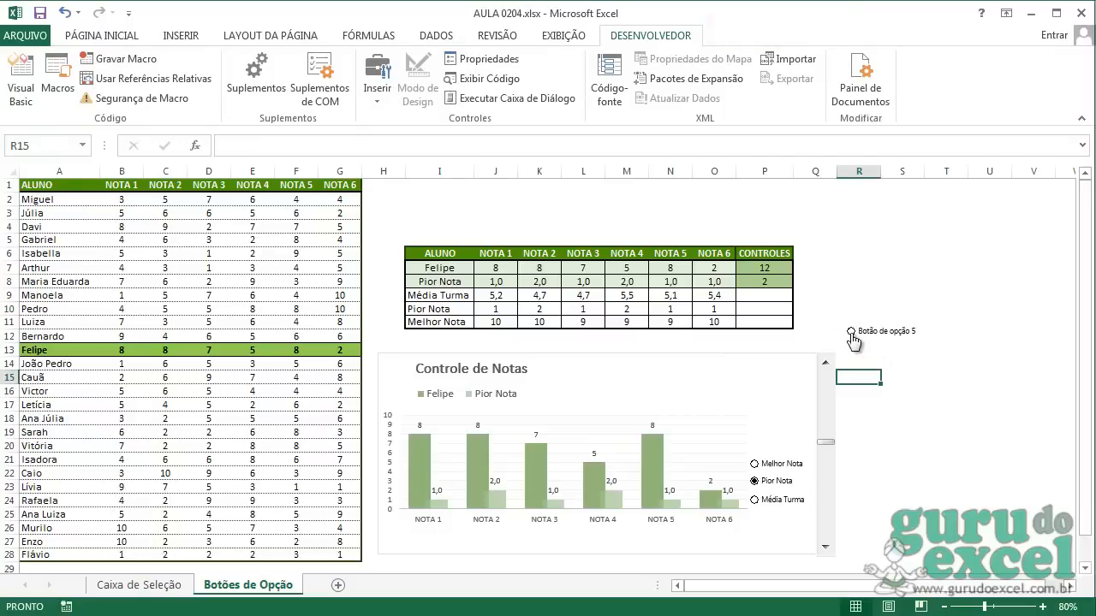
Test the new option button against the existing group by selecting it, followed by Melhor Nota and Pior Nota.
left_click(852, 333)
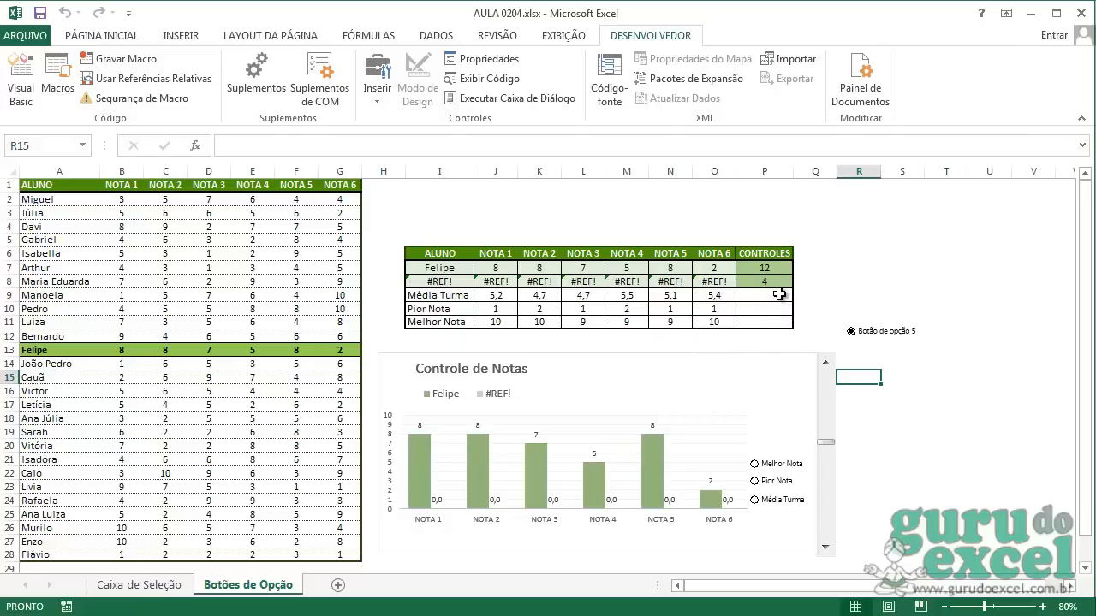
left_click(757, 466)
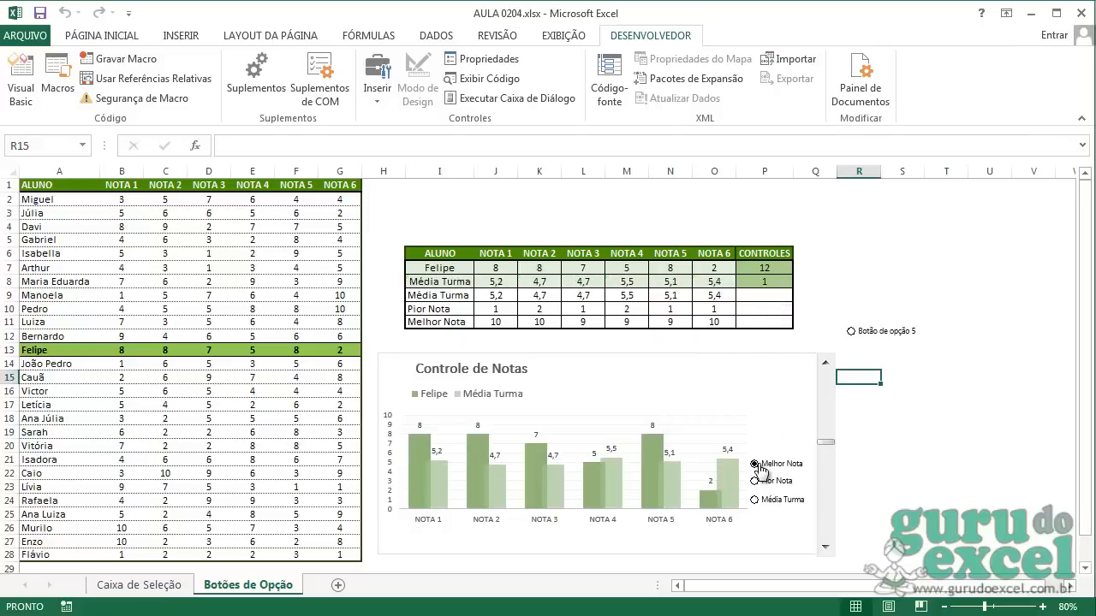
left_click(755, 481)
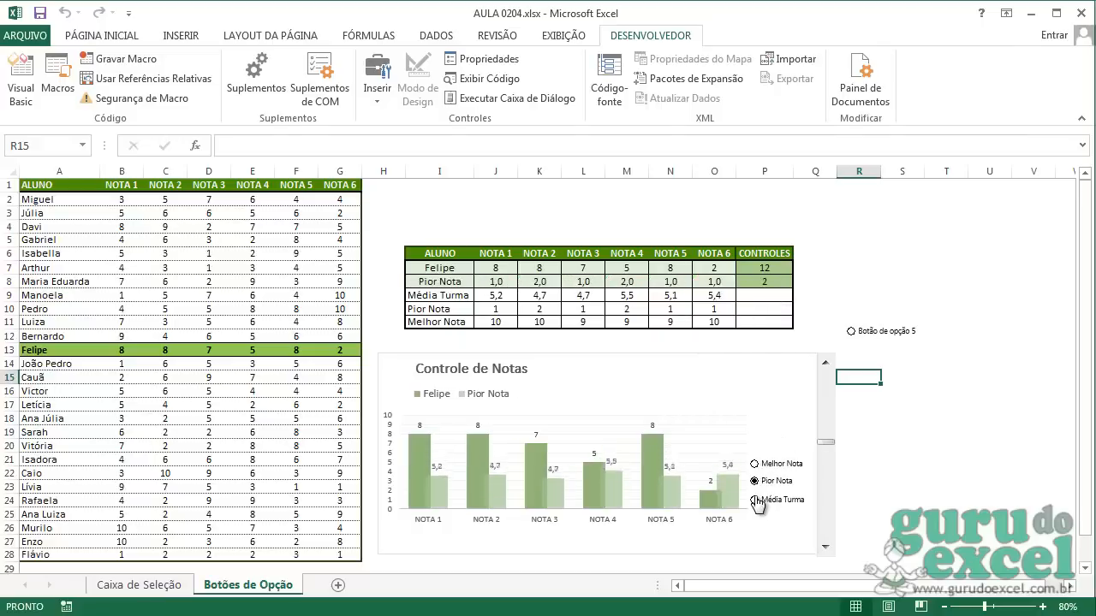
Delete the extra option button beside the chart.
right_click(873, 340)
key("Escape")
key("Delete")
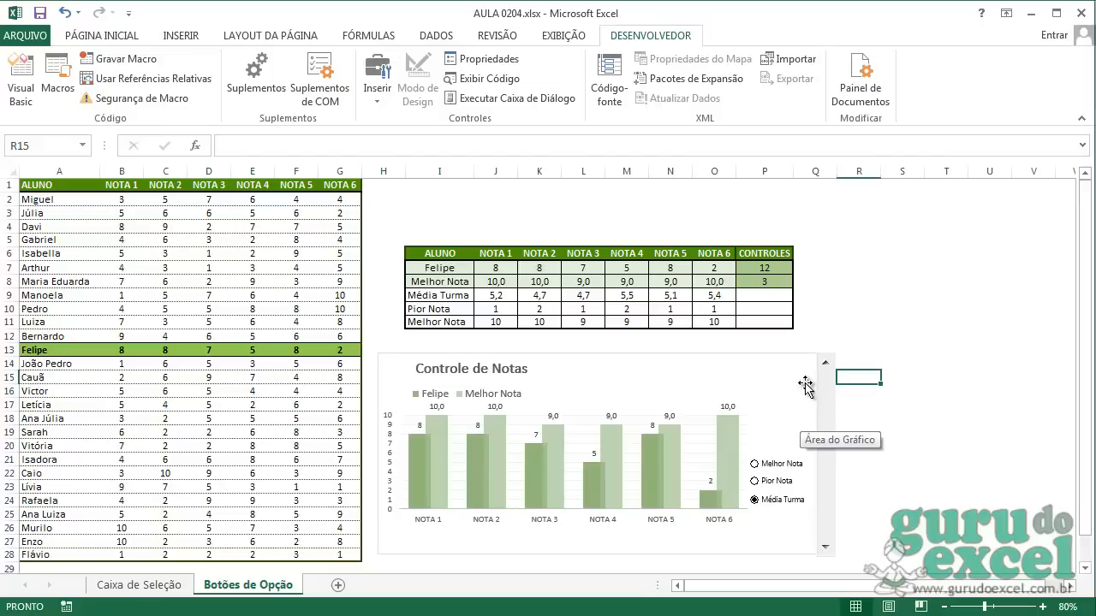
Choose the Melhor Nota option, view its control settings and close them without changes.
left_click(755, 464)
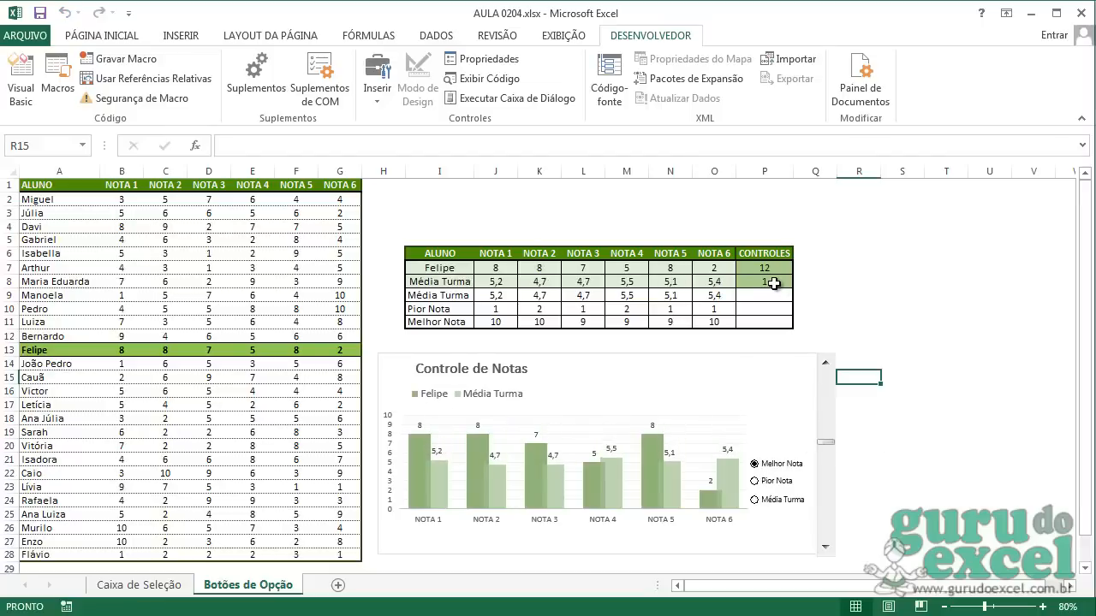
right_click(775, 466)
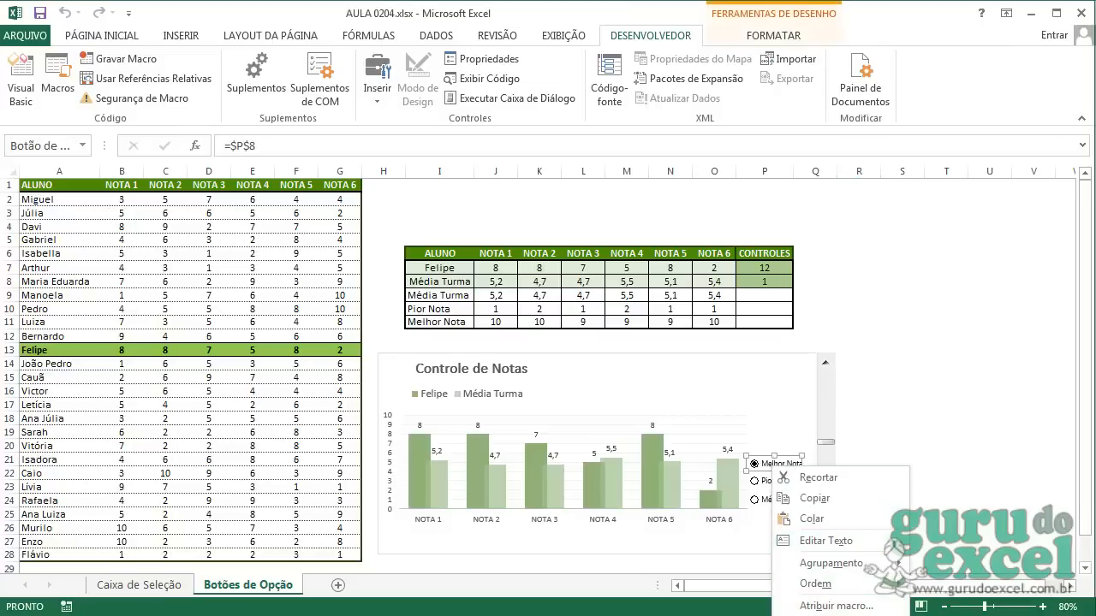
left_click(839, 615)
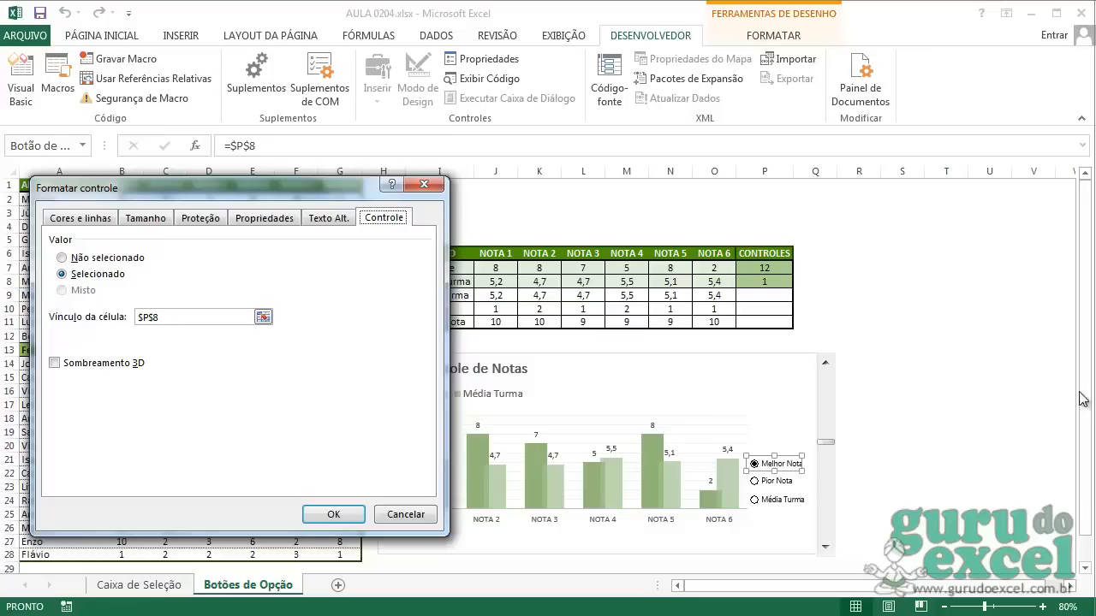
key("Escape")
Set the Melhor Nota option button's cell link to $P$8 and confirm the control settings.
scroll(1086, 570, "down", 2)
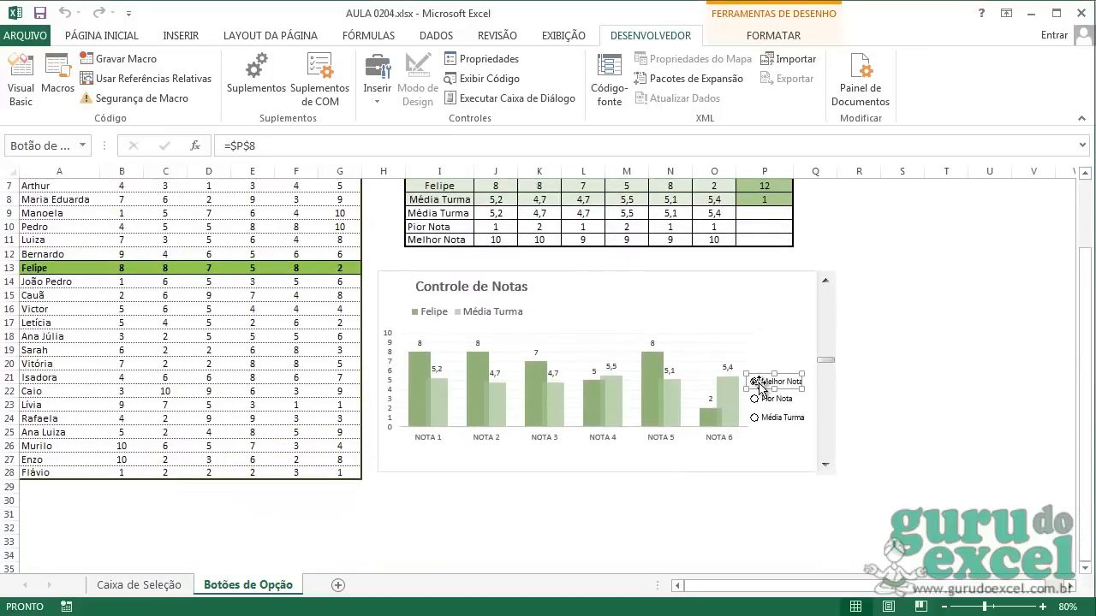
right_click(761, 387)
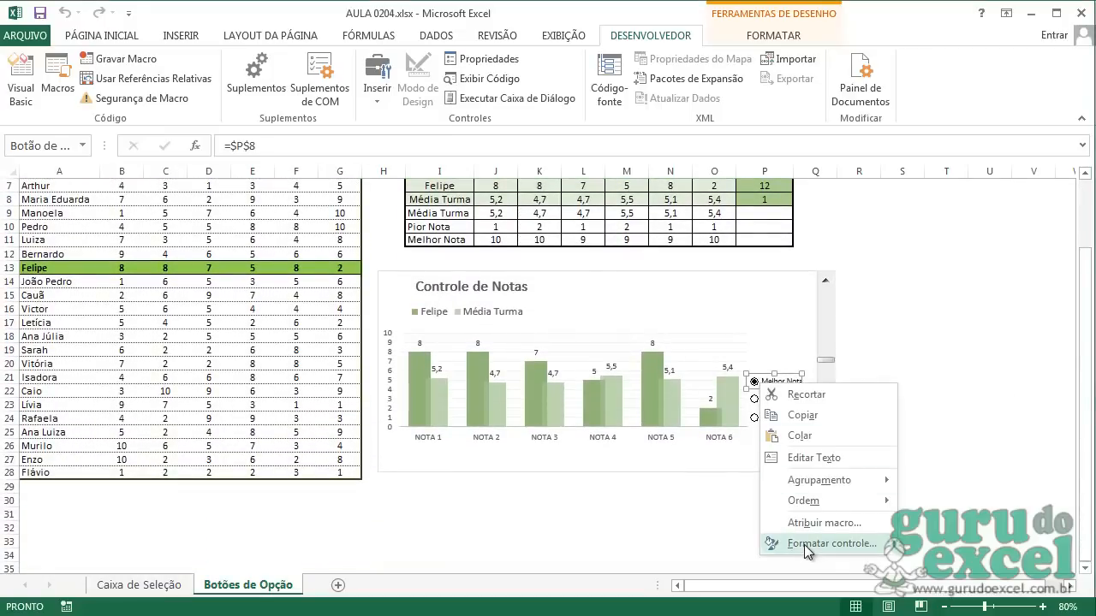
left_click(804, 545)
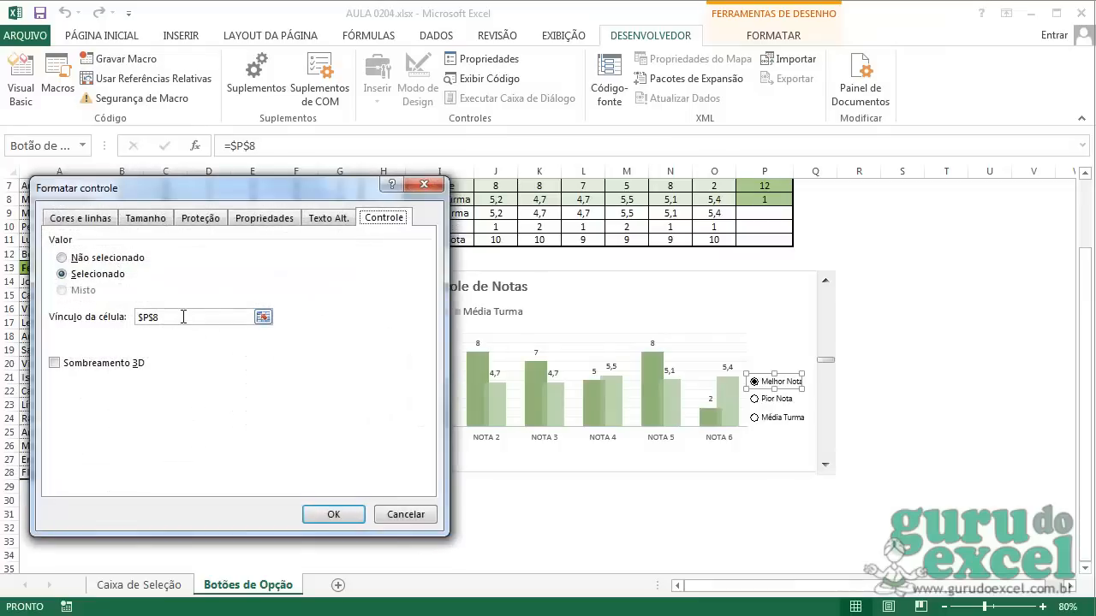
left_click(183, 316)
left_click(764, 199)
left_click_drag(1087, 298, 1089, 245)
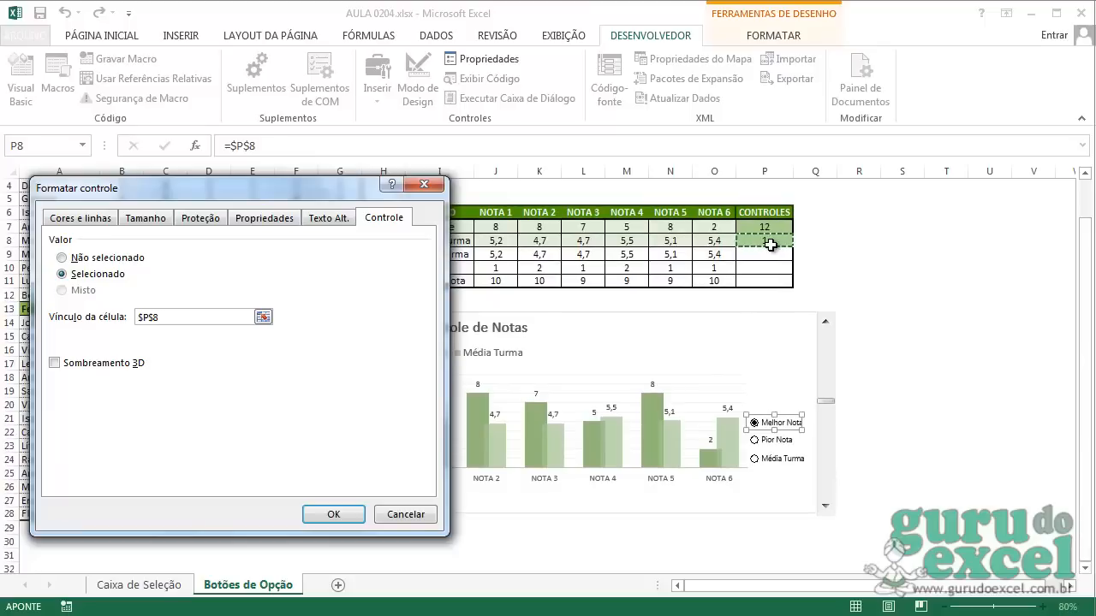
key("Return")
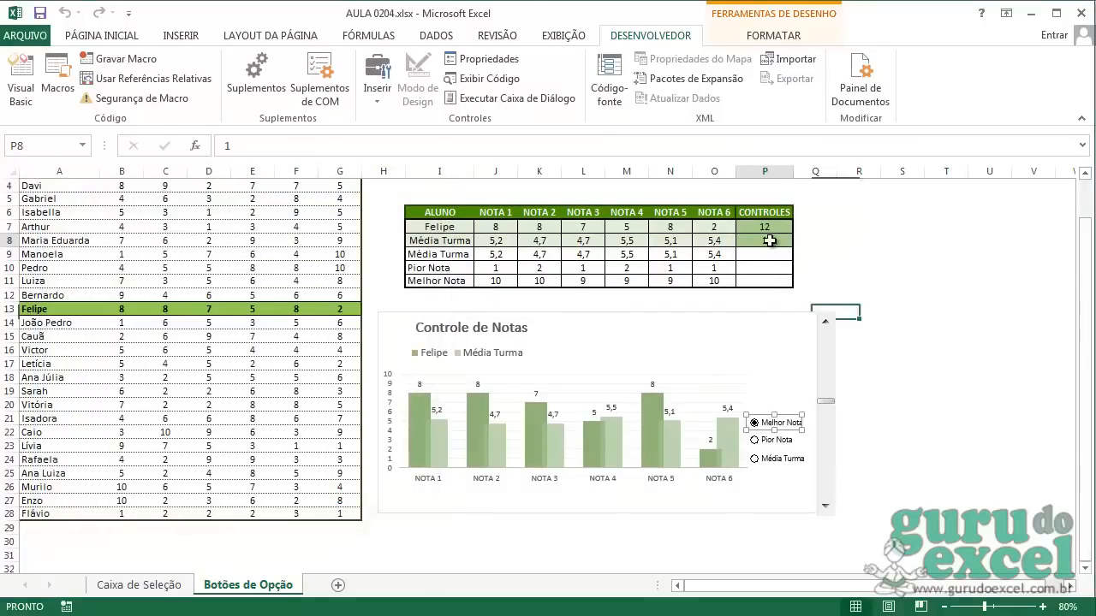
left_click_drag(1086, 326, 1085, 266)
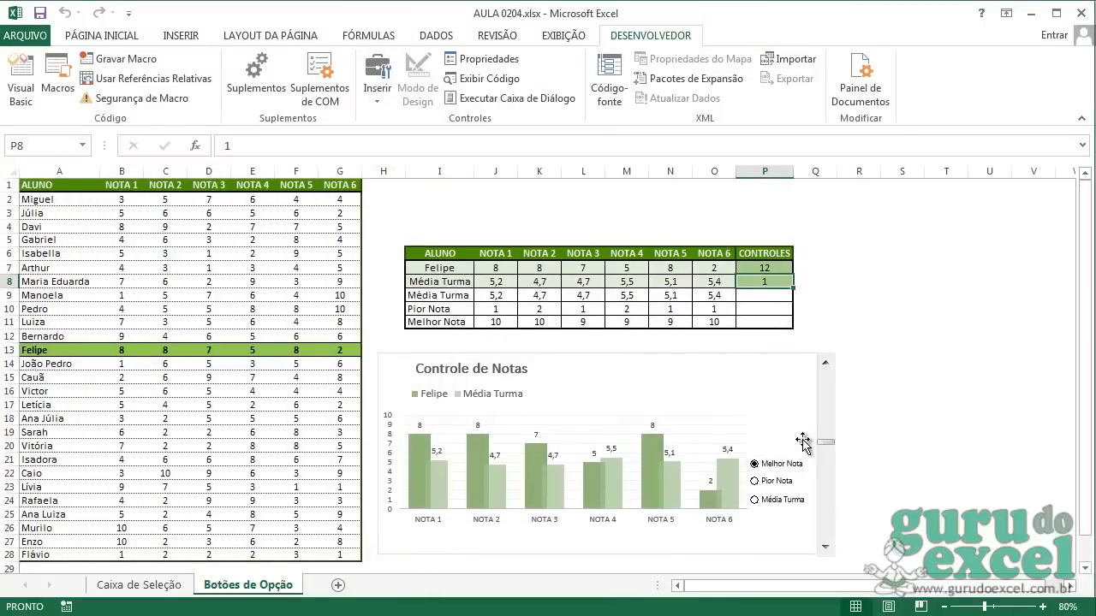
Test the chart's scroll bar against cell P7 by moving two students forward and two back.
left_click(773, 268)
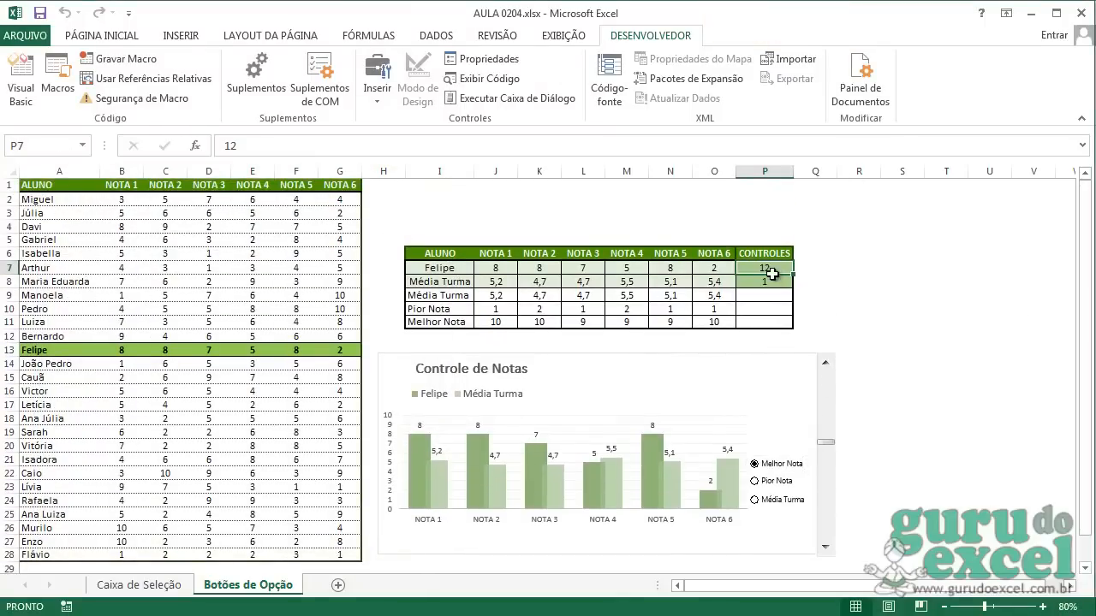
left_click(824, 548)
left_click(824, 547)
left_click(825, 363)
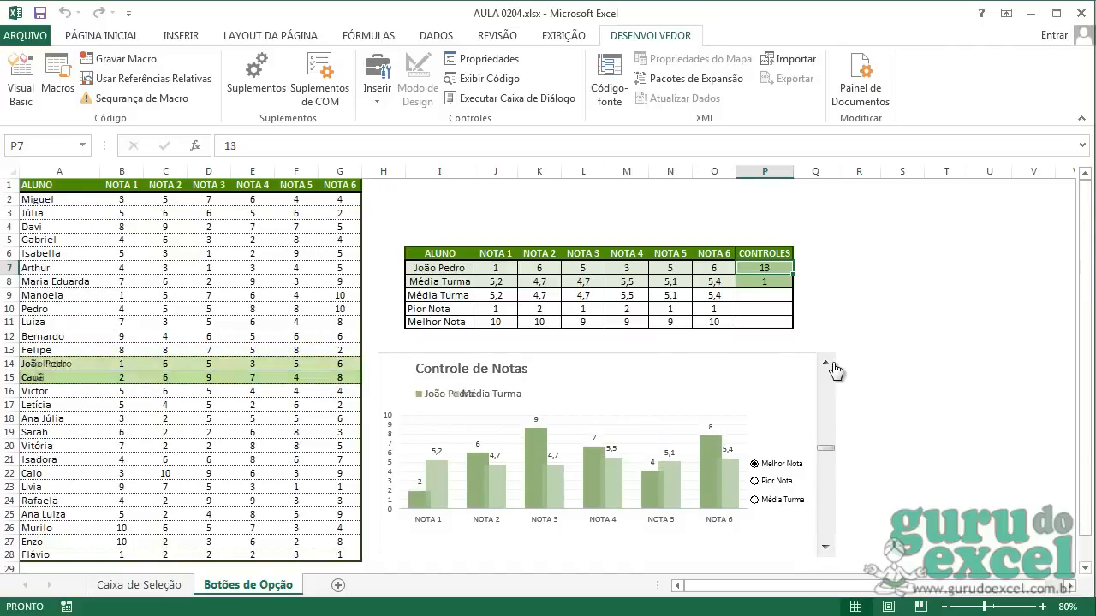
left_click(825, 363)
left_click(849, 352)
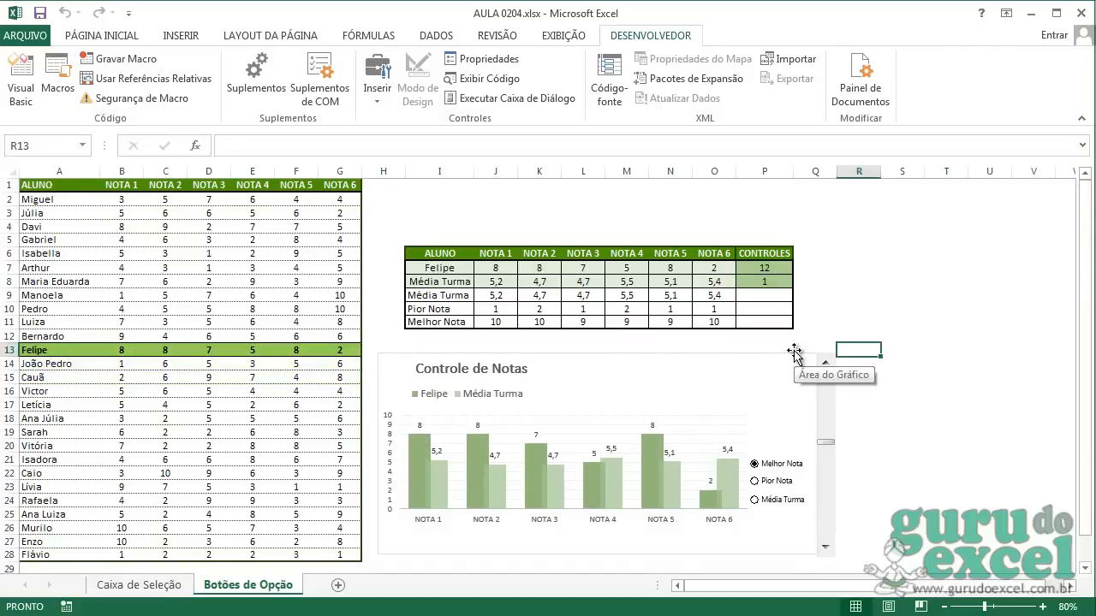
Check the ÍNDICE formula in J7 of the chart table, and advance the chart's scroll bar by two students.
left_click_drag(419, 255, 710, 281)
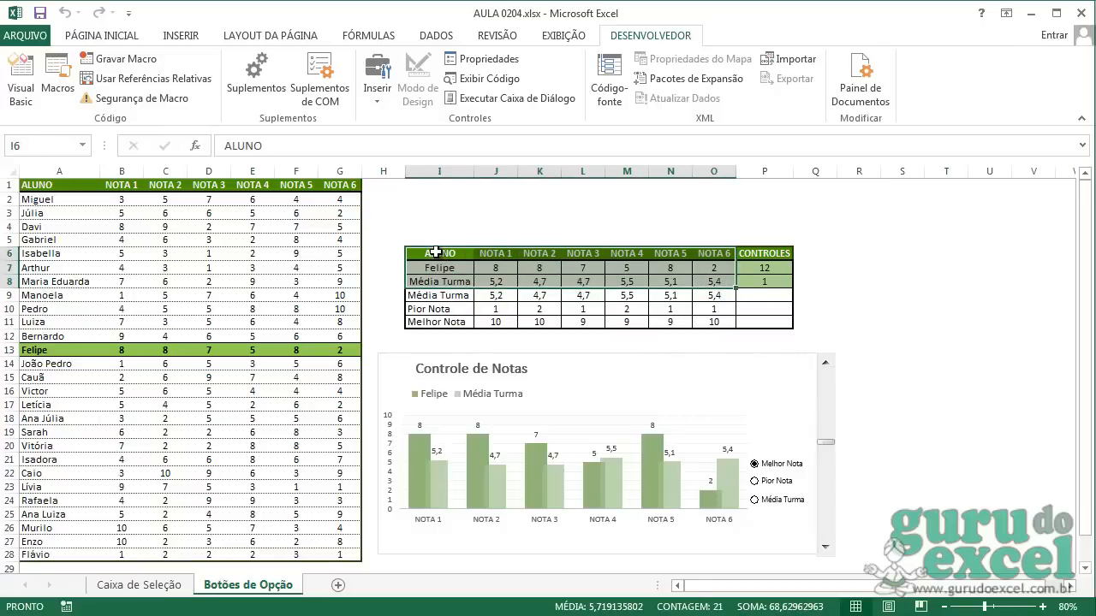
left_click_drag(436, 253, 684, 281)
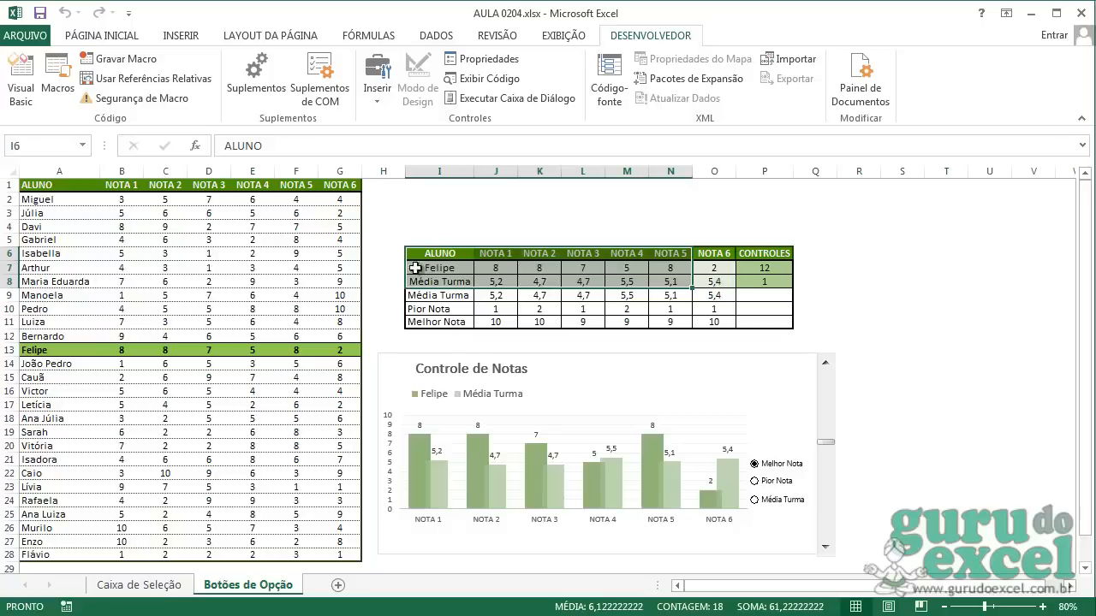
left_click(504, 270)
left_click(256, 146)
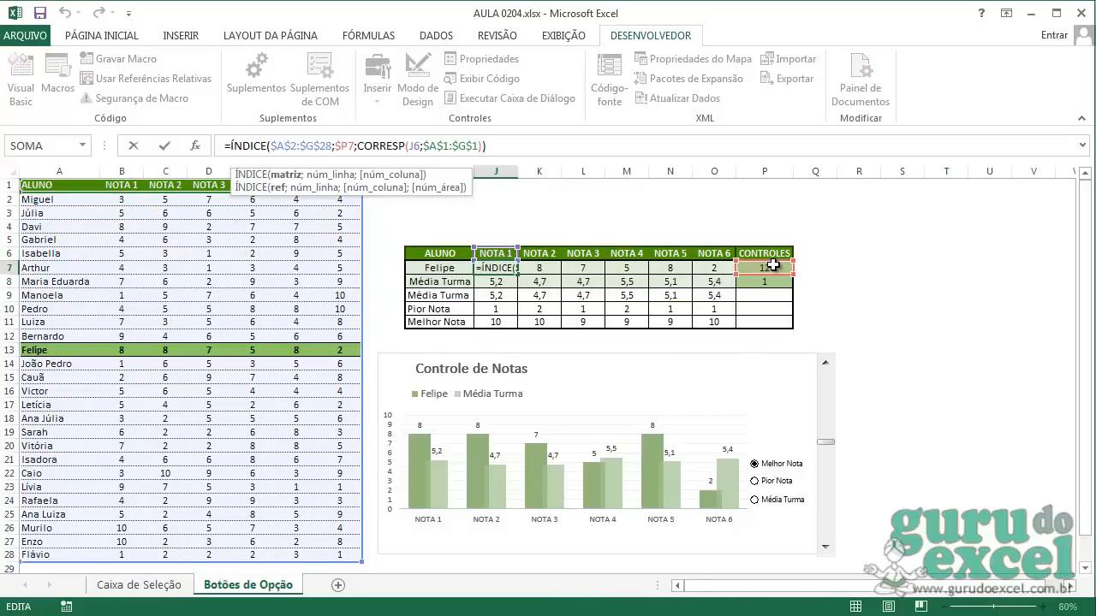
key("Escape")
left_click(826, 548)
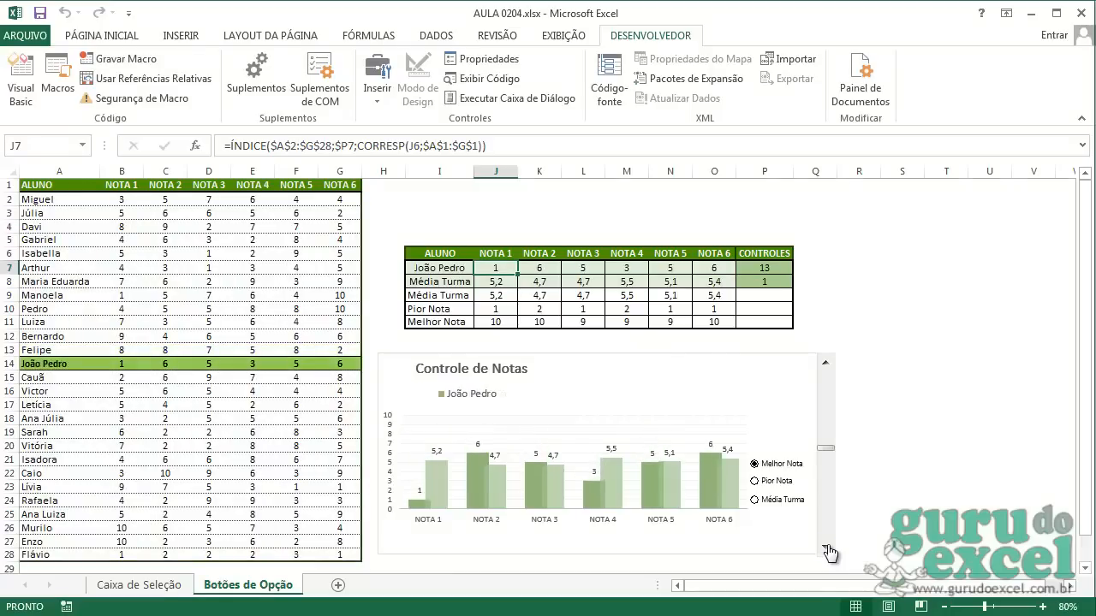
left_click(826, 547)
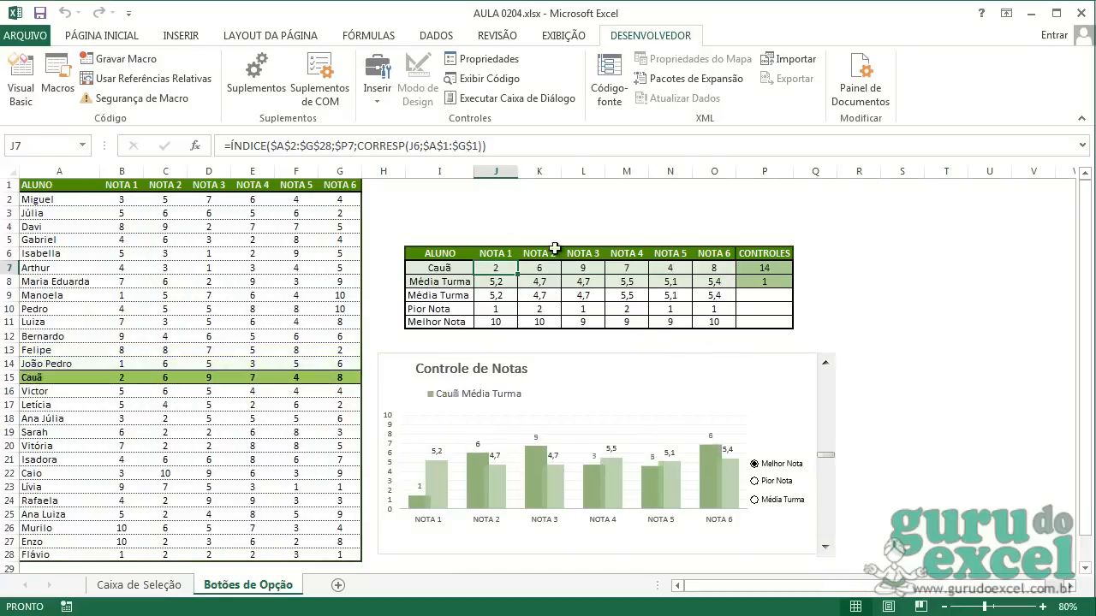
Test the Pior Nota and Média Turma options while watching comparison row 8 and linked cell P8.
left_click(488, 281)
left_click_drag(454, 282, 711, 282)
left_click(764, 283)
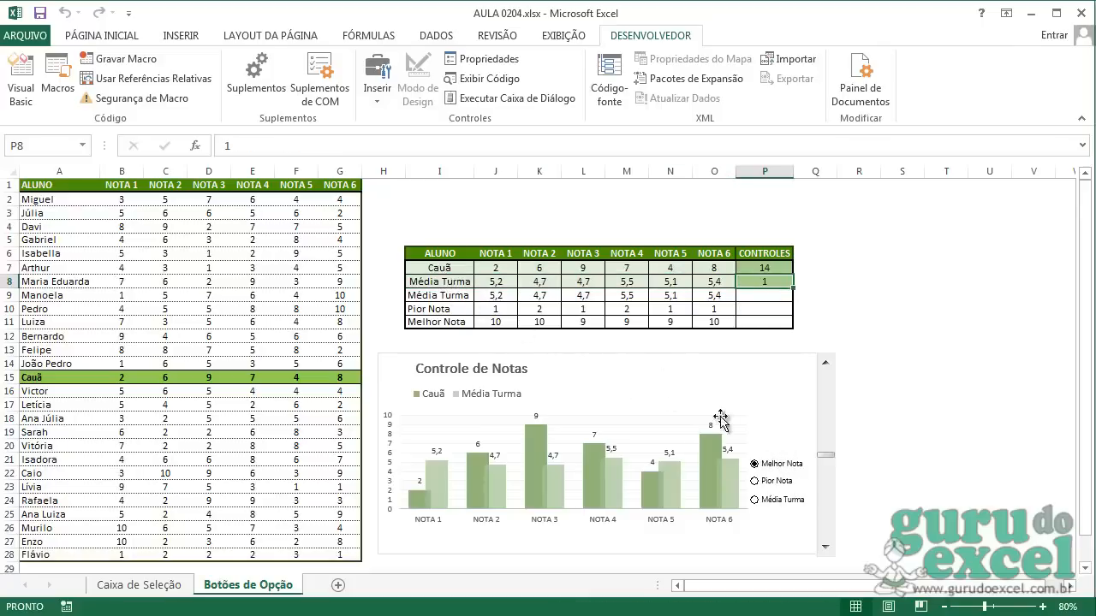
left_click(779, 483)
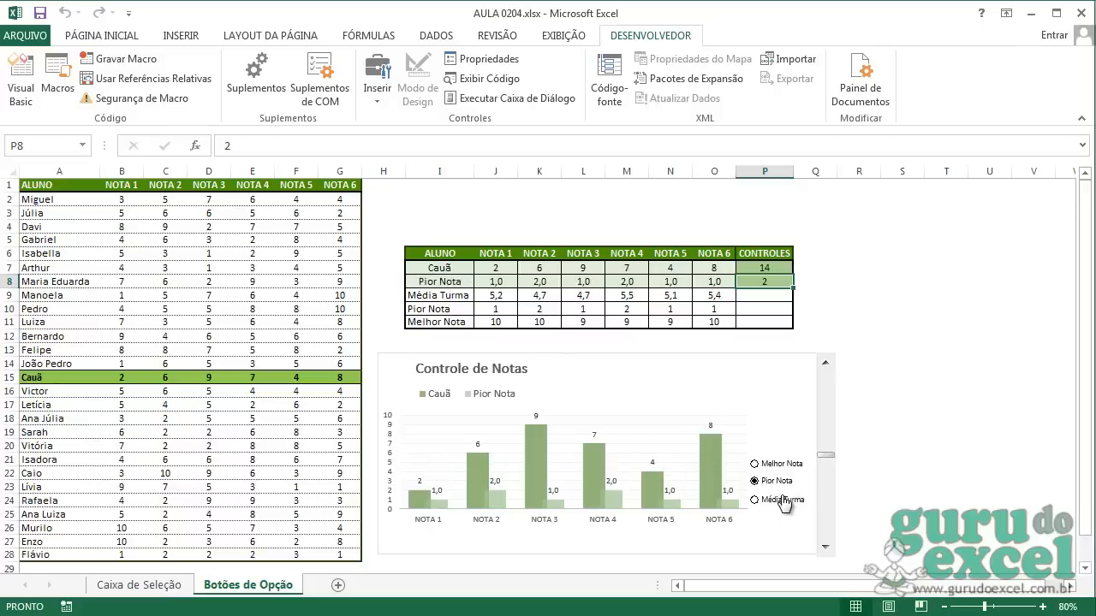
left_click(776, 504)
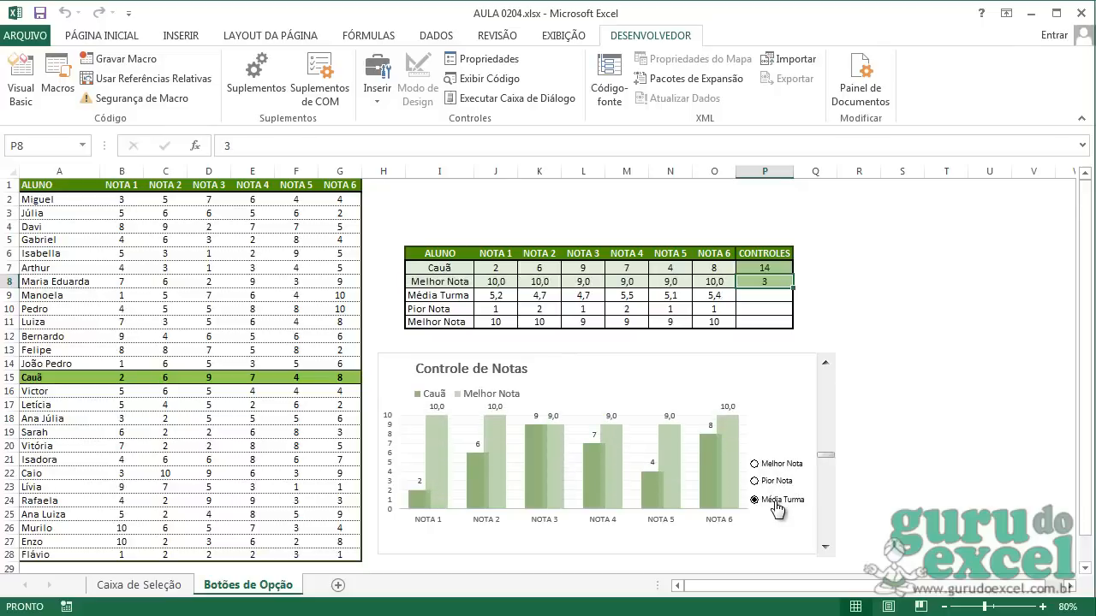
Clear the comparison formulas and labels from I8:O11 in the chart table.
left_click_drag(429, 293, 708, 323)
key("Delete")
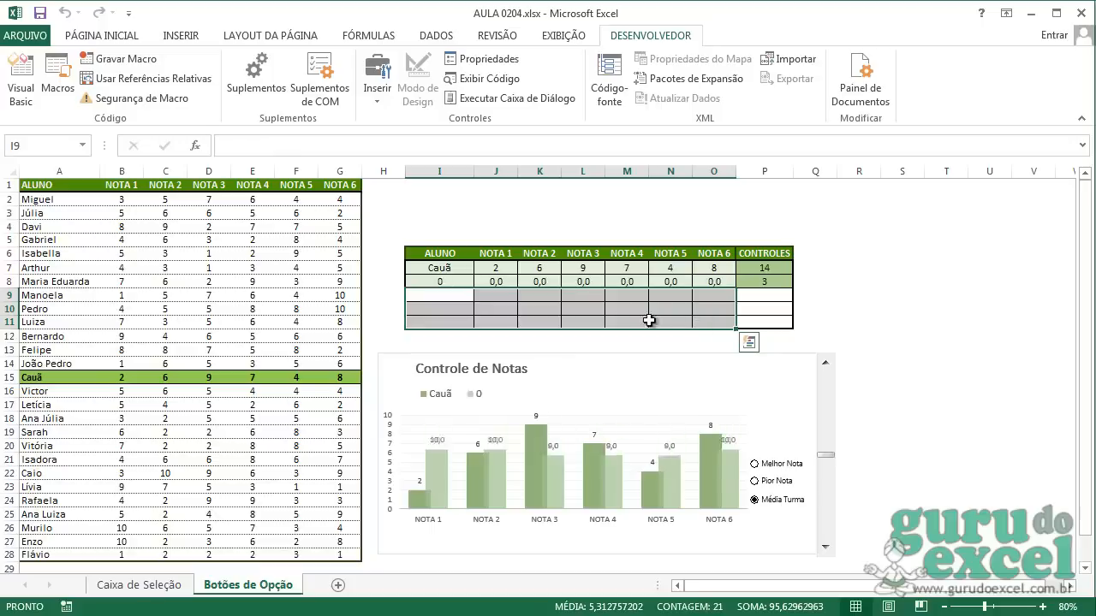
left_click_drag(488, 281, 711, 291)
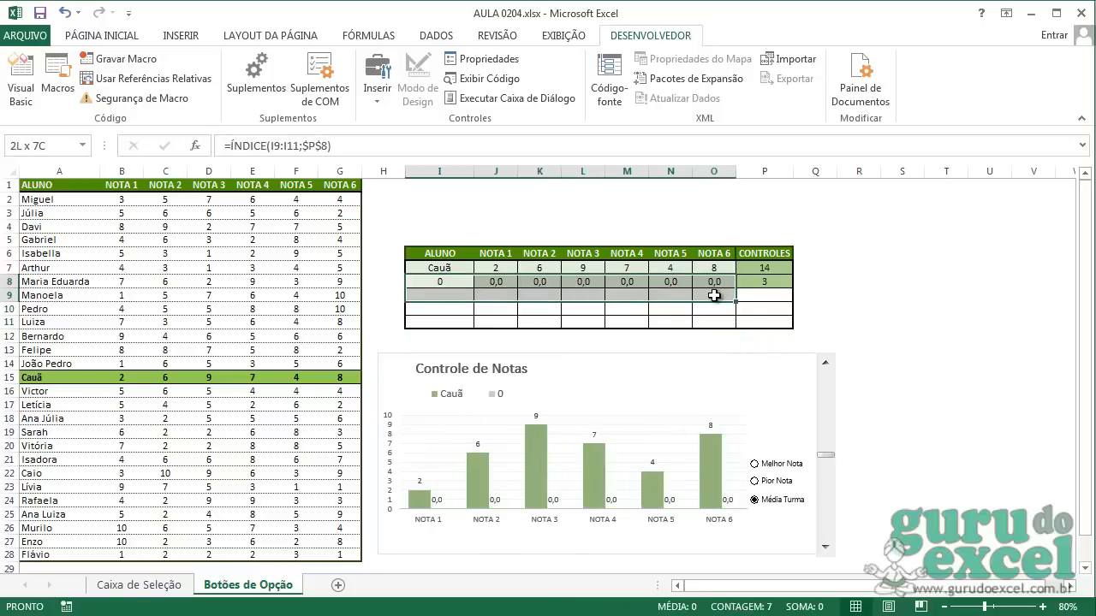
key("Delete")
Choose the Melhor Nota option with linked cell P8 selected, and review the emptied comparison rows.
left_click(782, 292)
left_click(778, 283)
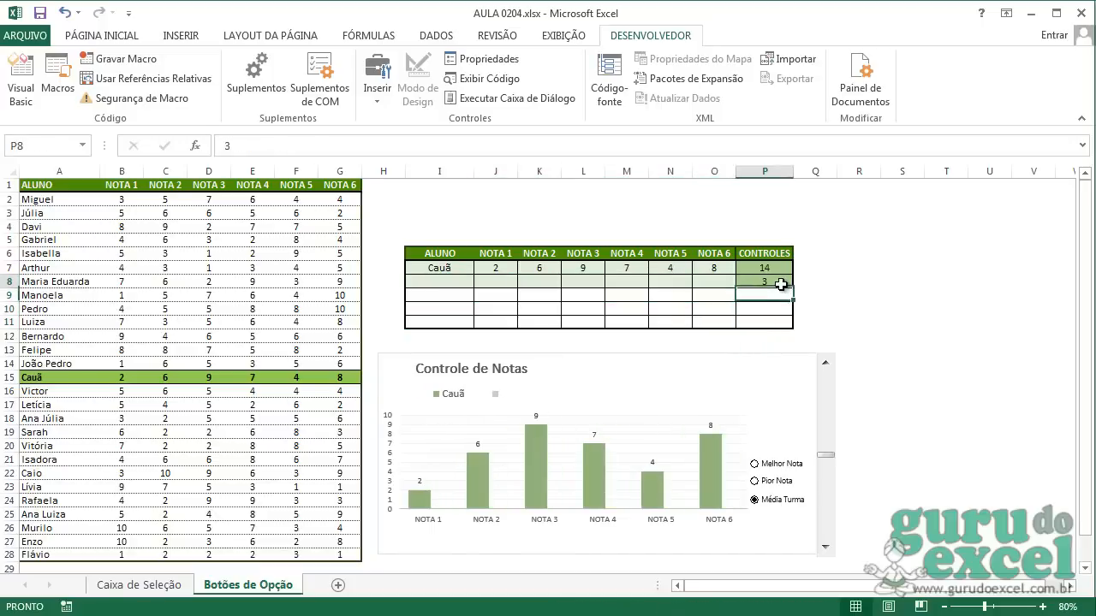
left_click(775, 464)
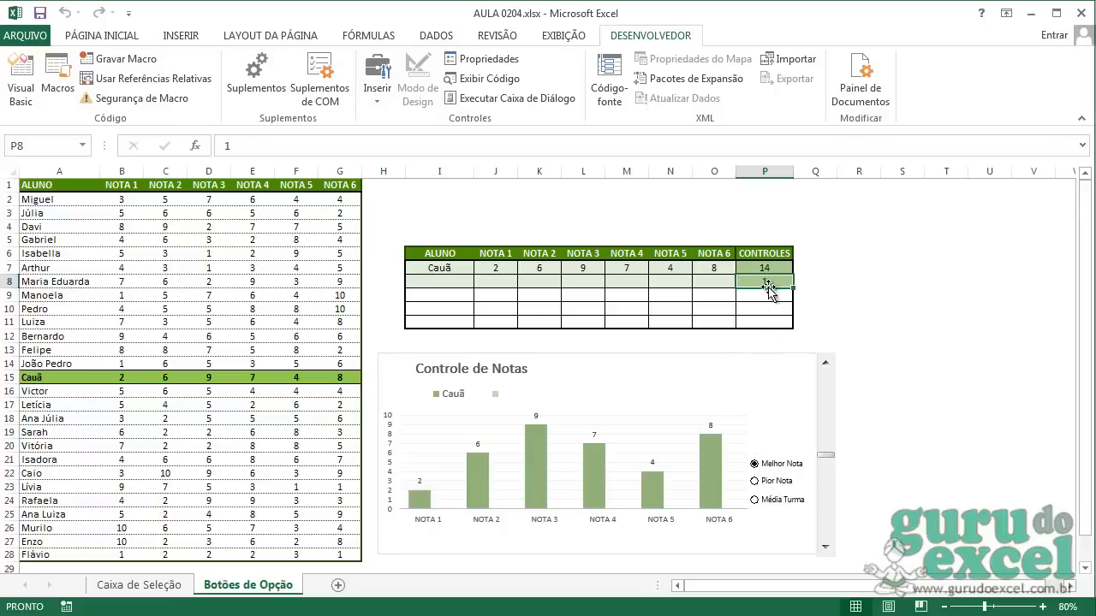
left_click_drag(444, 292, 707, 317)
left_click_drag(438, 275, 721, 256)
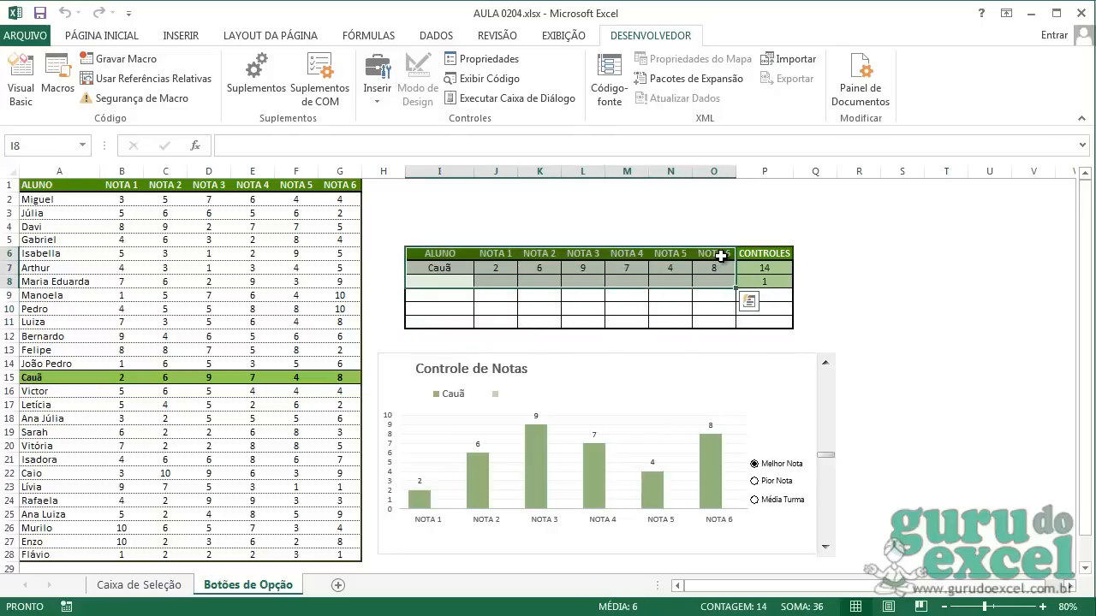
Label cell I9 as Melhor Nota.
mouse_move(429, 296)
left_mouse_down()
mouse_move(430, 321)
mouse_move(435, 296)
left_mouse_up()
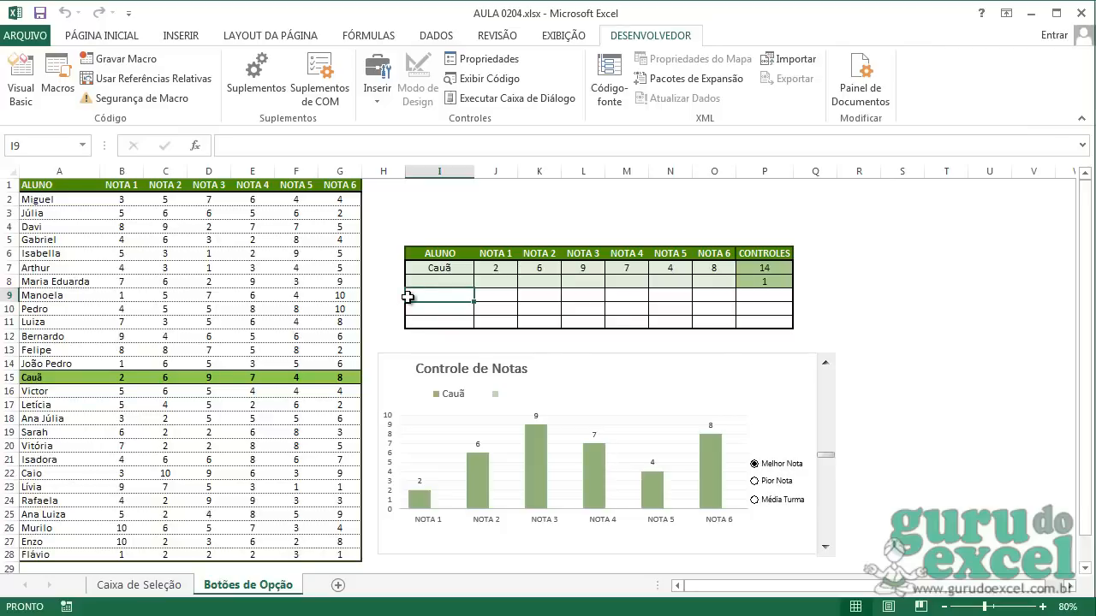
type("mE")
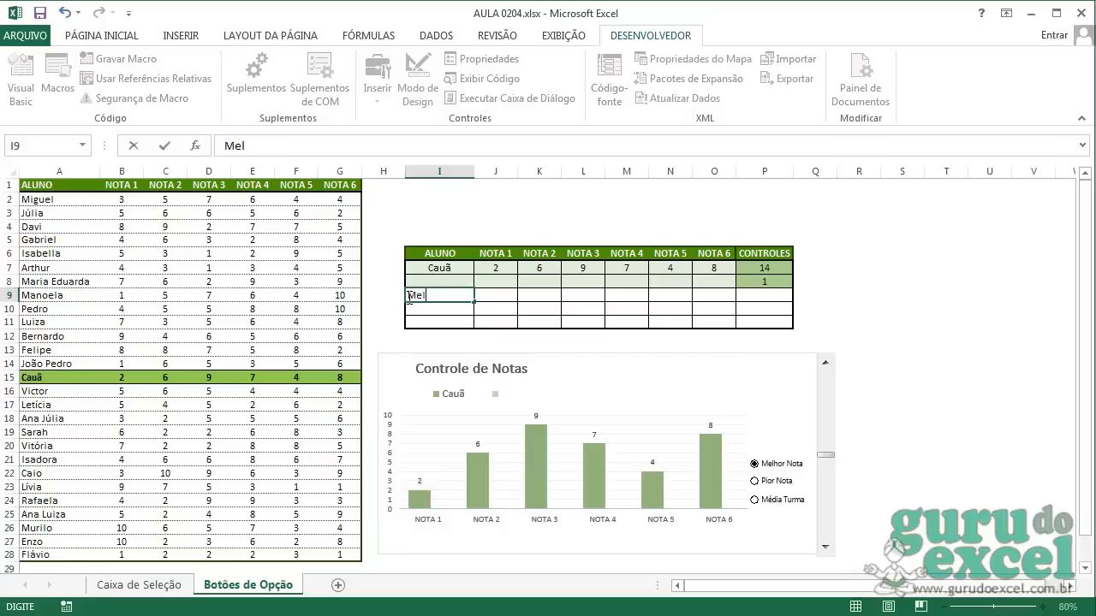
key("Tab")
key("shift+Right")
key("shift+Right")
key("shift+Right")
key("shift+Right")
key("shift+Right")
key("shift+Right")
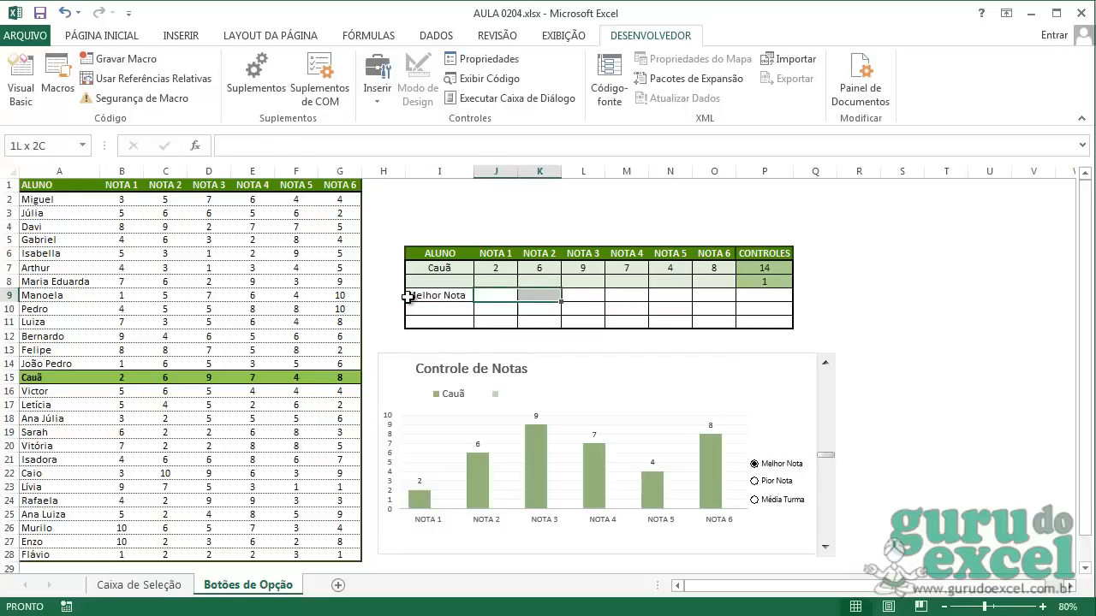
key("Left")
key("Right")
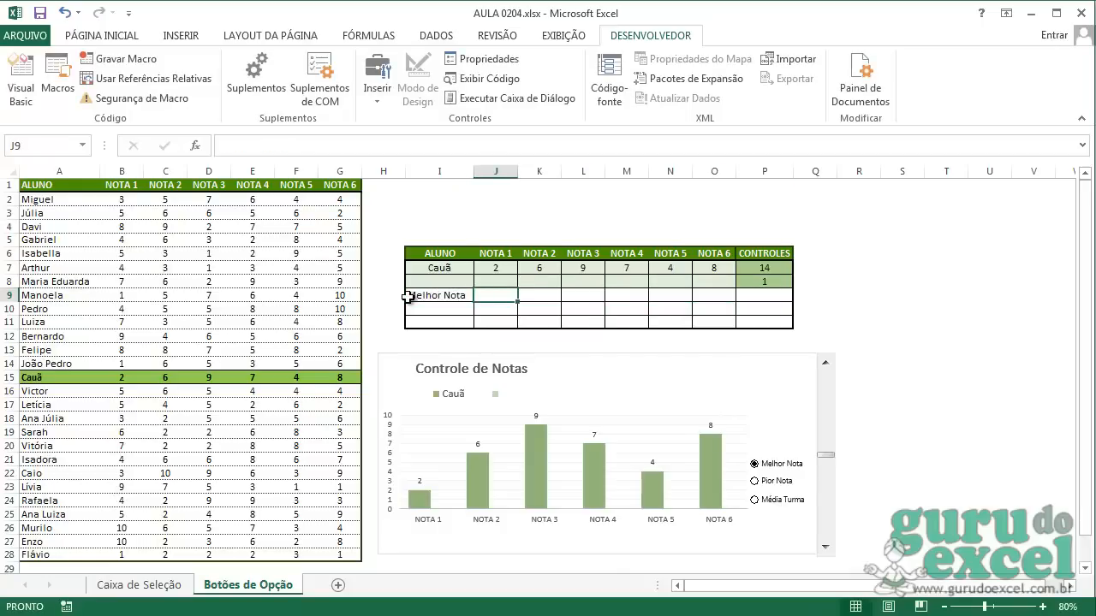
Calculate the highest NOTA 1 grade in J9 with =MÁXIMO(B2:B28) and fill the formula across to O9.
type("=")
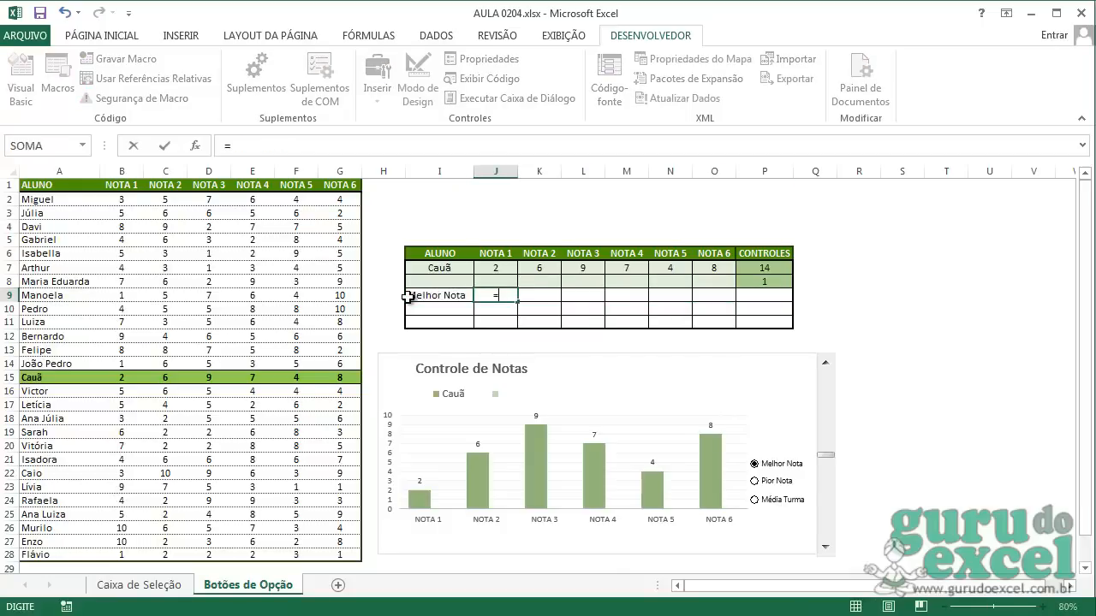
type("MÁXIMO")
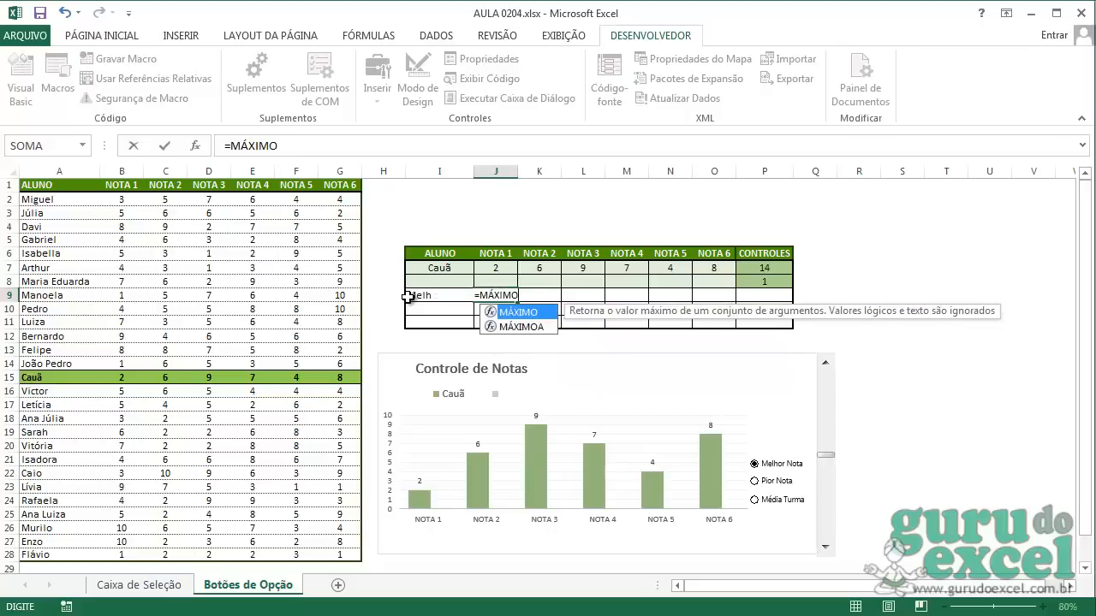
type("(")
left_click_drag(134, 199, 132, 551)
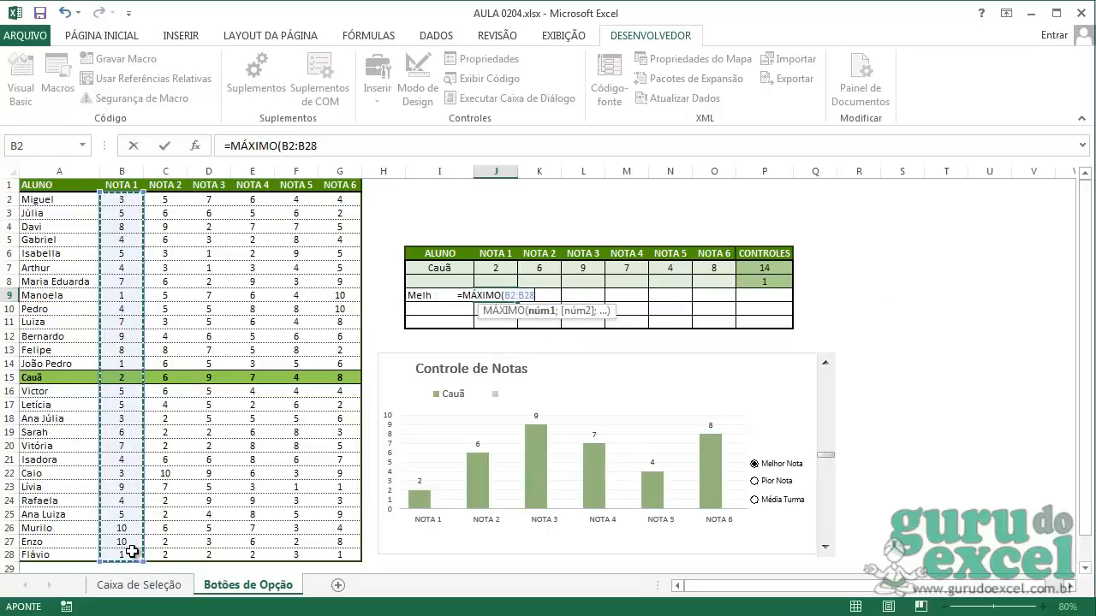
key("Return")
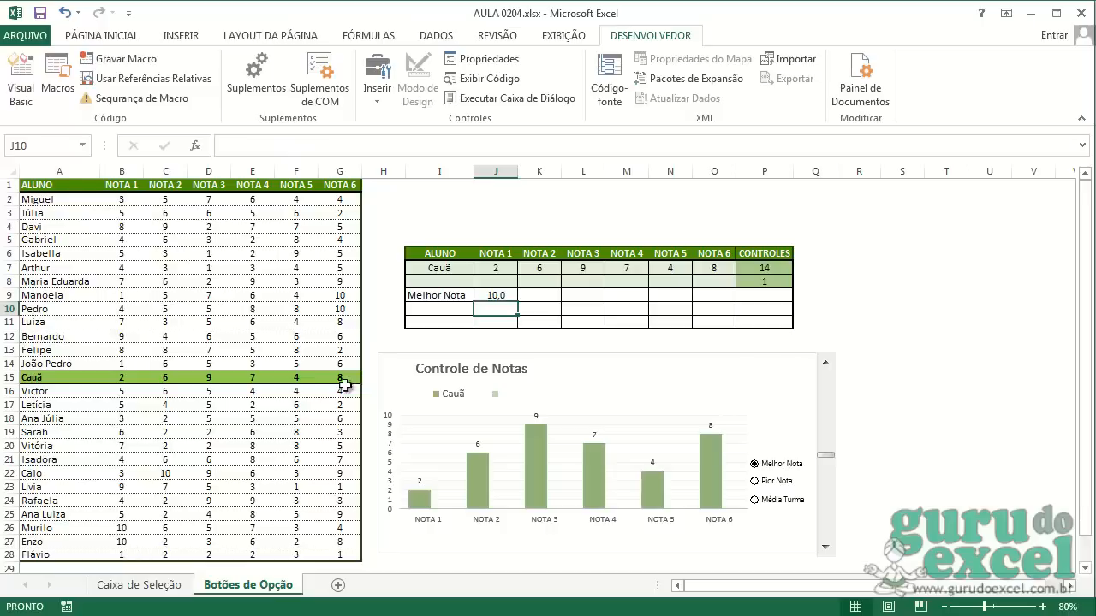
left_click(497, 294)
left_click_drag(518, 301, 719, 301)
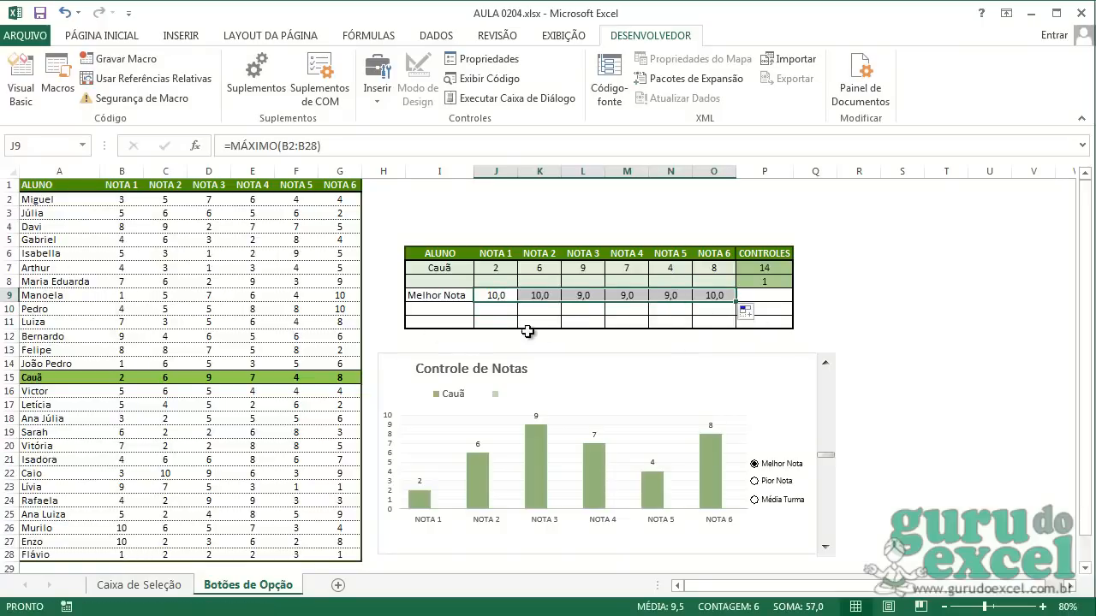
Label cell I10 as Pior Nota and calculate the lowest NOTA 1 grade in J10 with MÍNIMO over B2:B28.
left_click(441, 308)
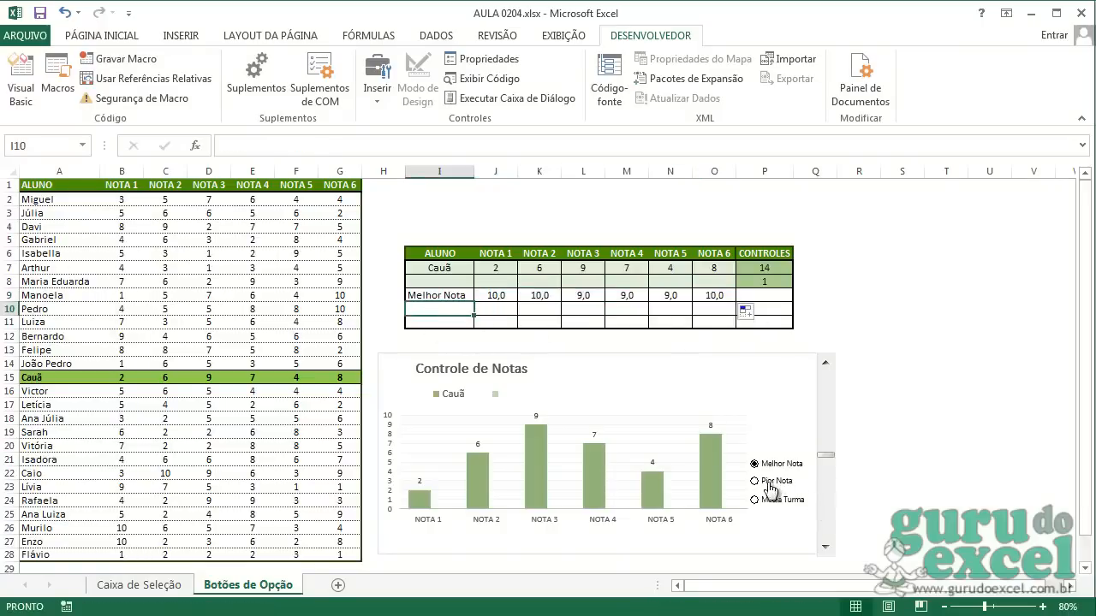
type("pIOR")
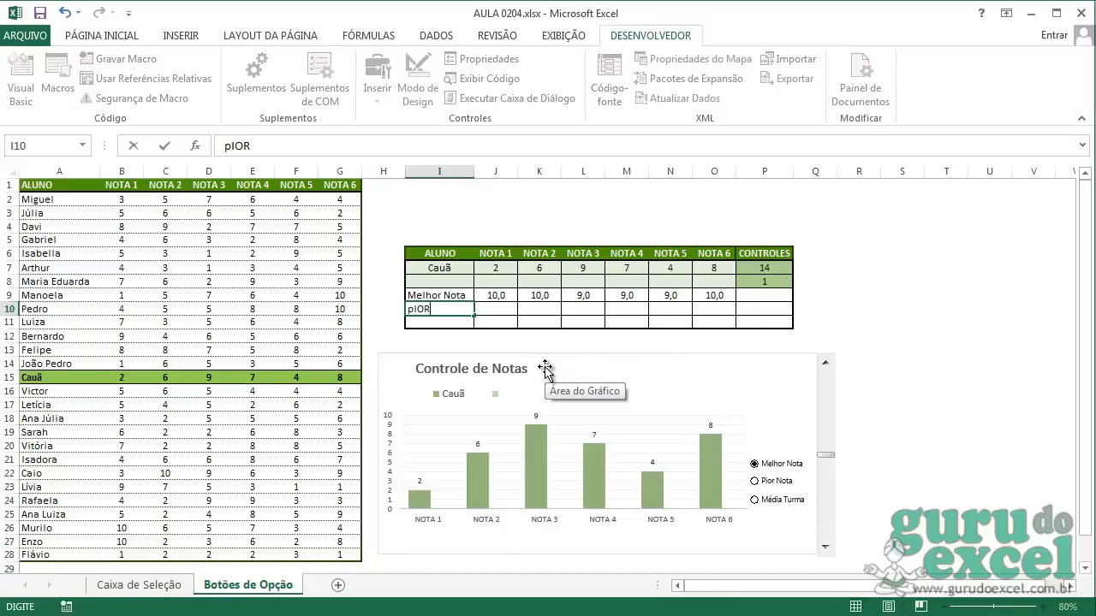
key("Tab")
type("=mín")
key("Tab")
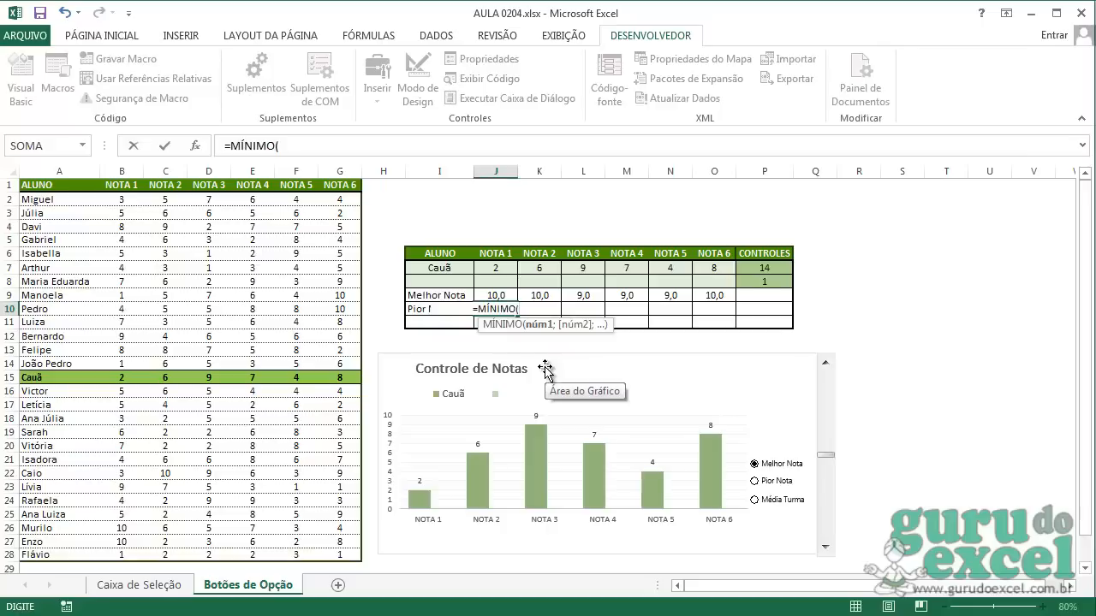
left_click_drag(120, 202, 121, 554)
key("Return")
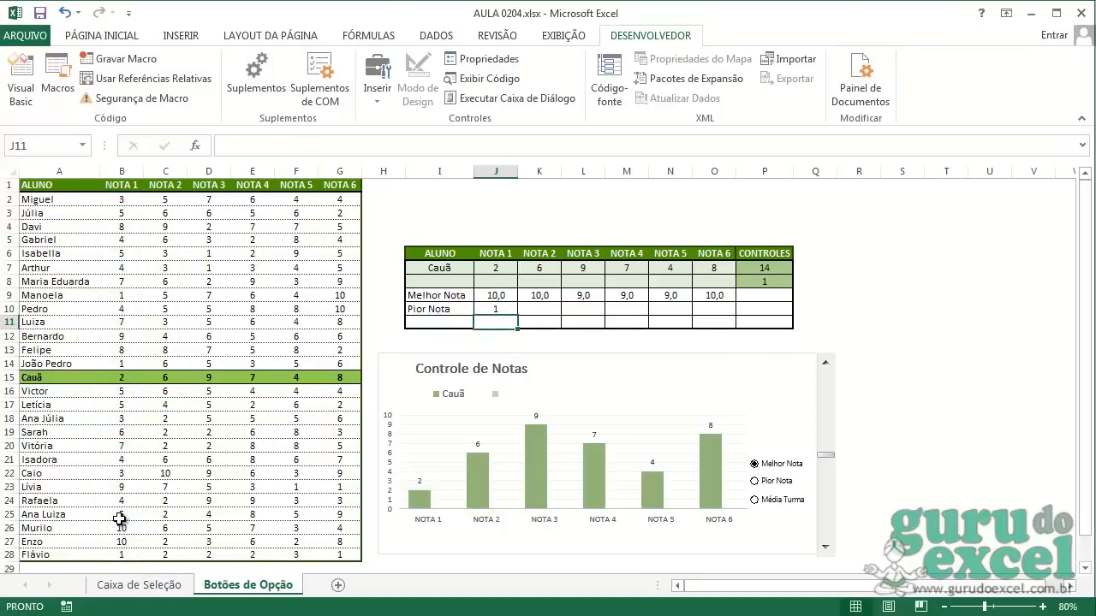
Fill the MÍNIMO formula from J10 across to O10 and label cell I11 as Média Turma.
left_click(495, 308)
left_click_drag(518, 314, 719, 315)
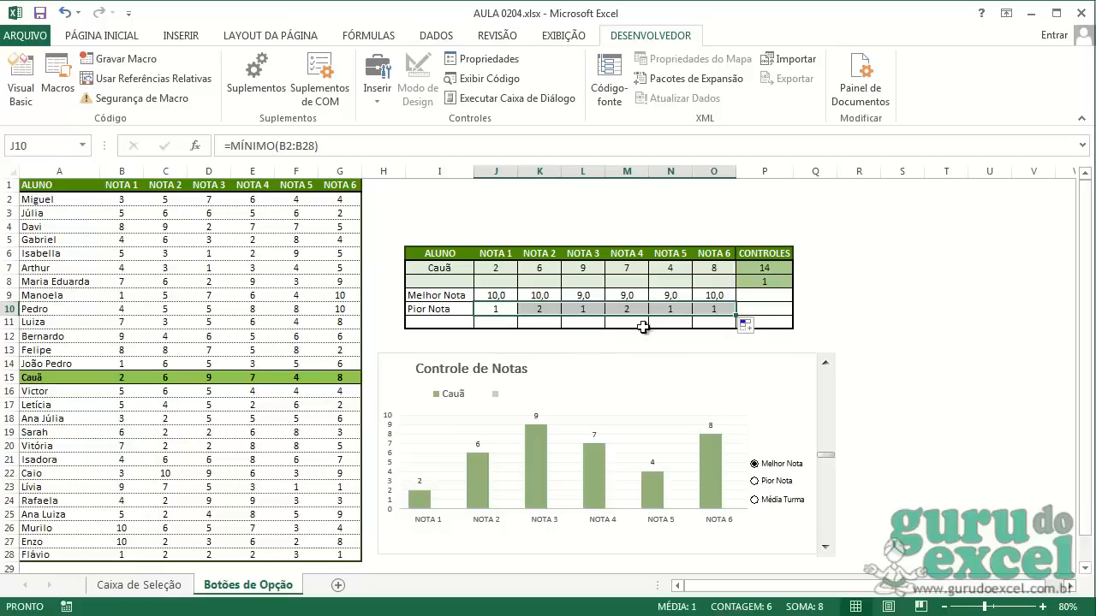
left_click(458, 322)
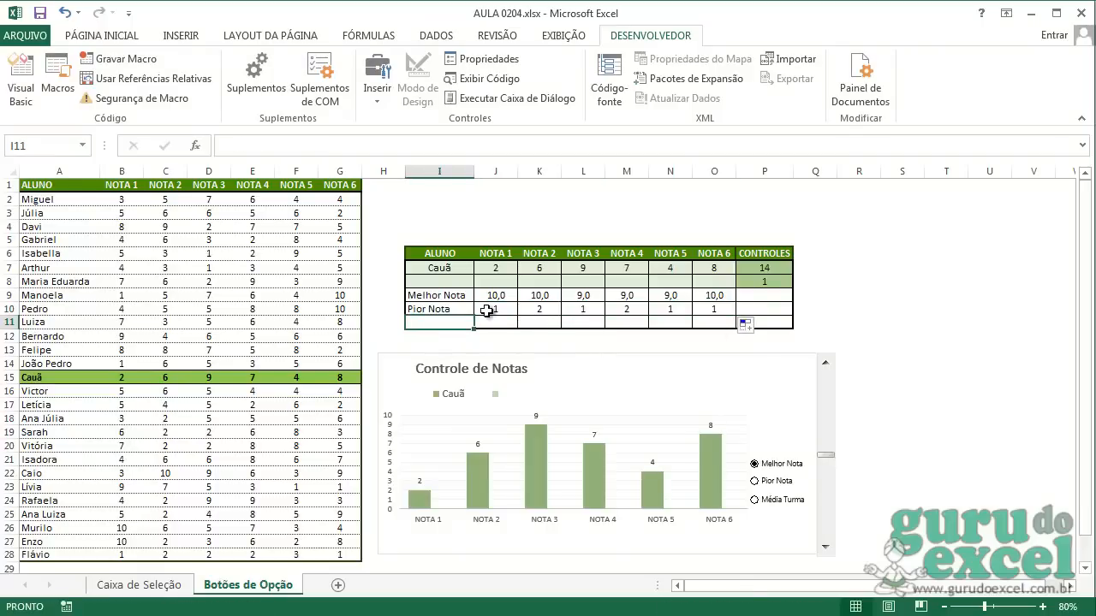
type("Média Turma")
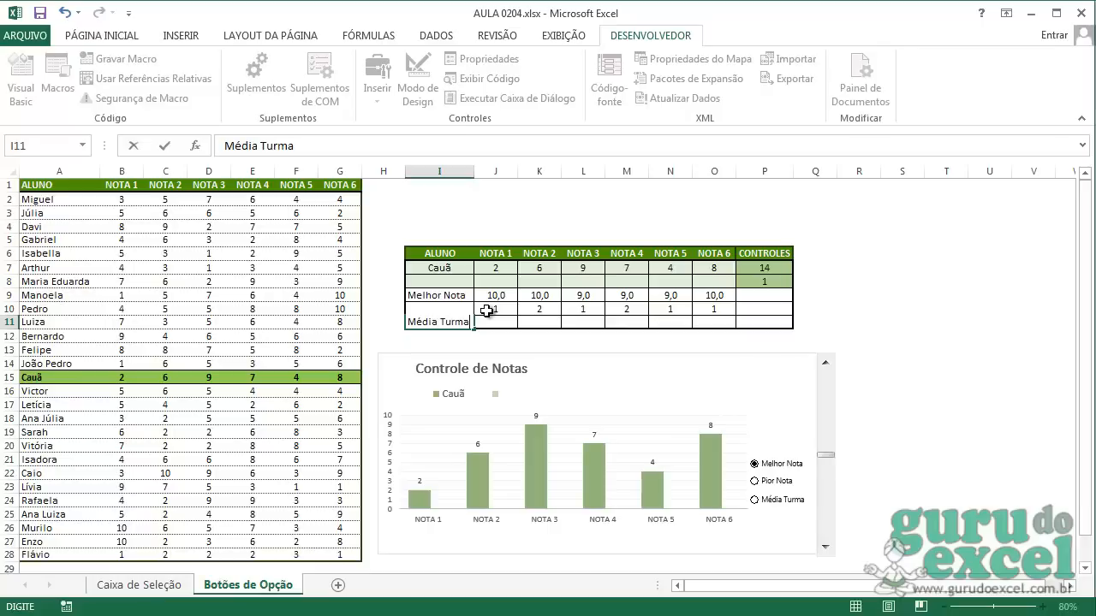
key("Tab")
Calculate the class average for NOTA 1 in J11 with MÉDIA over B2:B28 and fill the formula across to O11.
type("M")
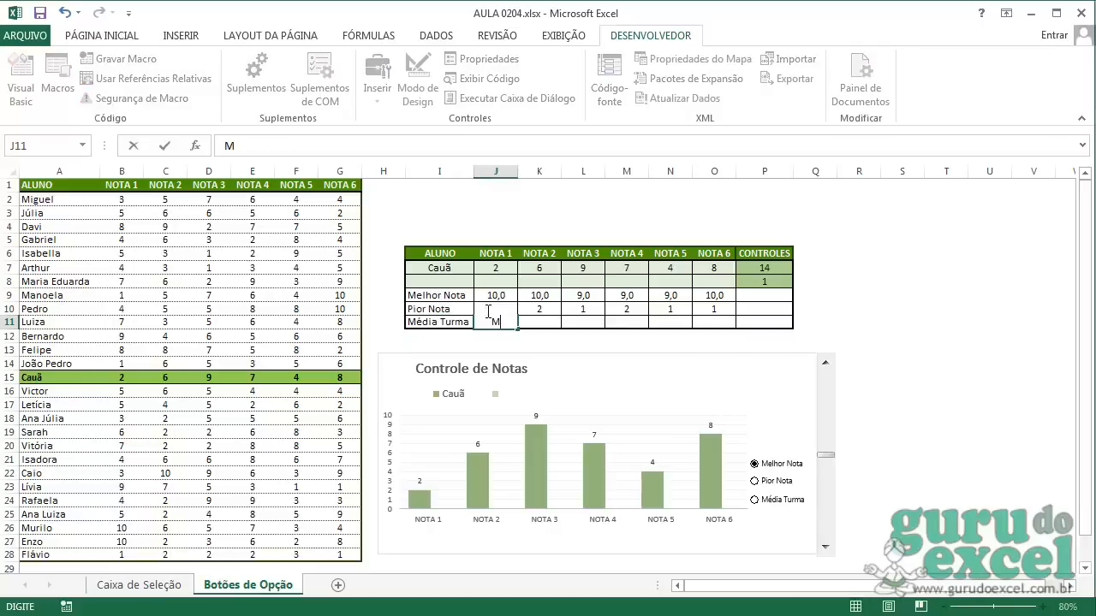
type("=MÉDIA(")
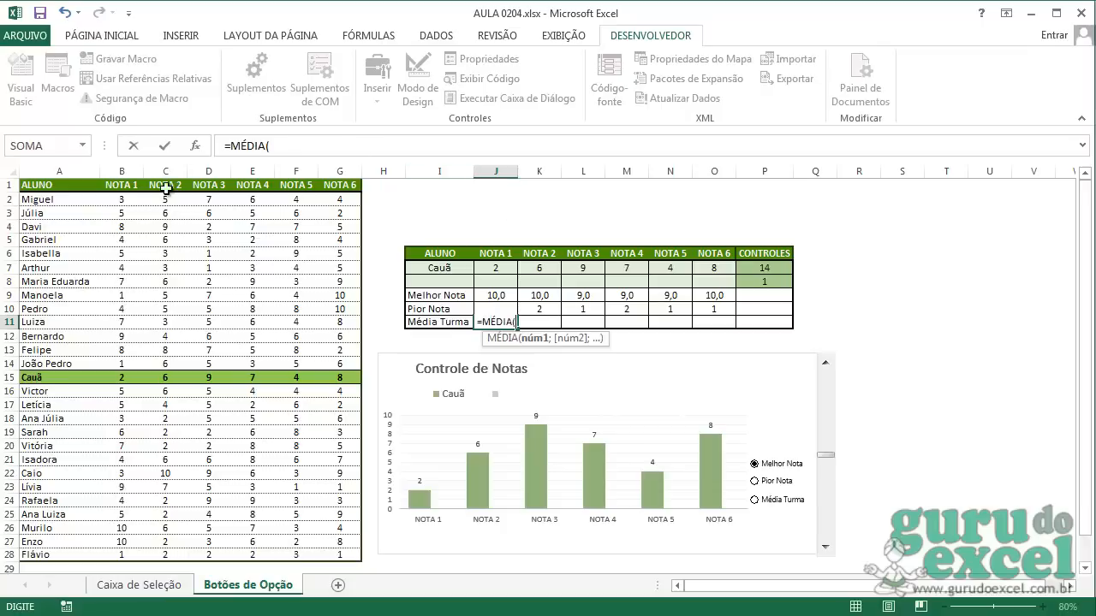
left_click_drag(133, 201, 118, 557)
key("Return")
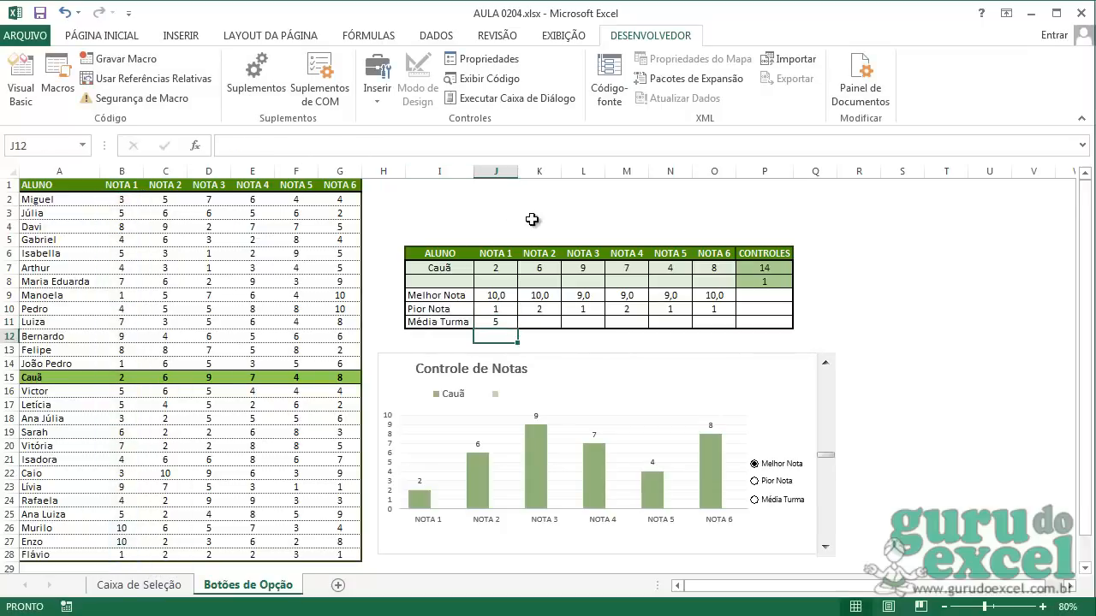
left_click(494, 322)
left_click_drag(517, 329, 715, 325)
left_click_drag(445, 285, 709, 286)
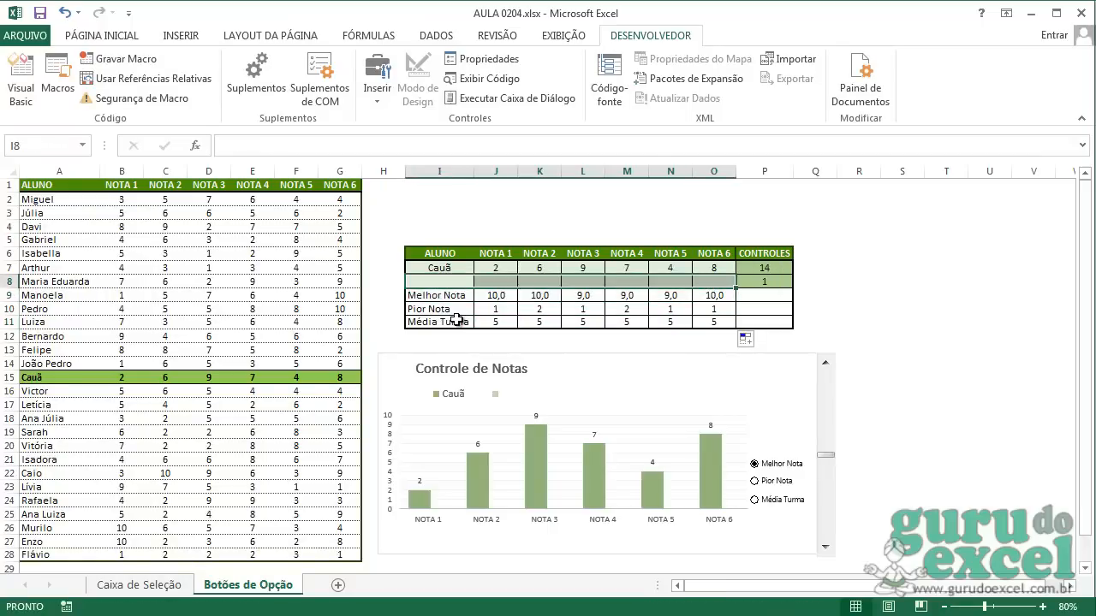
left_click(767, 282)
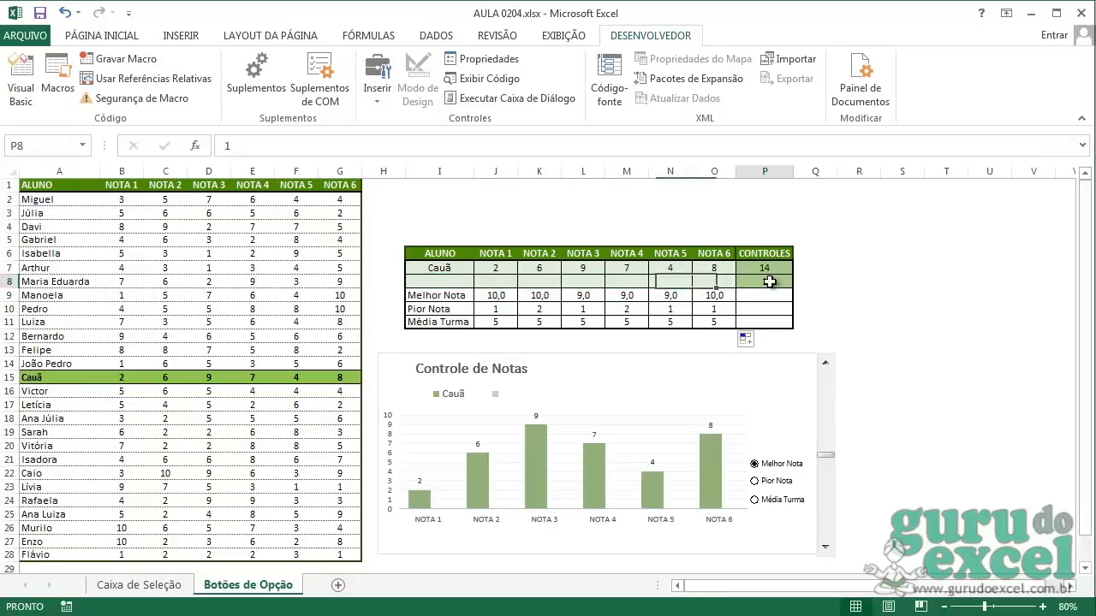
left_click_drag(443, 295, 710, 295)
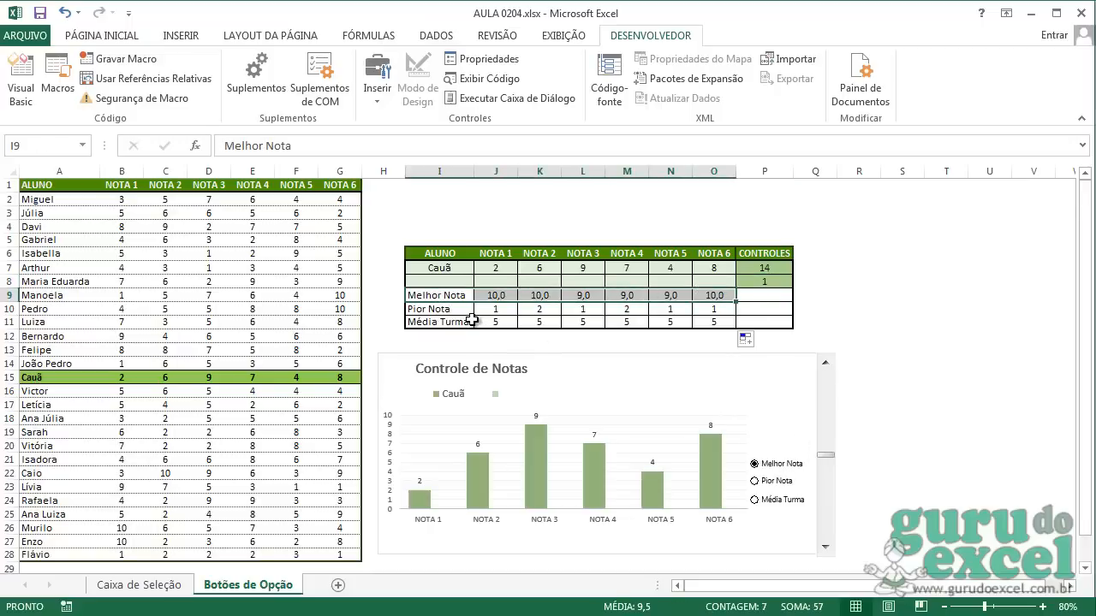
left_click_drag(443, 310, 716, 309)
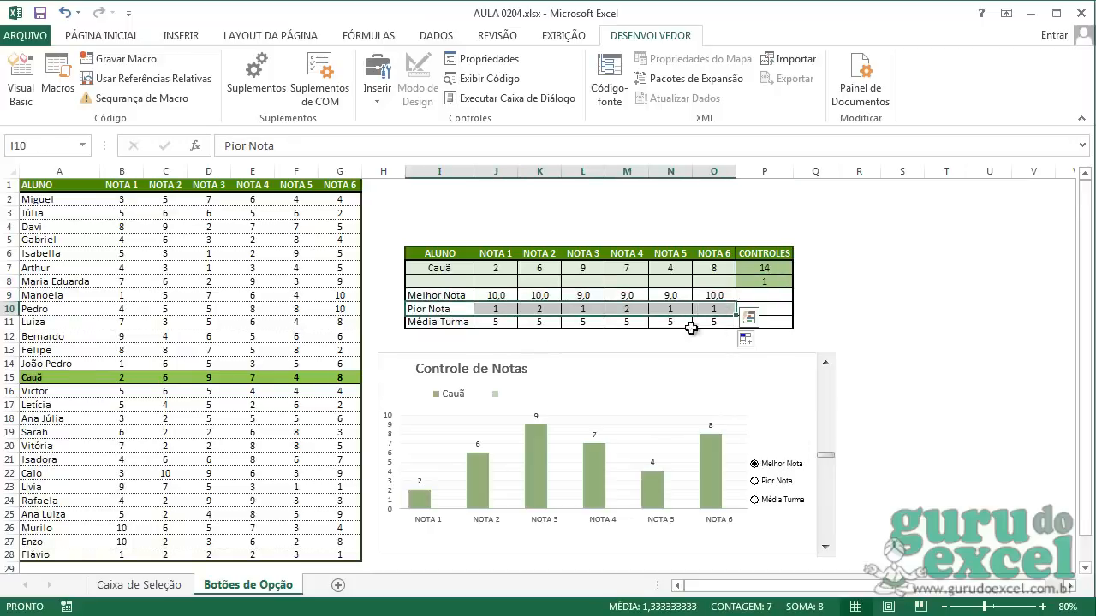
Enter =ÍNDICE(I9:I11;$P$8) in I8 and test the label with the Pior Nota and Média Turma options.
left_click(448, 284)
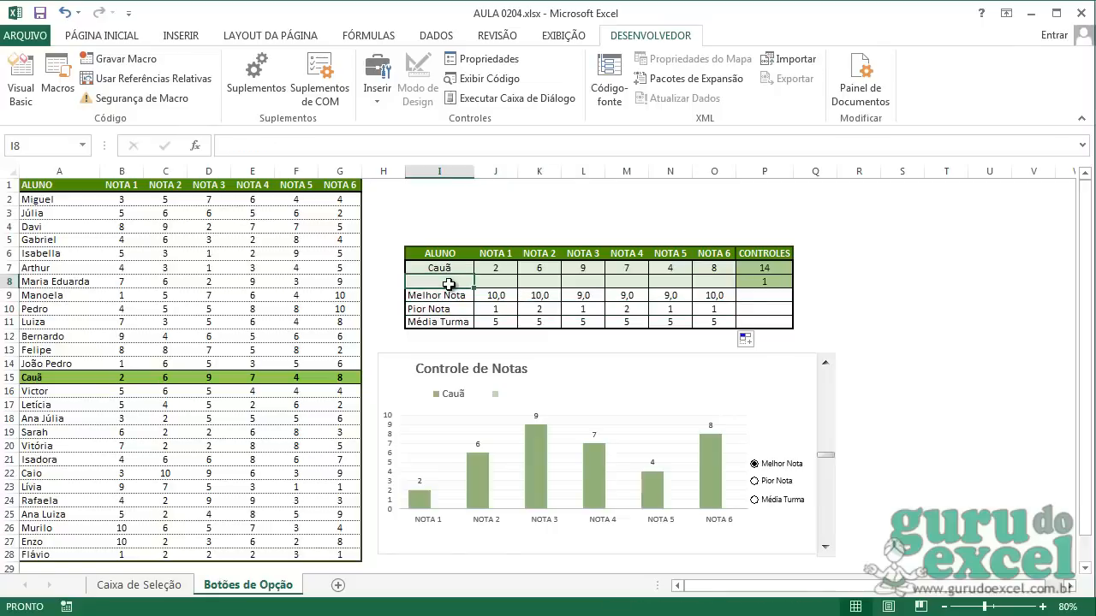
type("=ÍNDICE(")
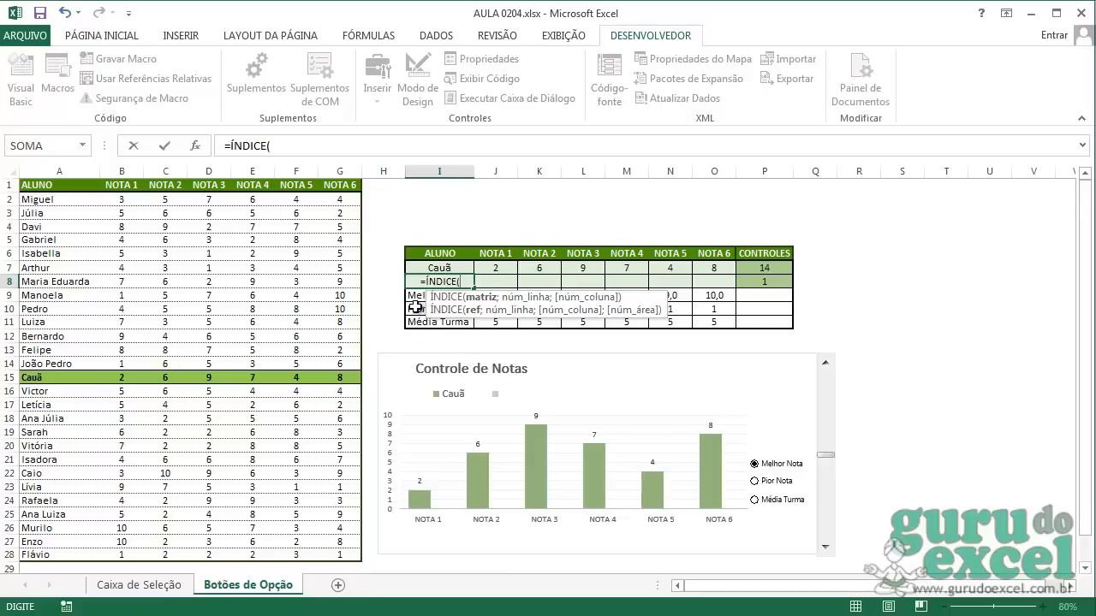
left_click_drag(411, 295, 416, 320)
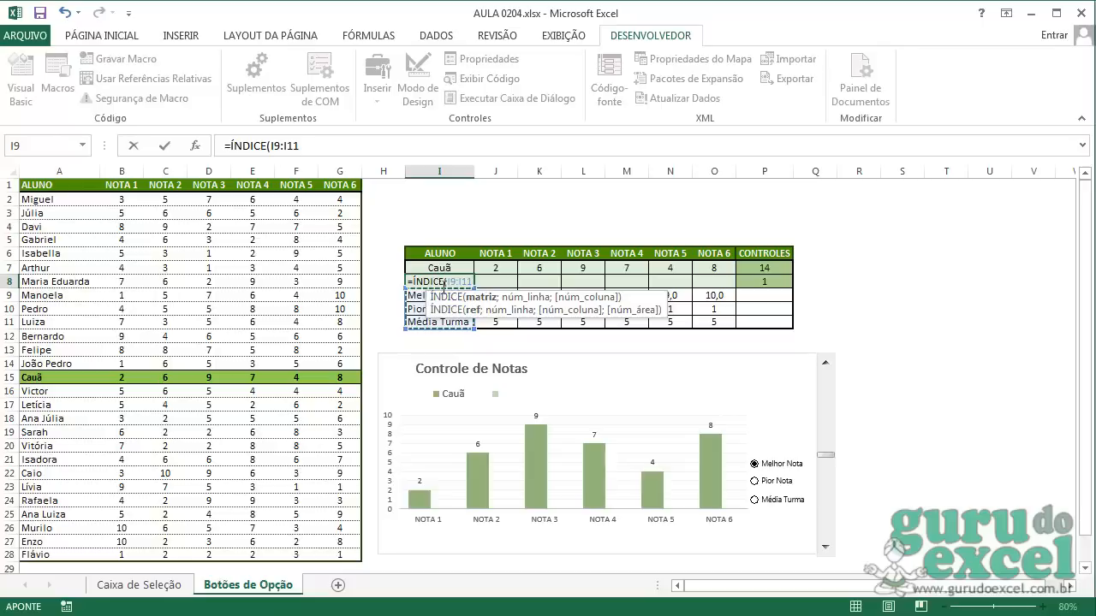
type(";")
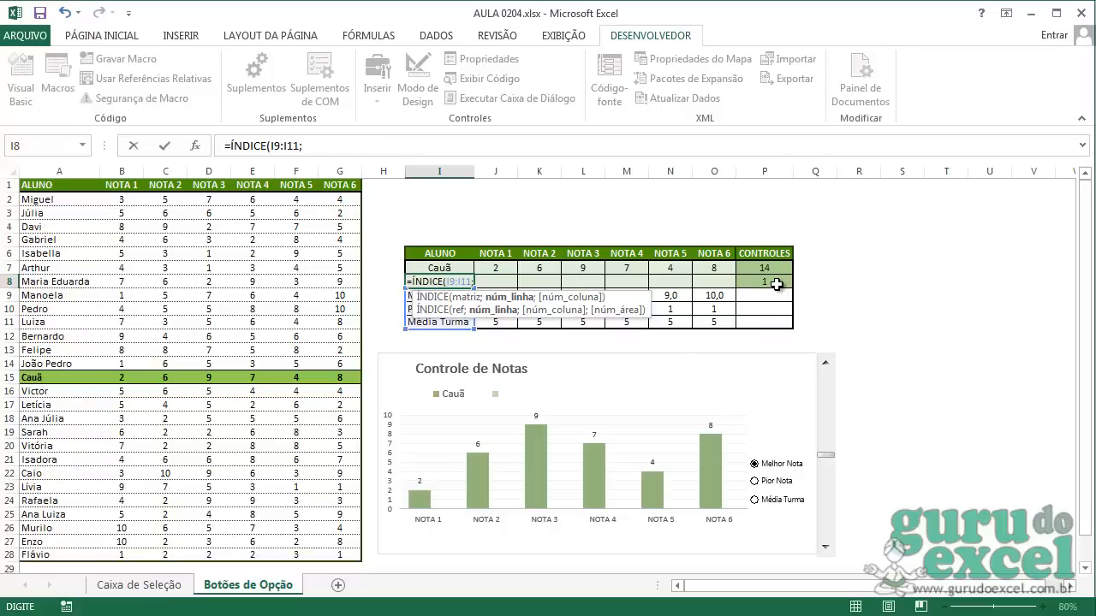
left_click(775, 280)
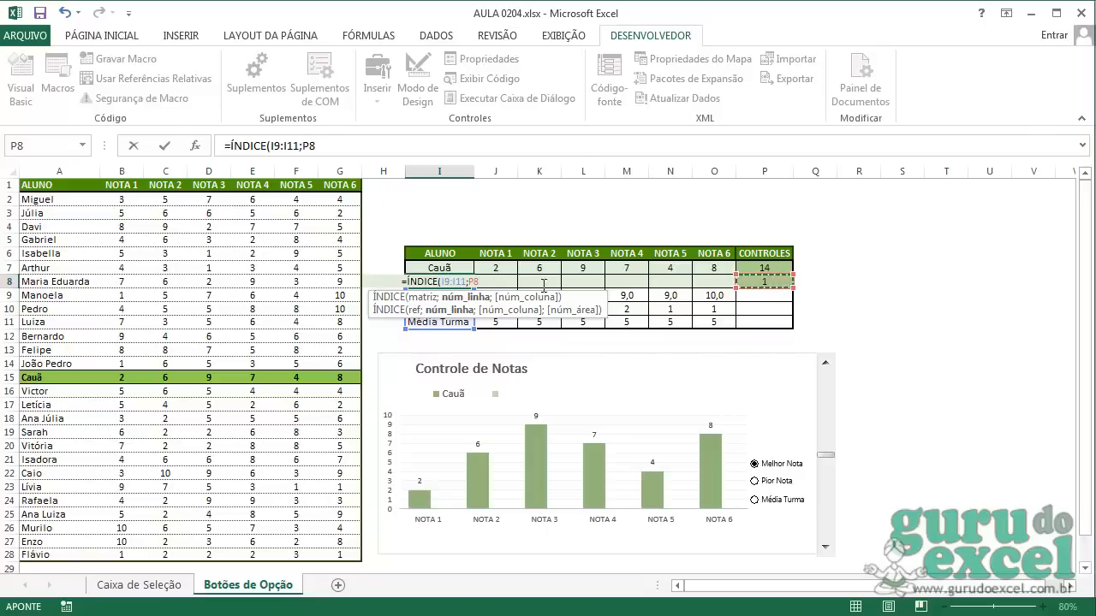
key("F4")
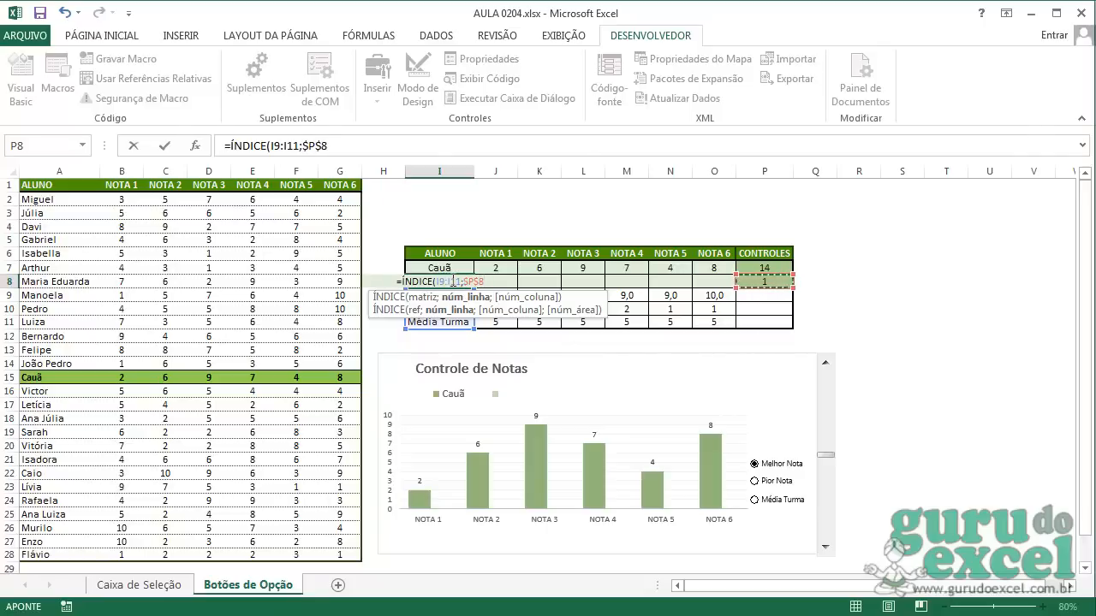
type(")")
key("ctrl+Return")
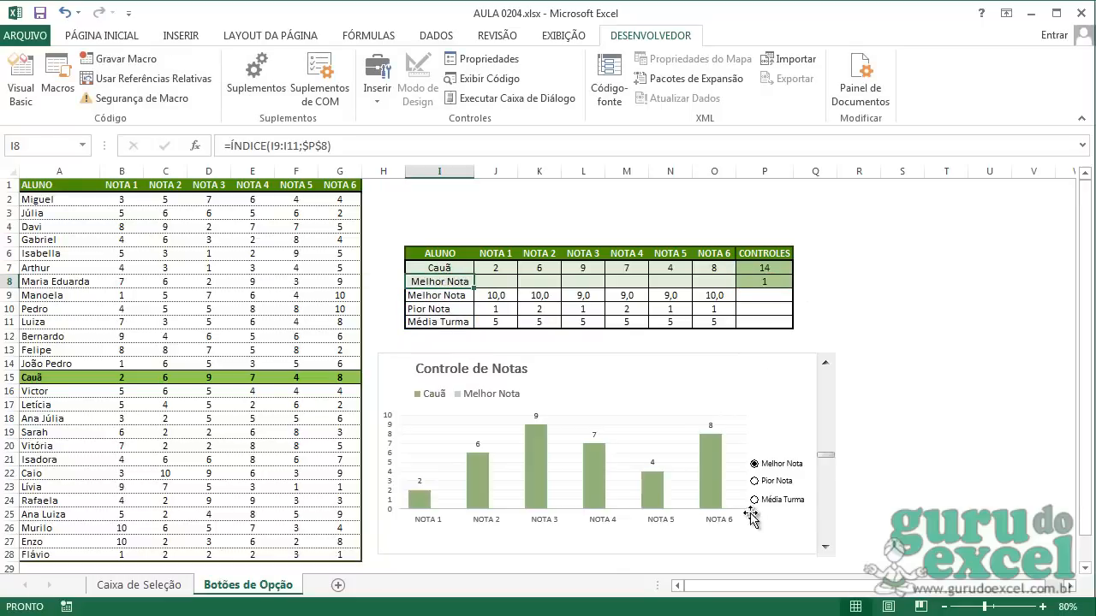
left_click(777, 484)
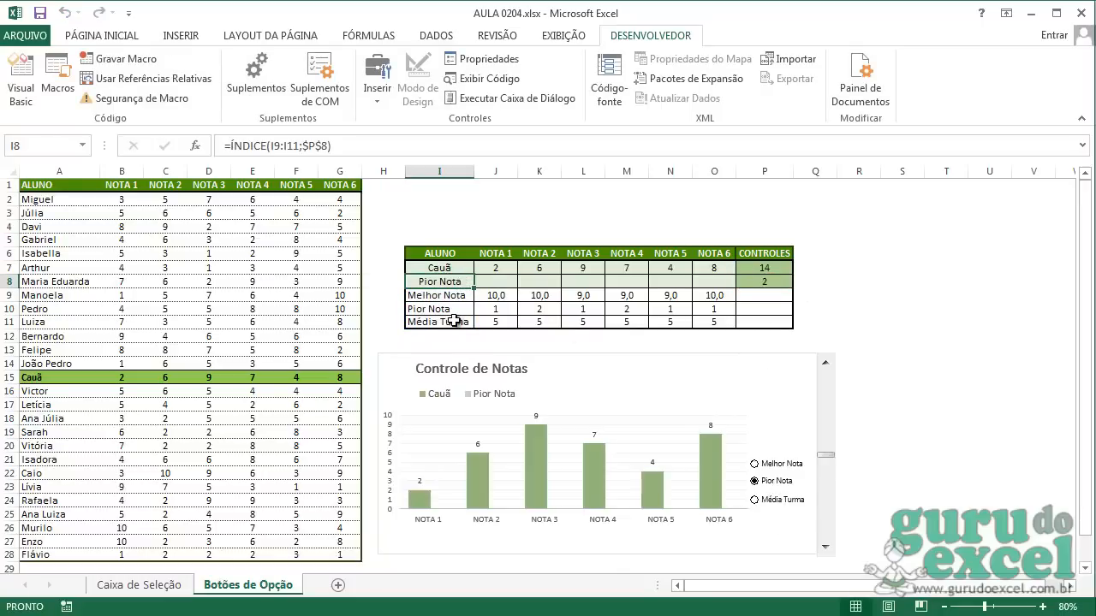
left_click(775, 499)
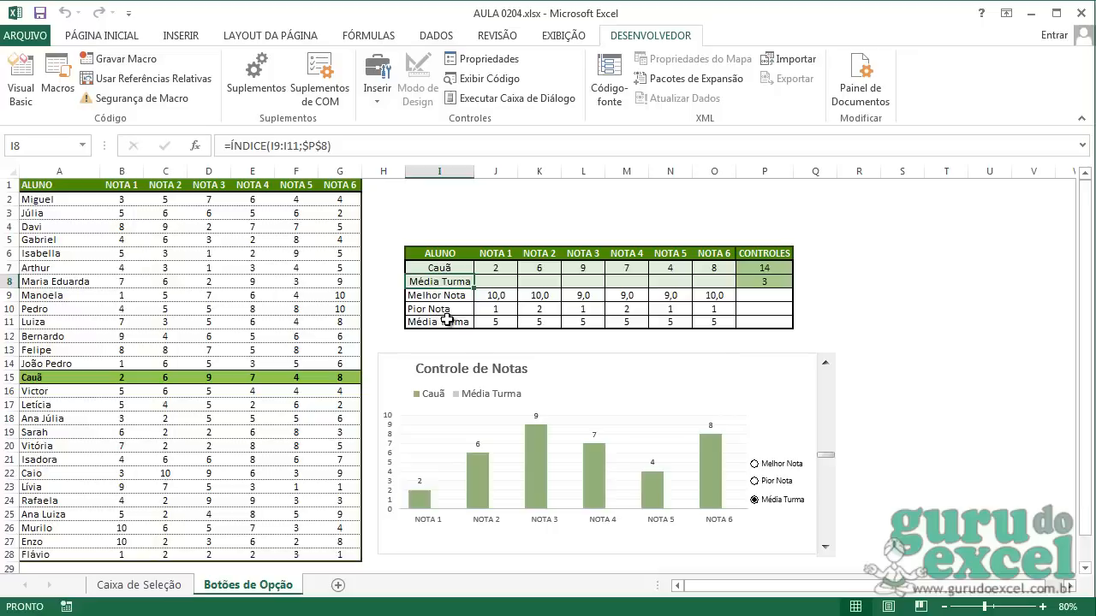
Fill the ÍNDICE formula from I8 across to O8 without formatting and check the copied formula in J8.
left_click_drag(477, 291, 724, 296)
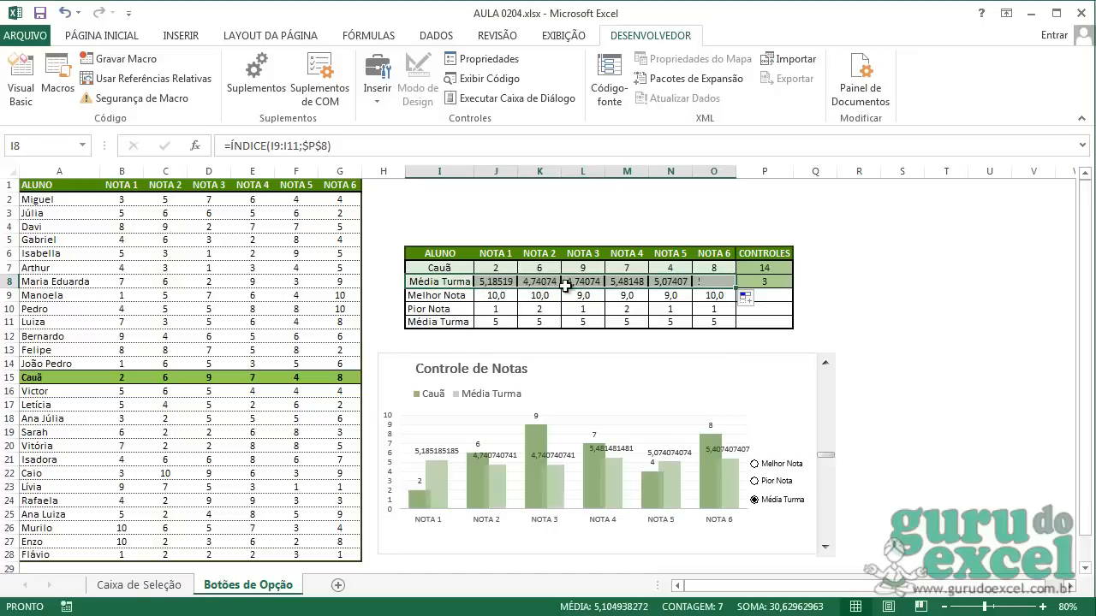
left_click(746, 299)
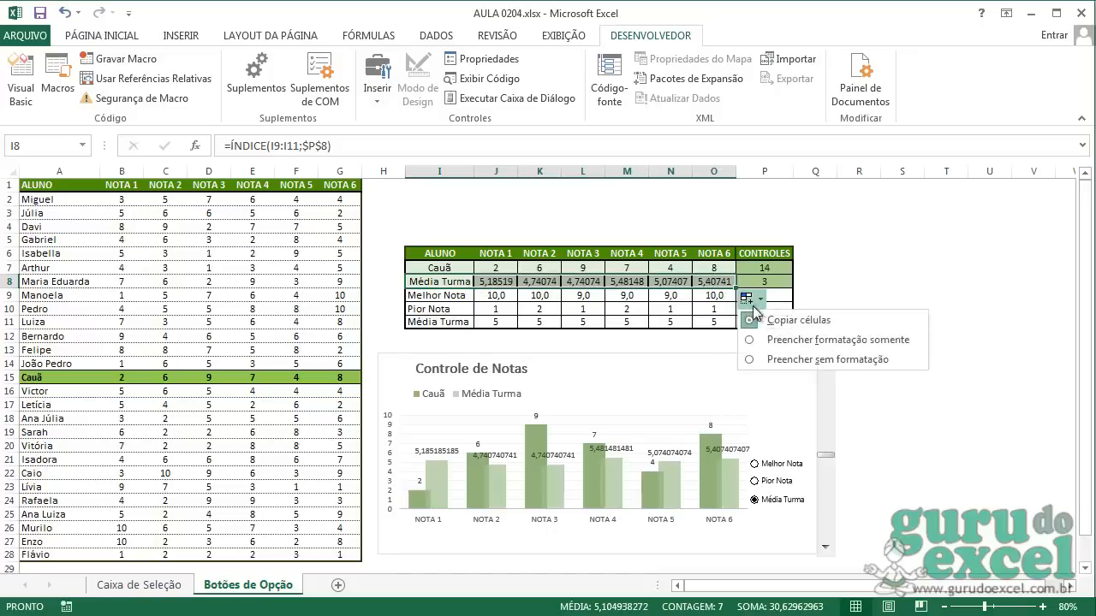
left_click(776, 360)
left_click(553, 294)
left_click(496, 284)
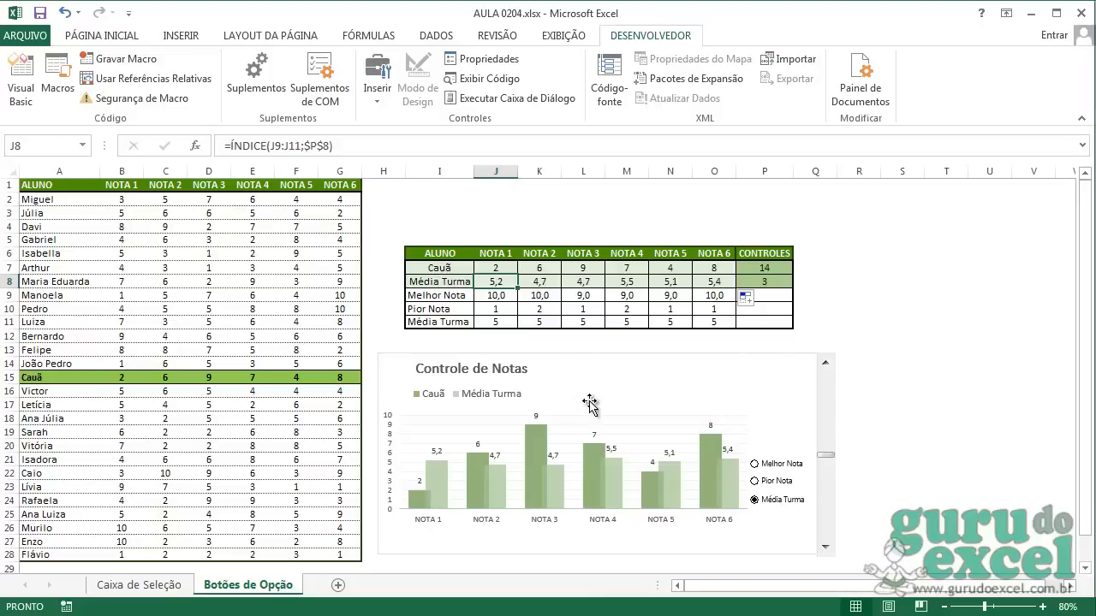
Review the chart source range I6:O8, the comparison rows I9:O11 and the available column chart types.
left_click_drag(436, 254, 714, 276)
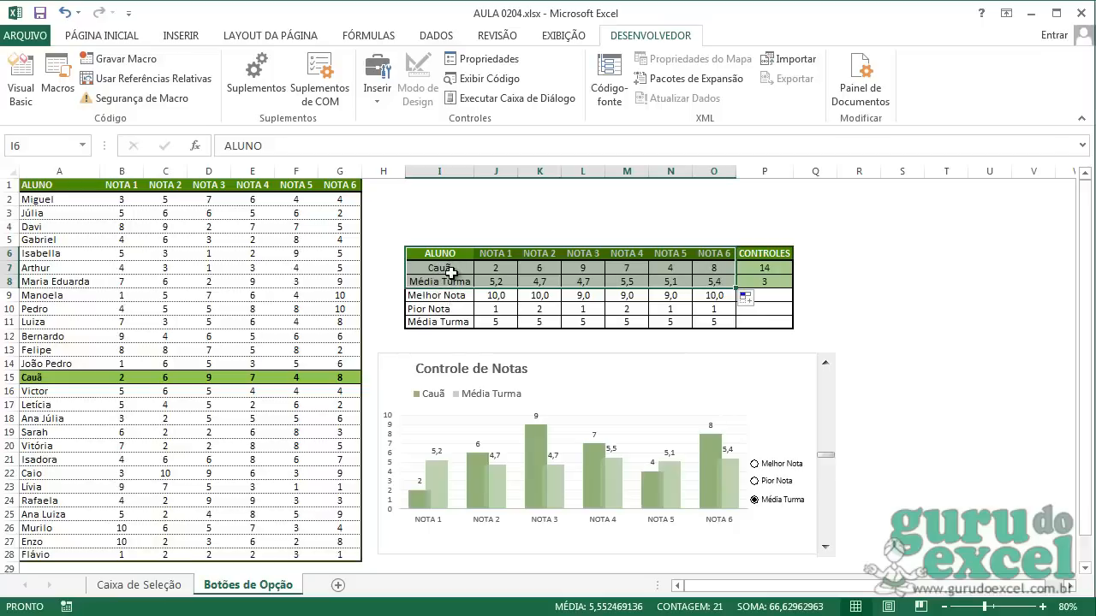
left_click_drag(438, 297, 716, 320)
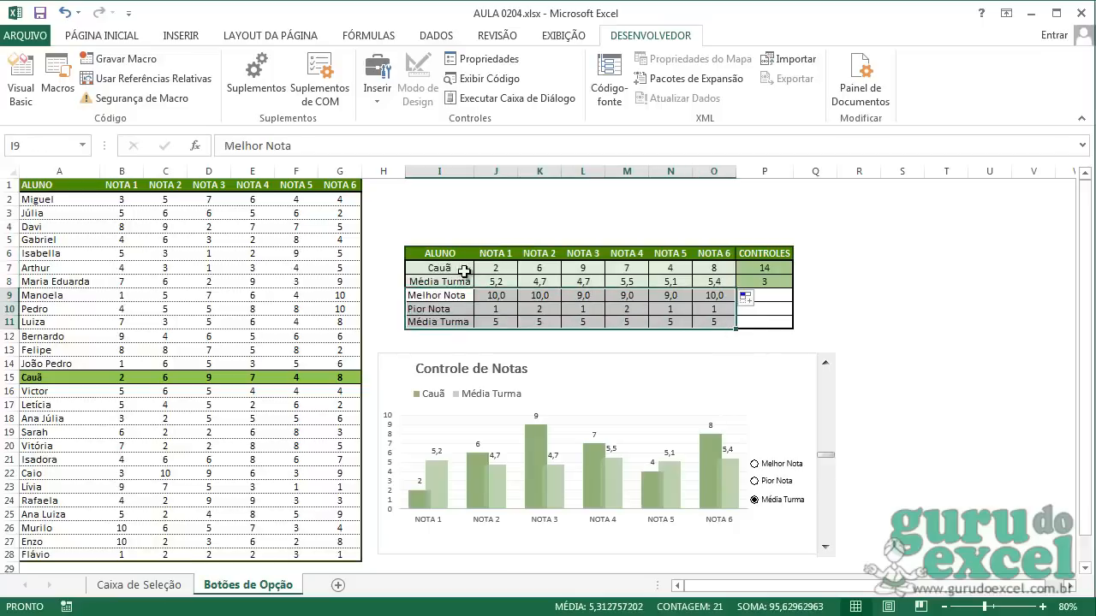
left_click_drag(440, 281, 708, 283)
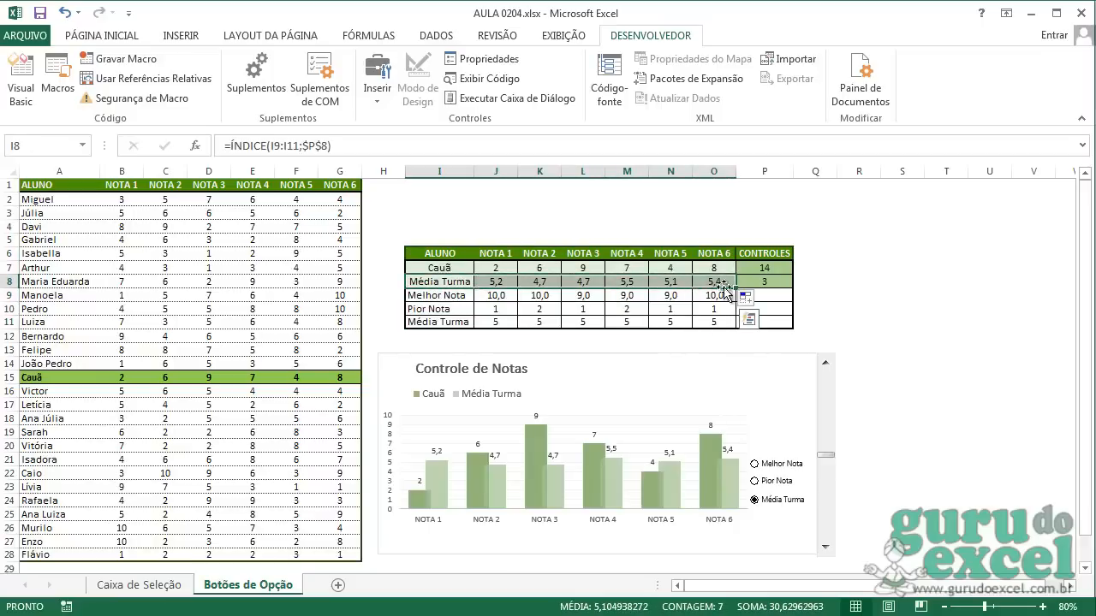
left_click_drag(439, 254, 715, 283)
left_click(184, 35)
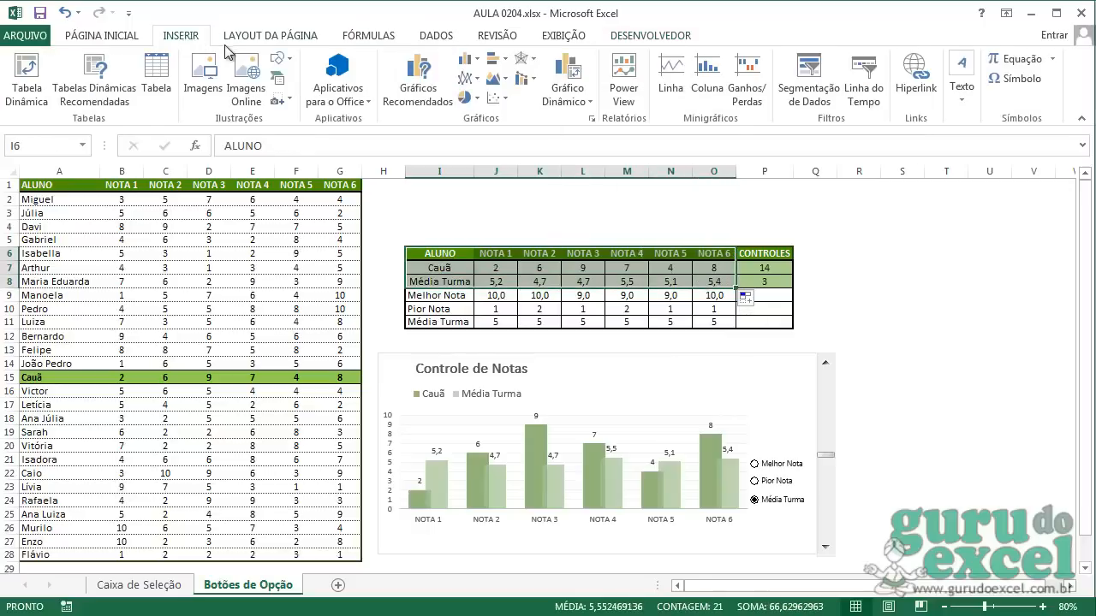
left_click(466, 59)
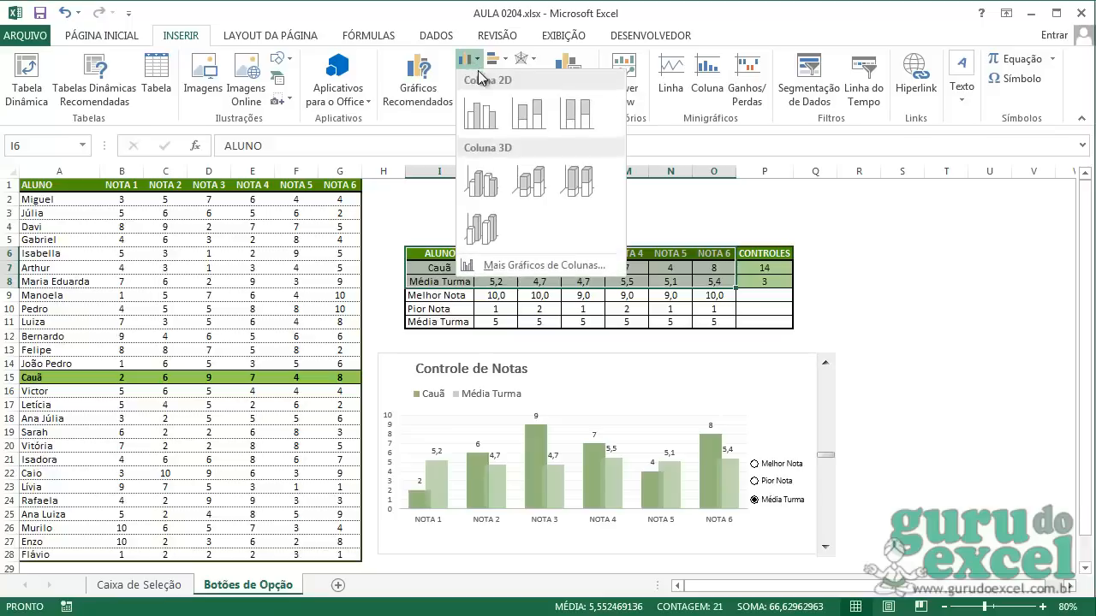
left_click(434, 19)
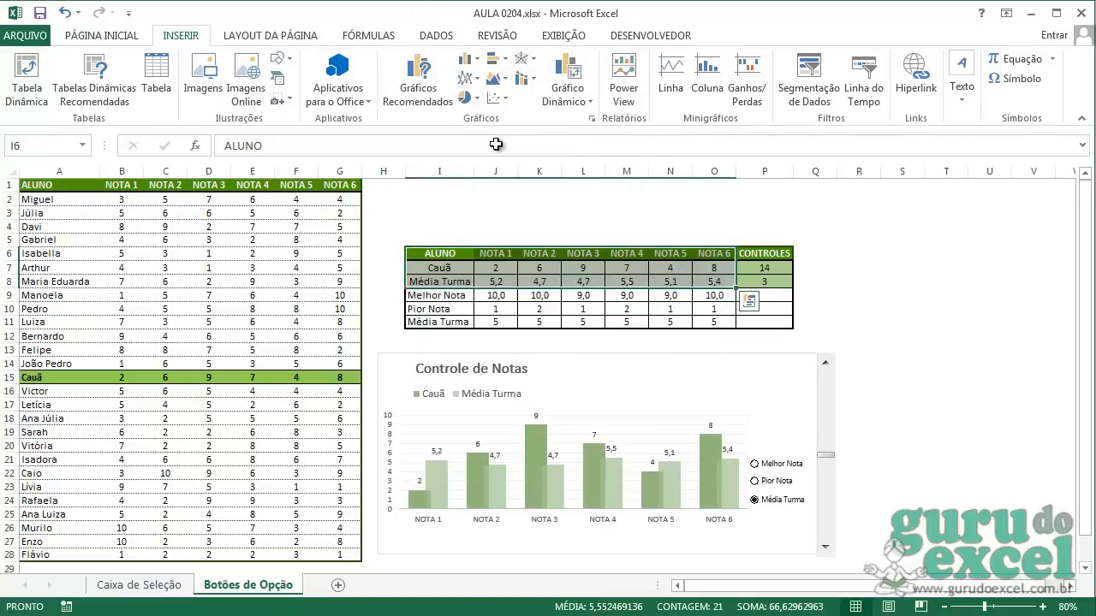
left_click(524, 308)
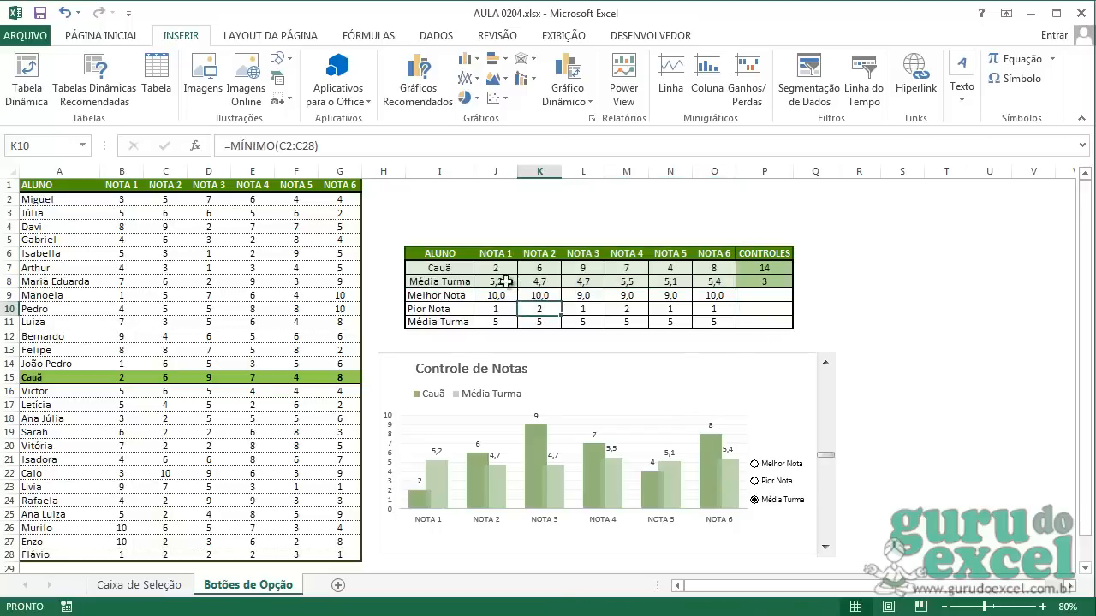
Test the chart's comparison series with the Melhor Nota, Pior Nota and Média Turma options in turn.
left_click(767, 466)
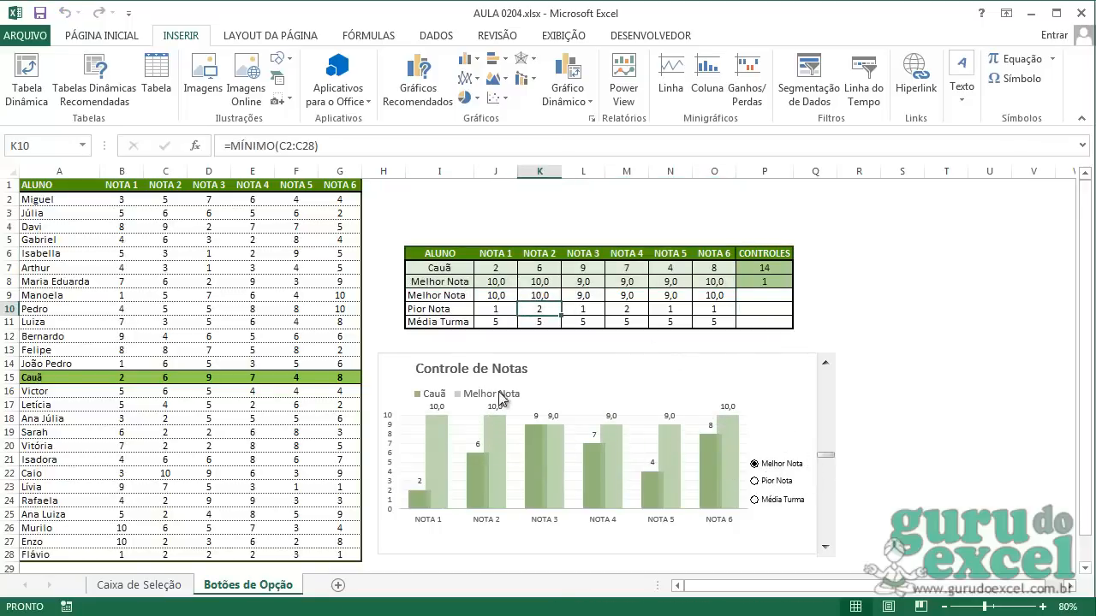
left_click(784, 483)
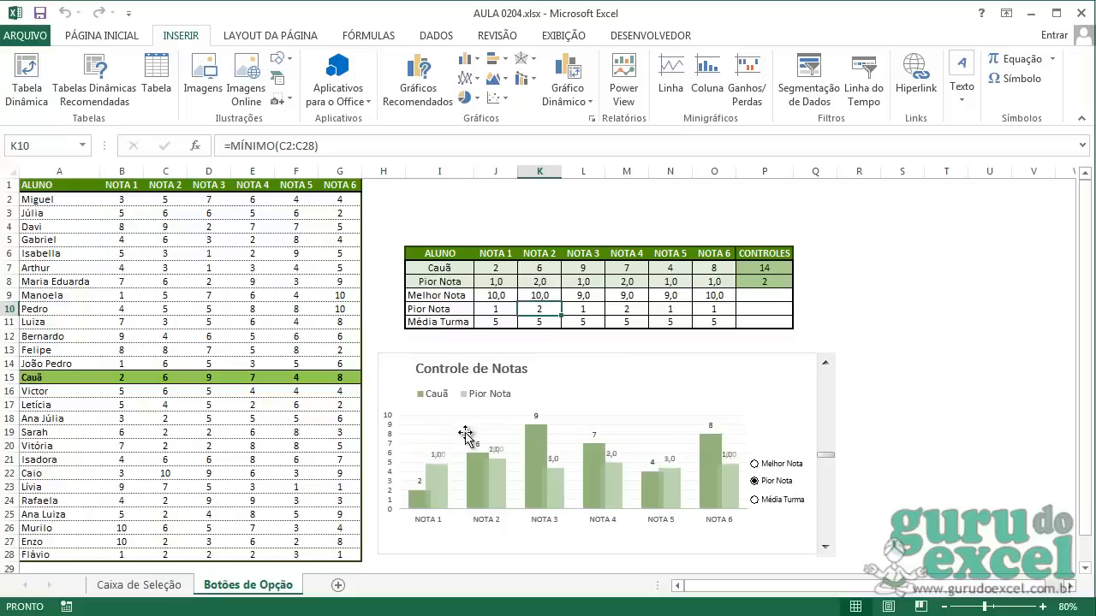
left_click(784, 502)
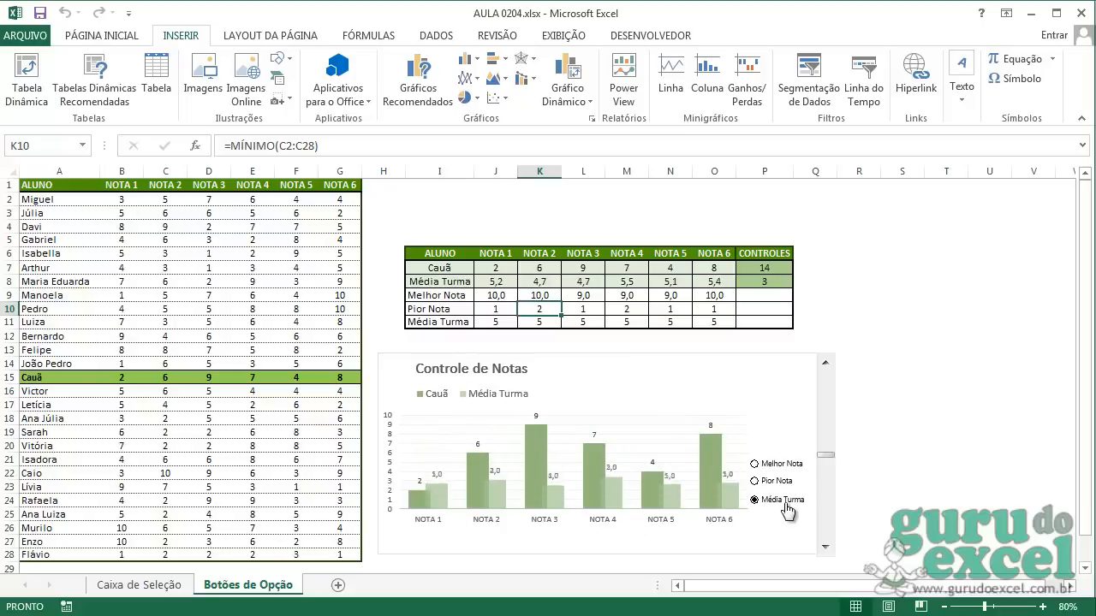